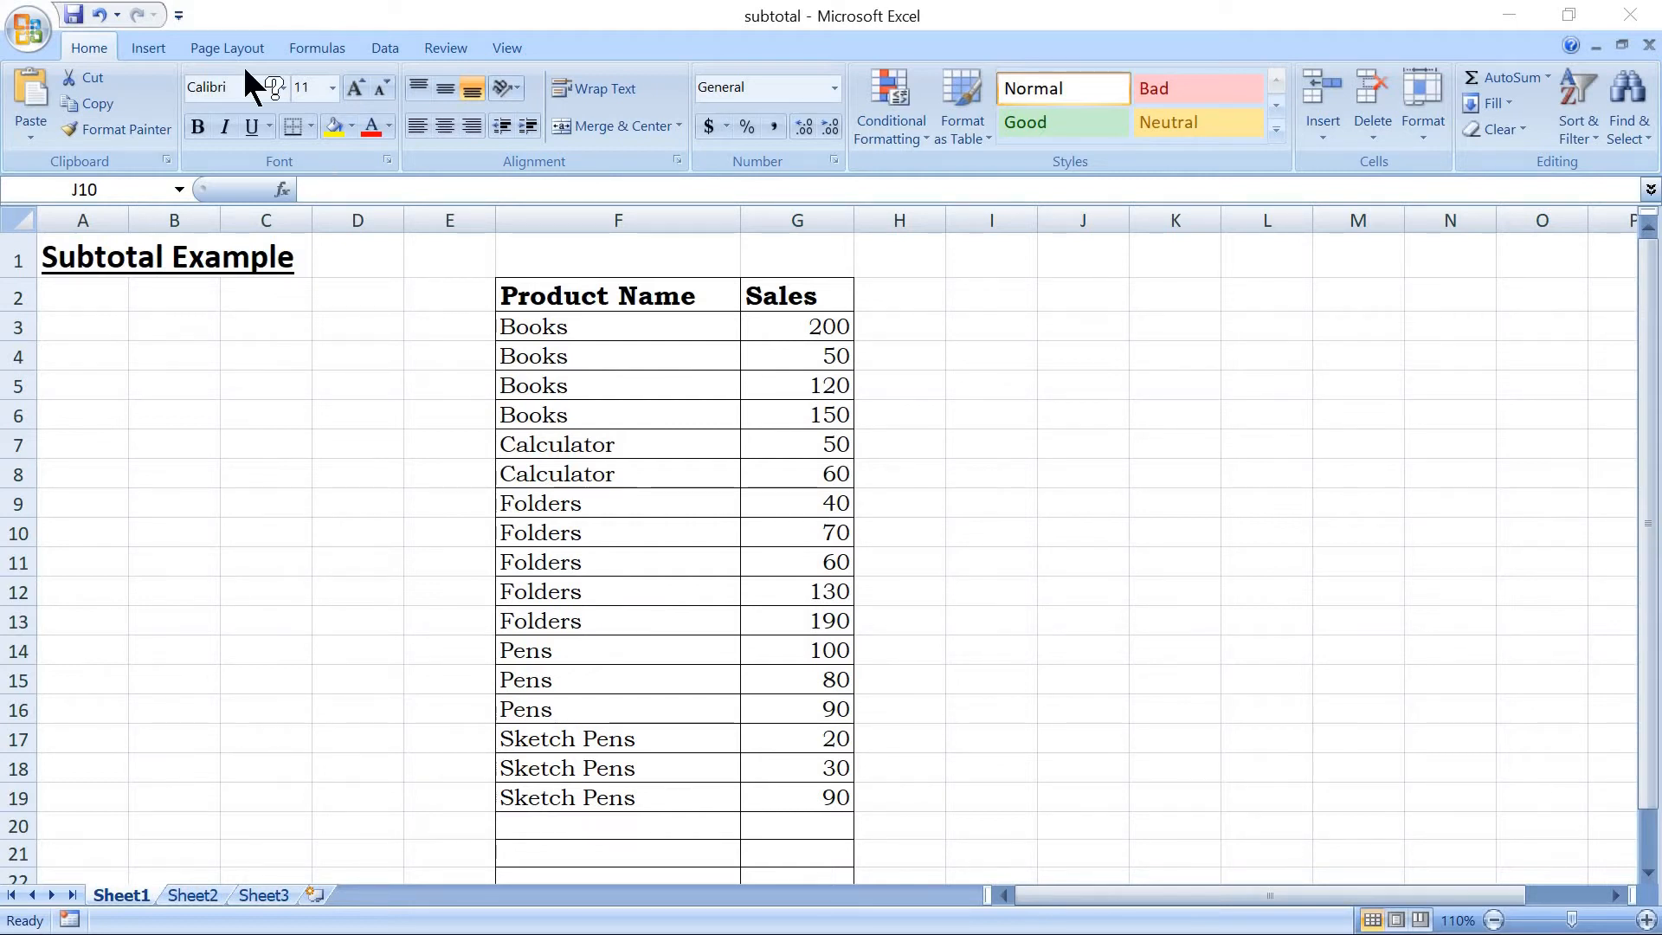
left_click(333, 45)
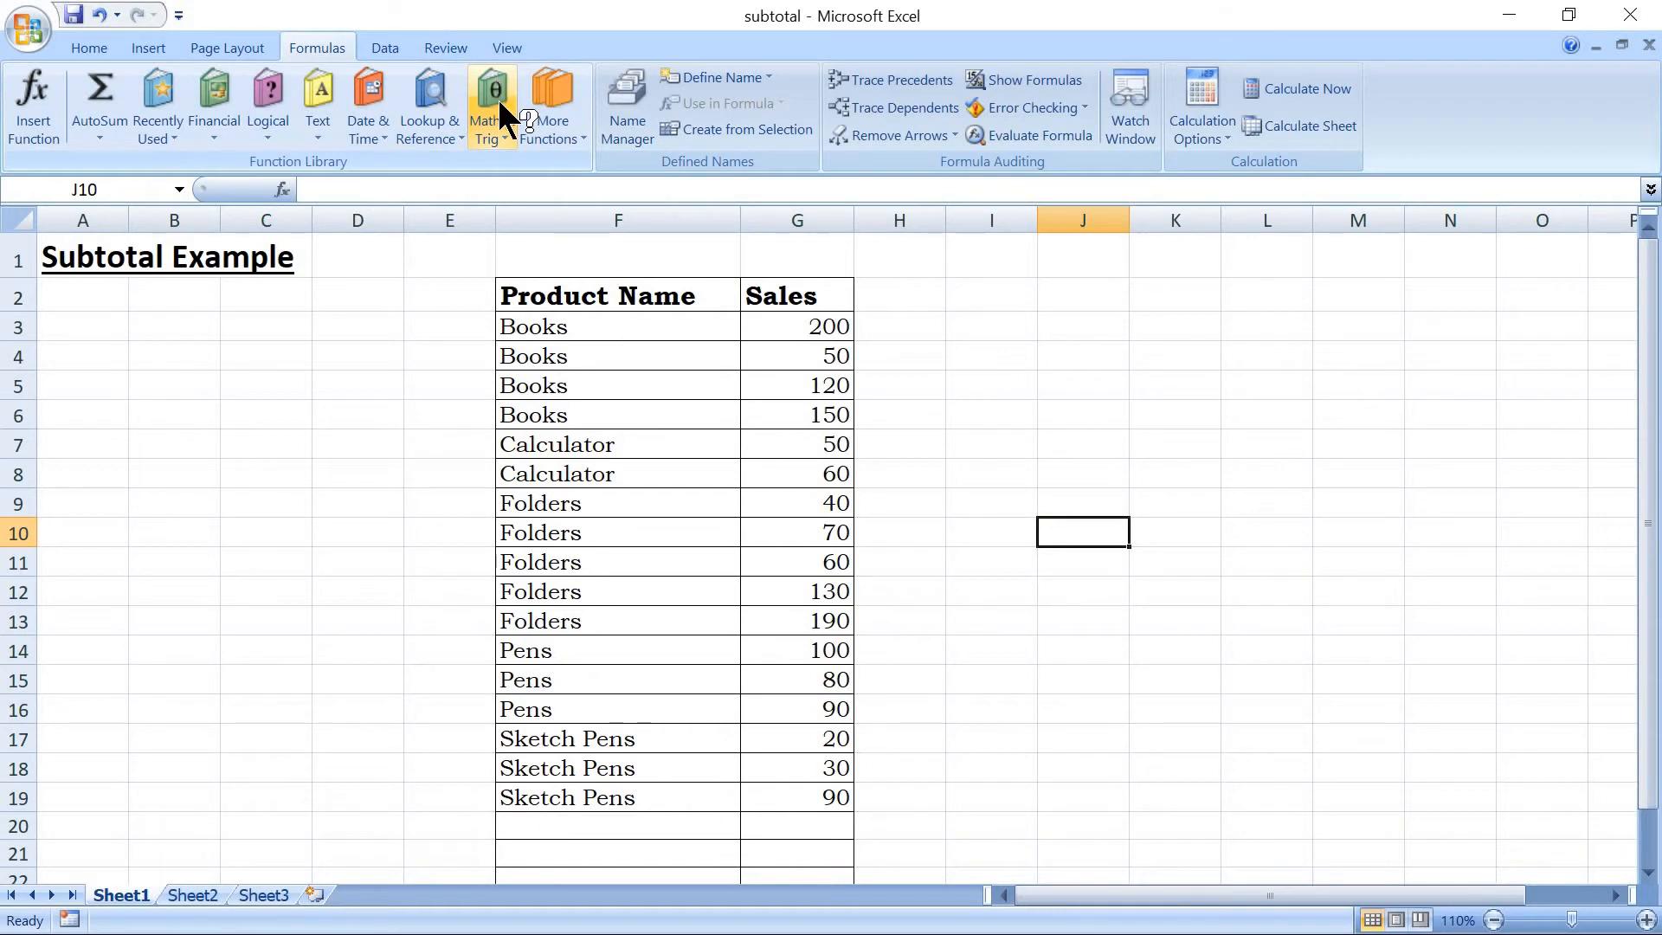
left_click(503, 139)
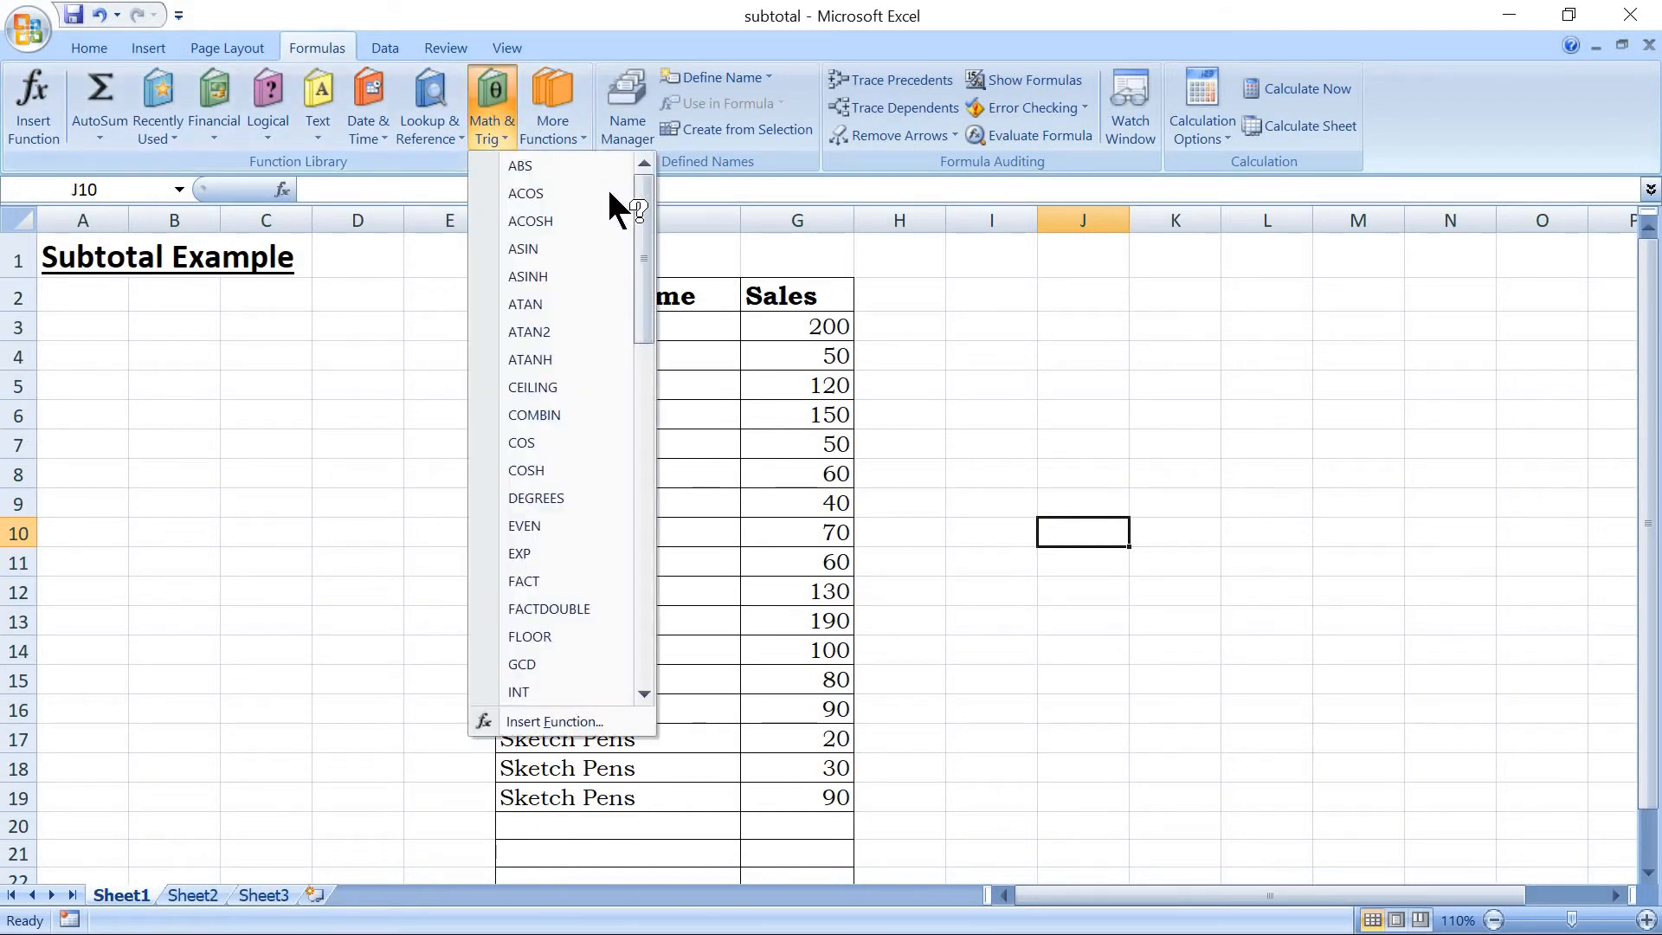
left_click_drag(644, 222, 656, 573)
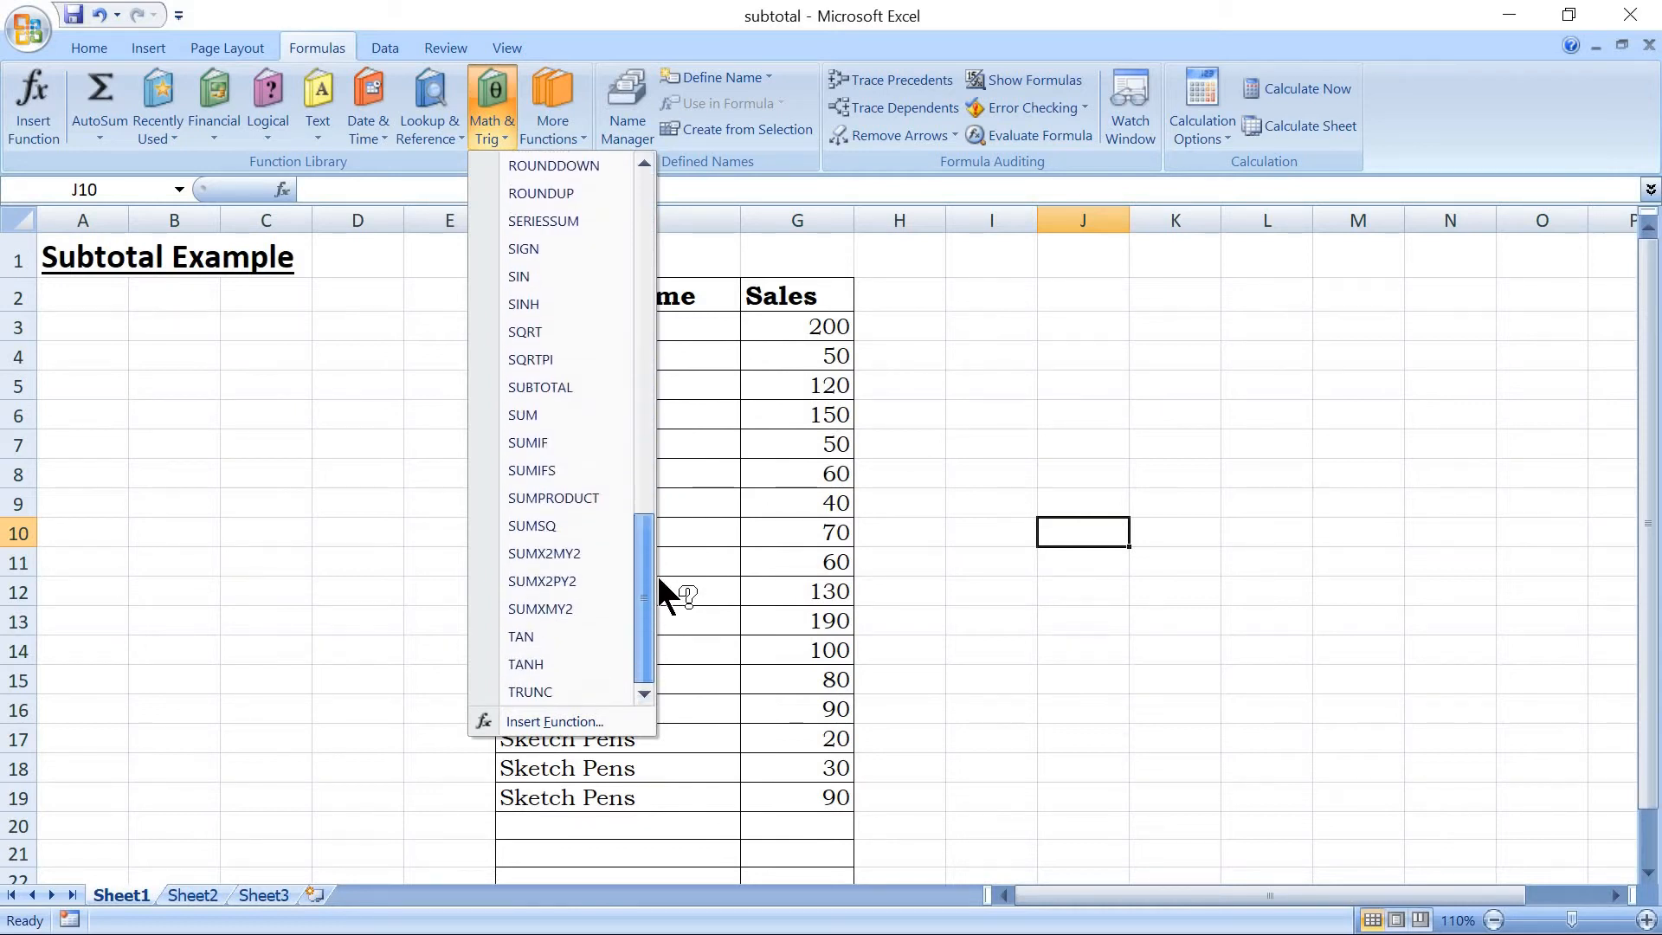
left_click(570, 386)
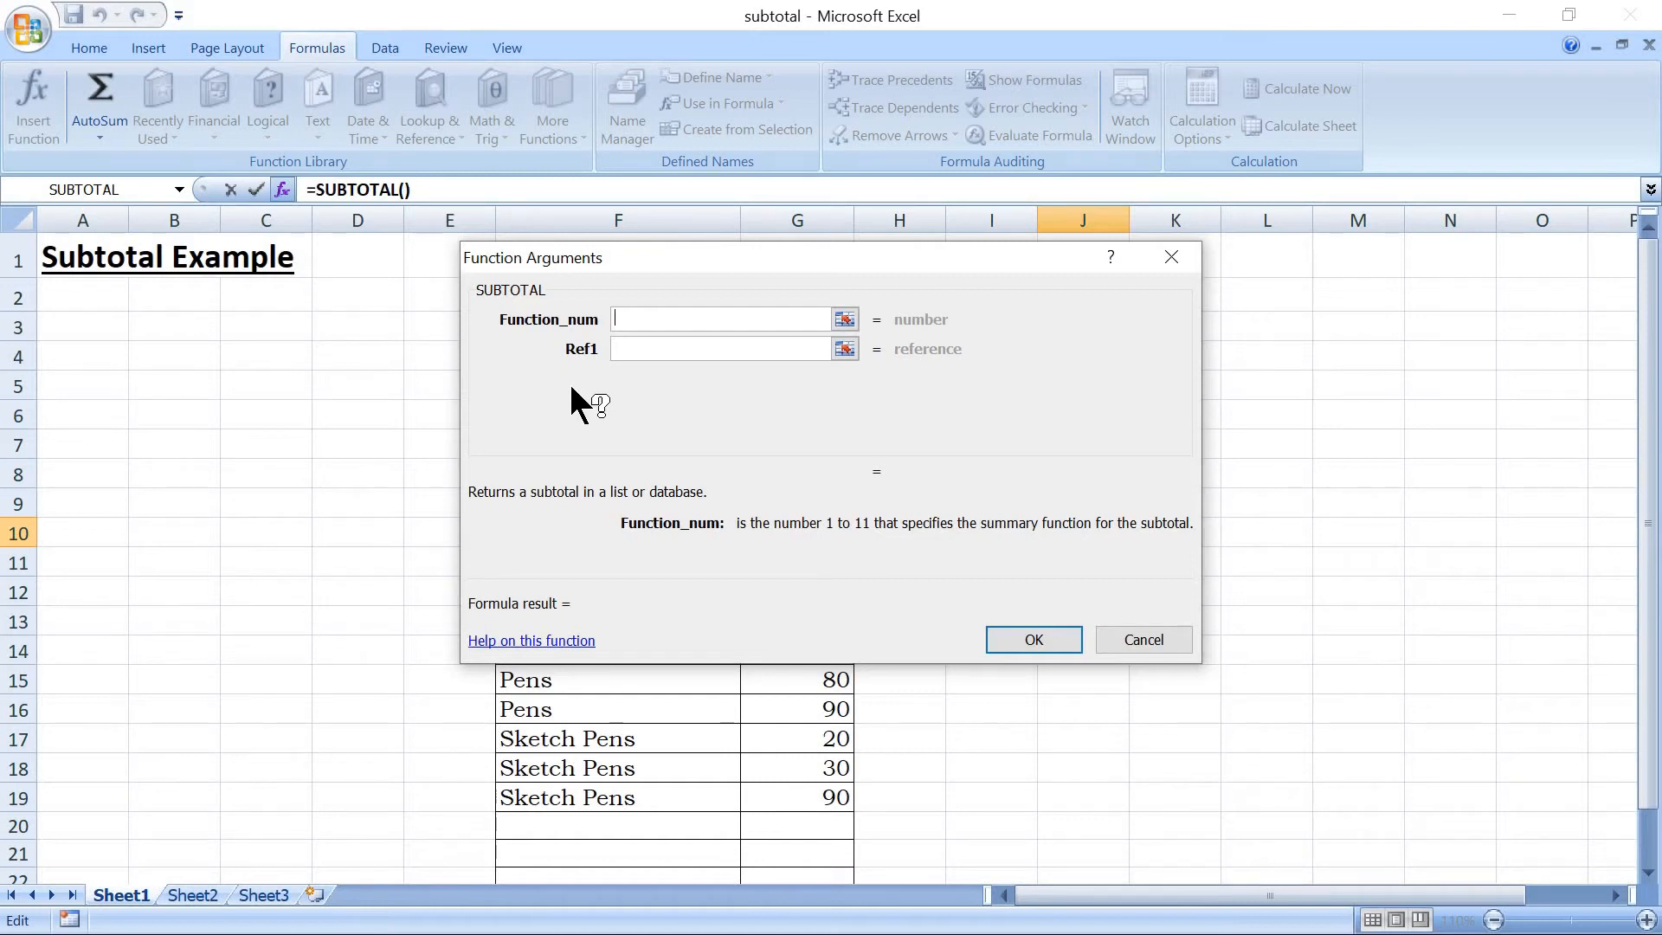
left_click(1134, 640)
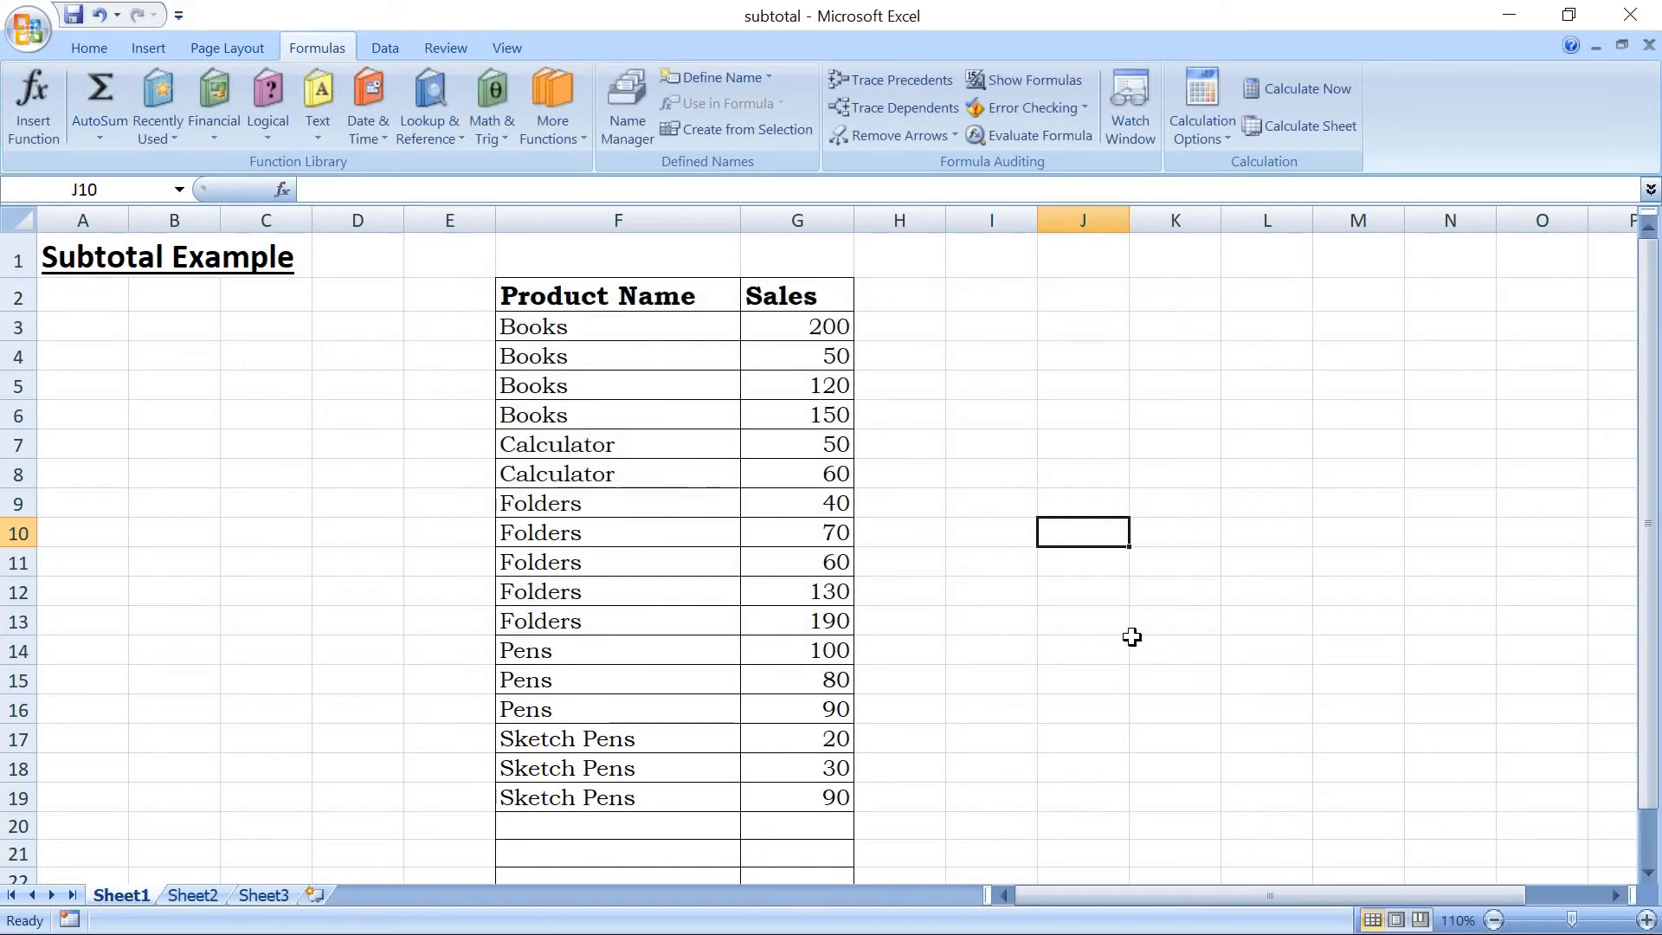
left_click(1132, 639)
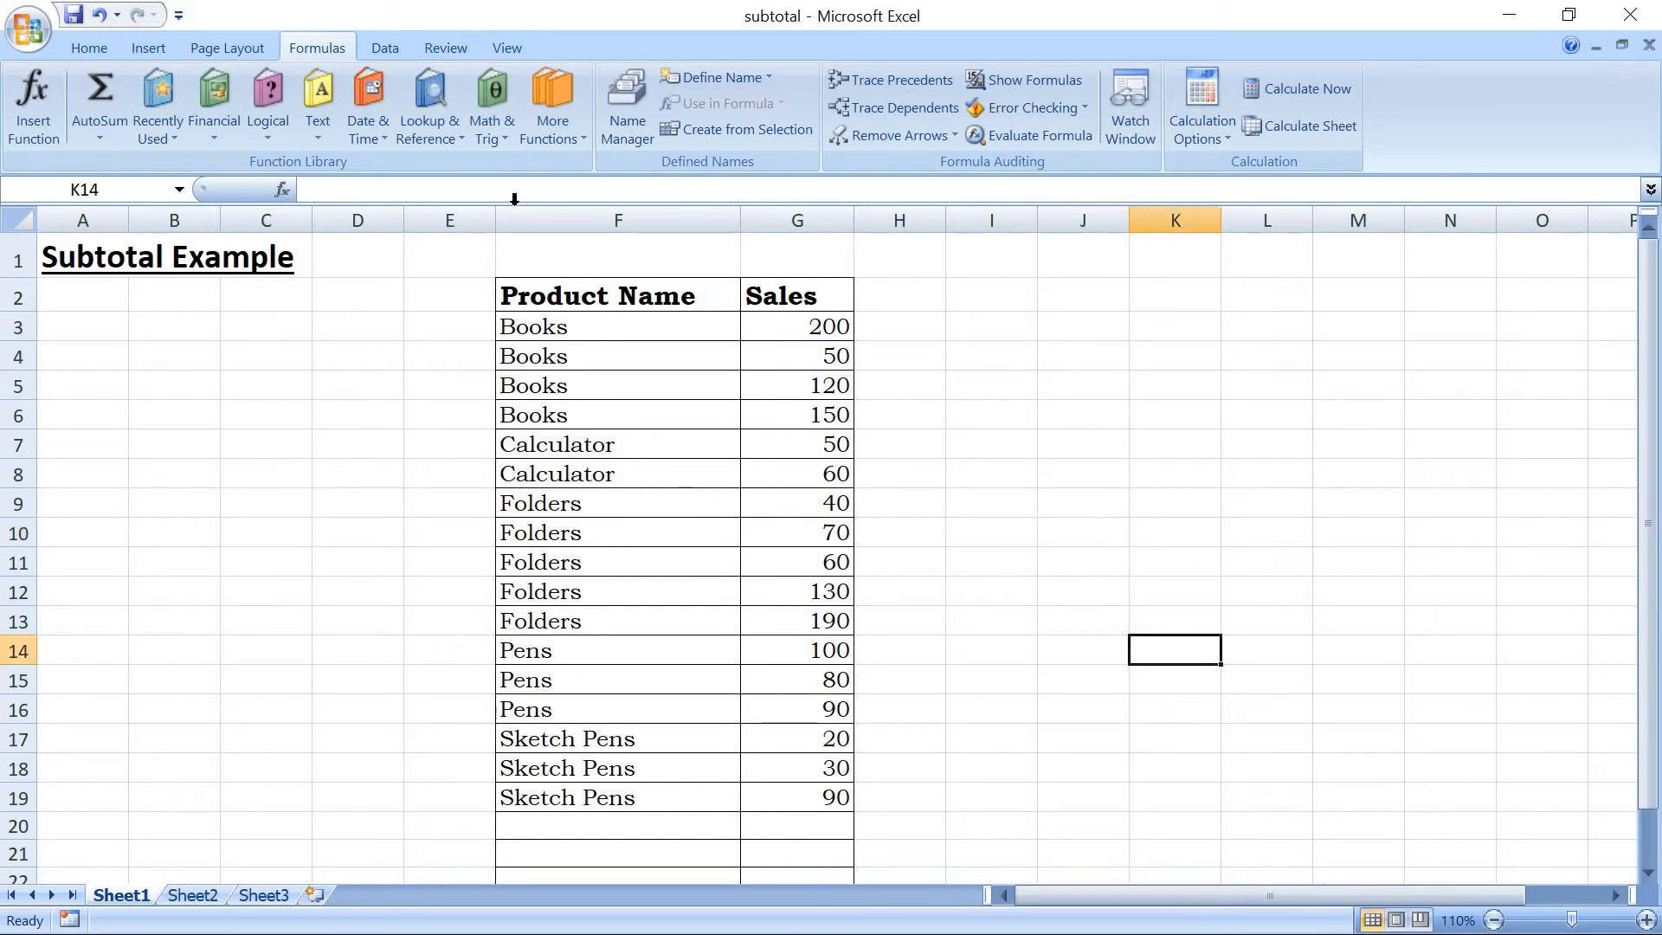
Step: Start a subtotal on the product table F2:G19, grouped at each change in Product Name
left_click(375, 49)
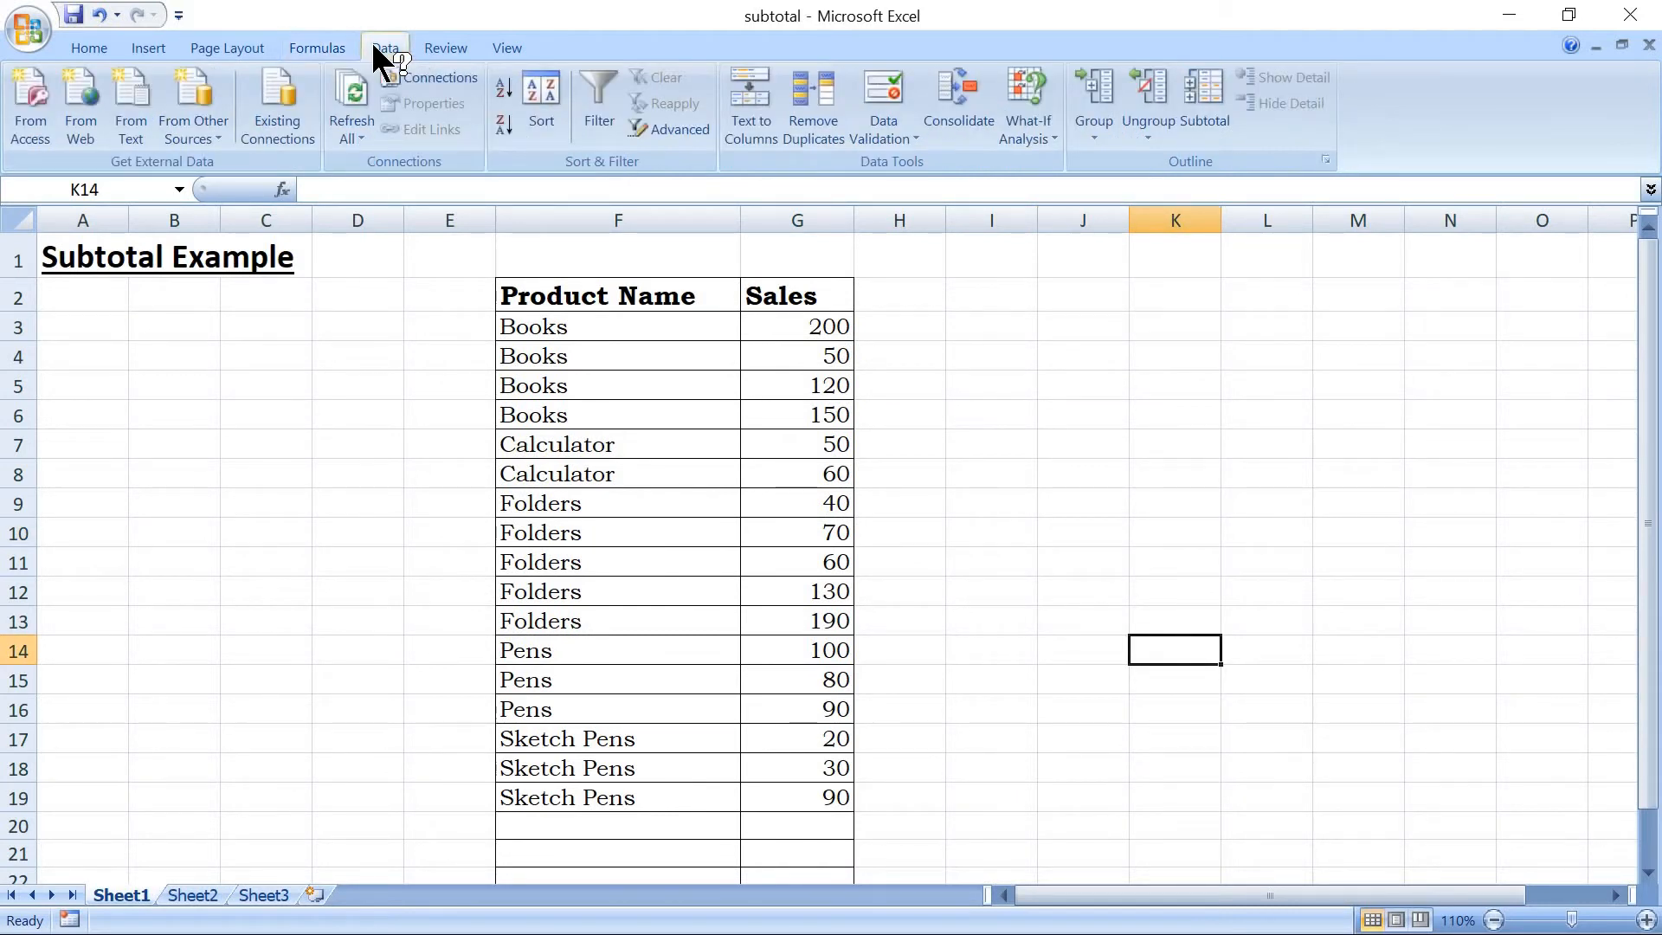
left_click(1212, 121)
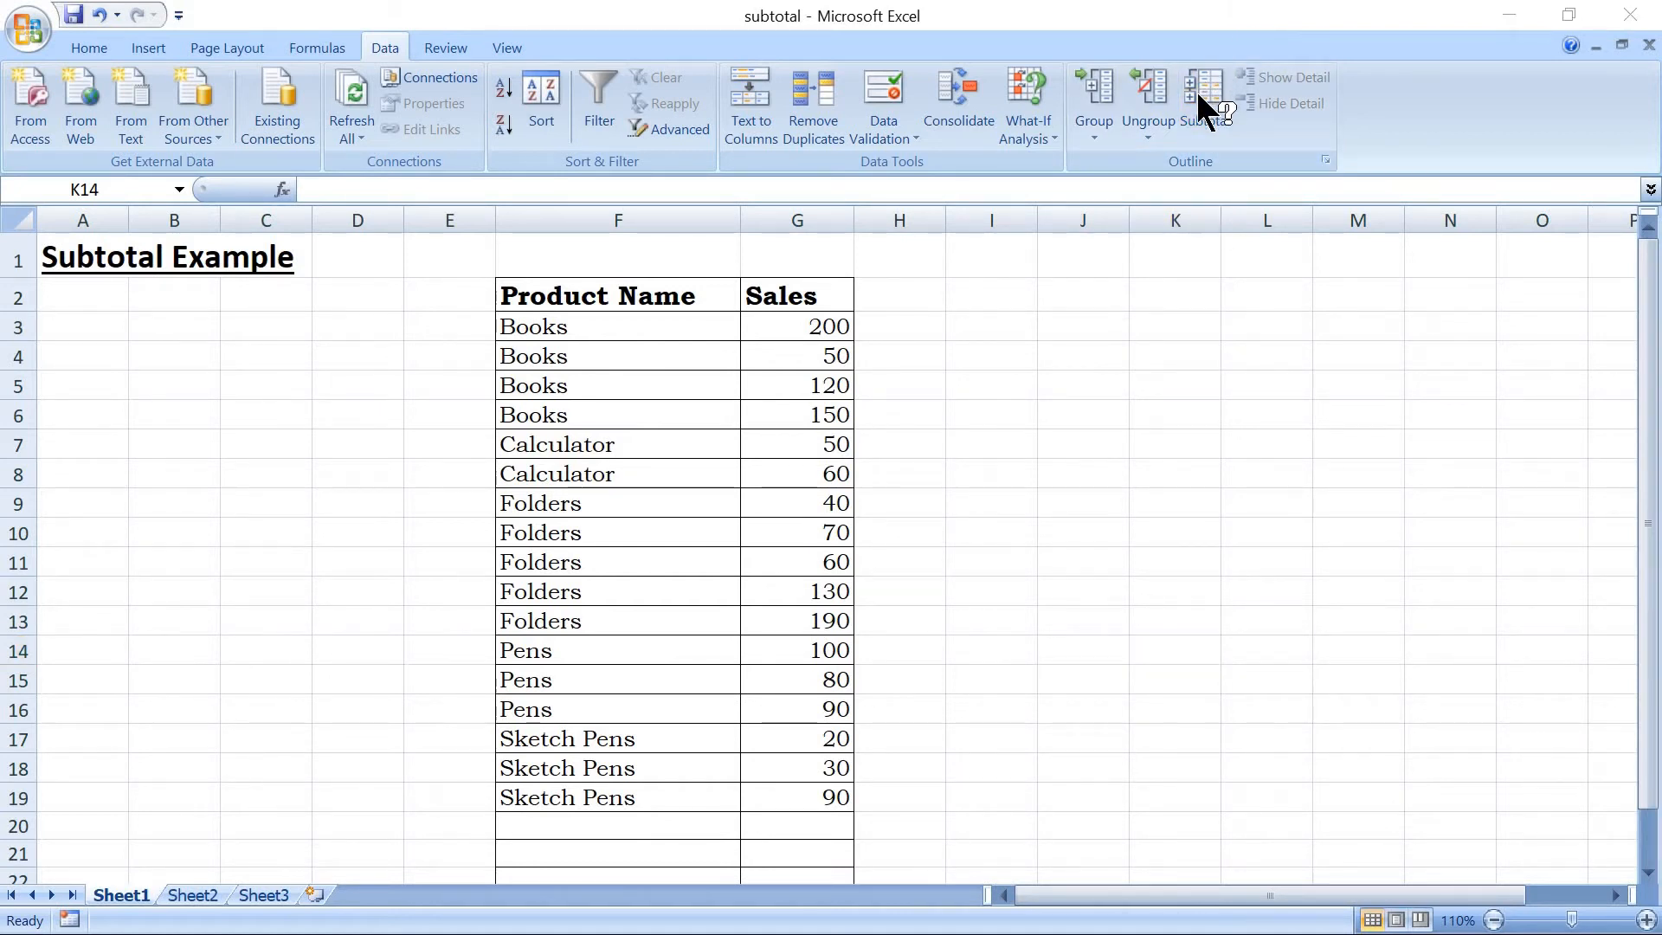
left_click(558, 298)
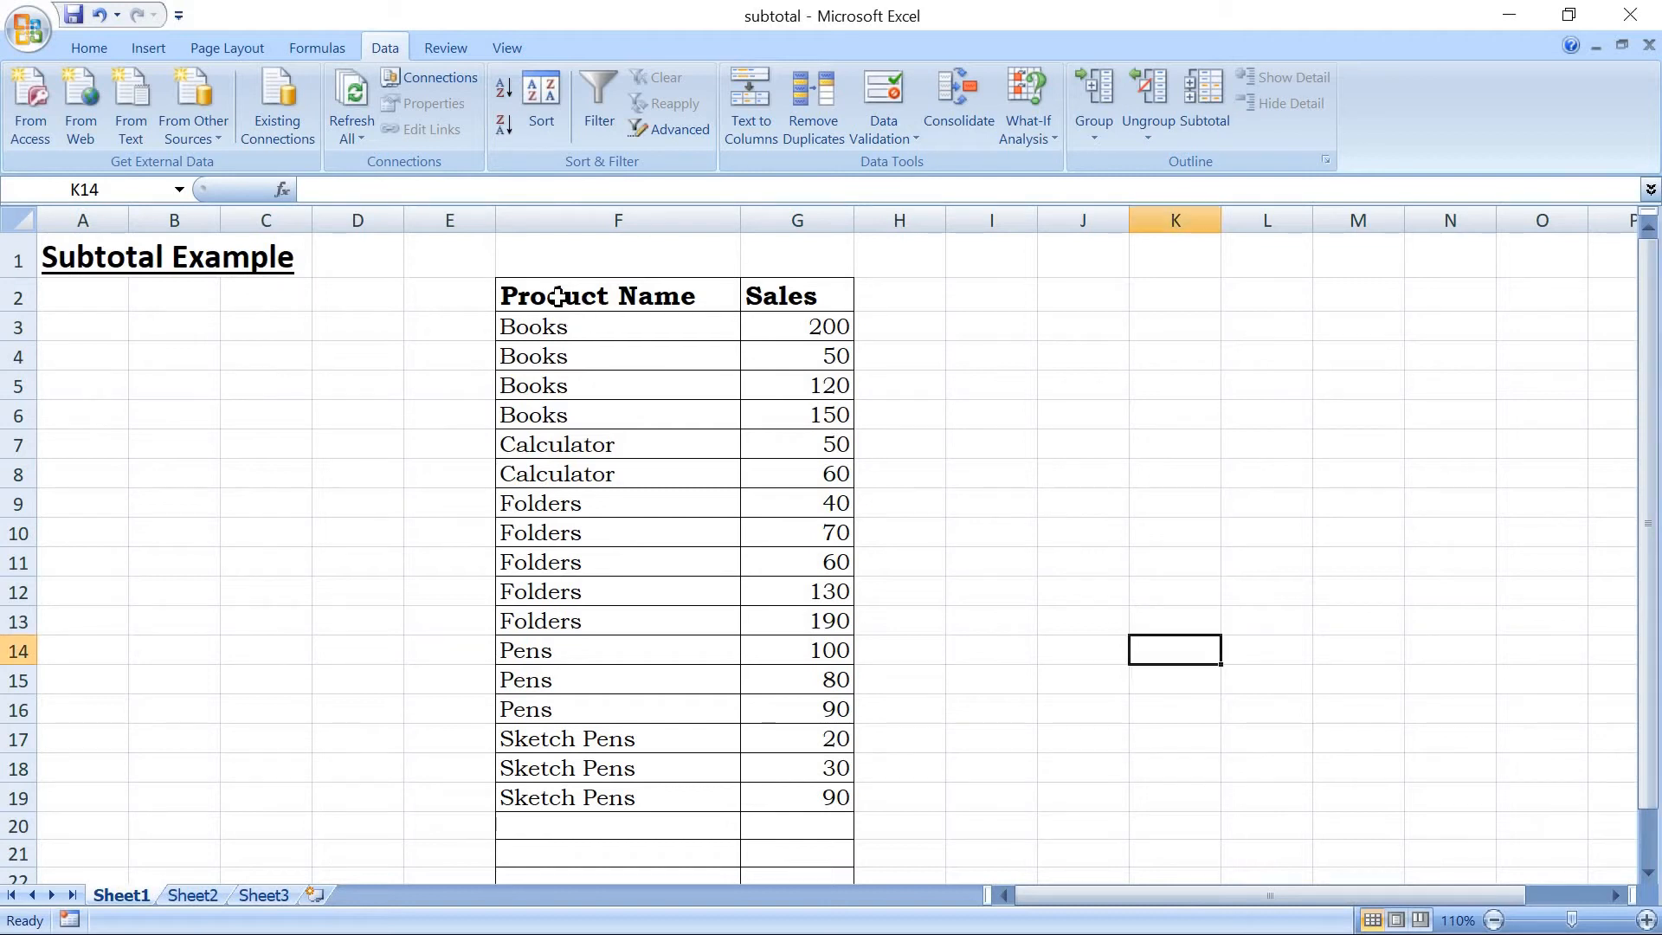
left_click_drag(558, 298, 816, 798)
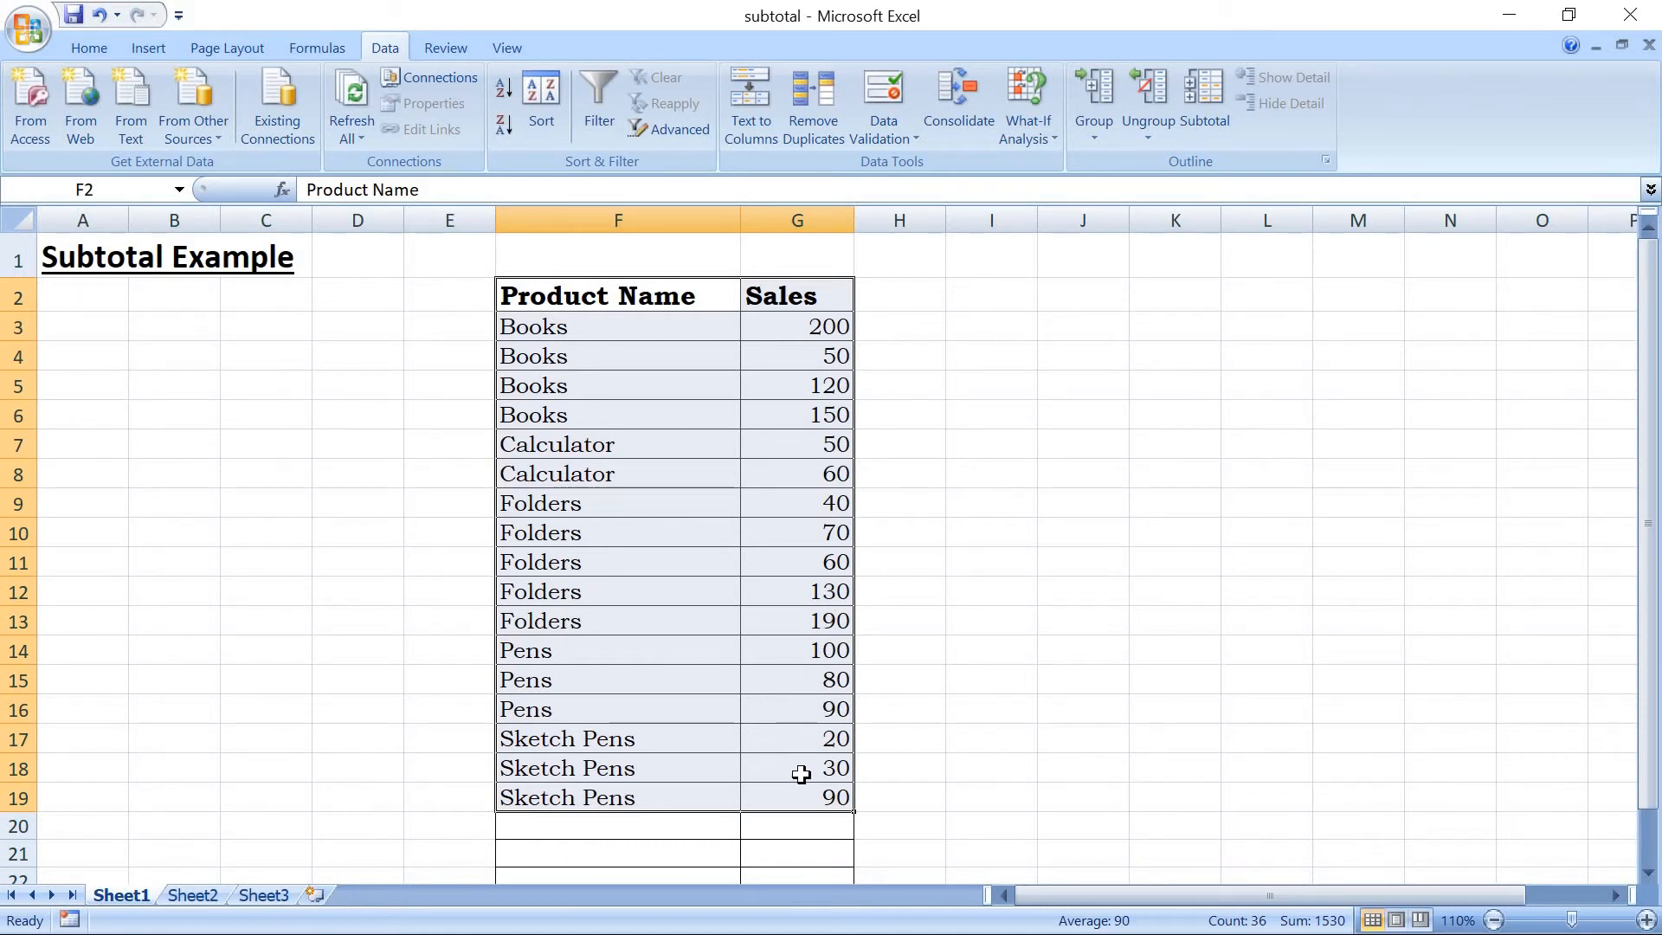
left_click(1207, 110)
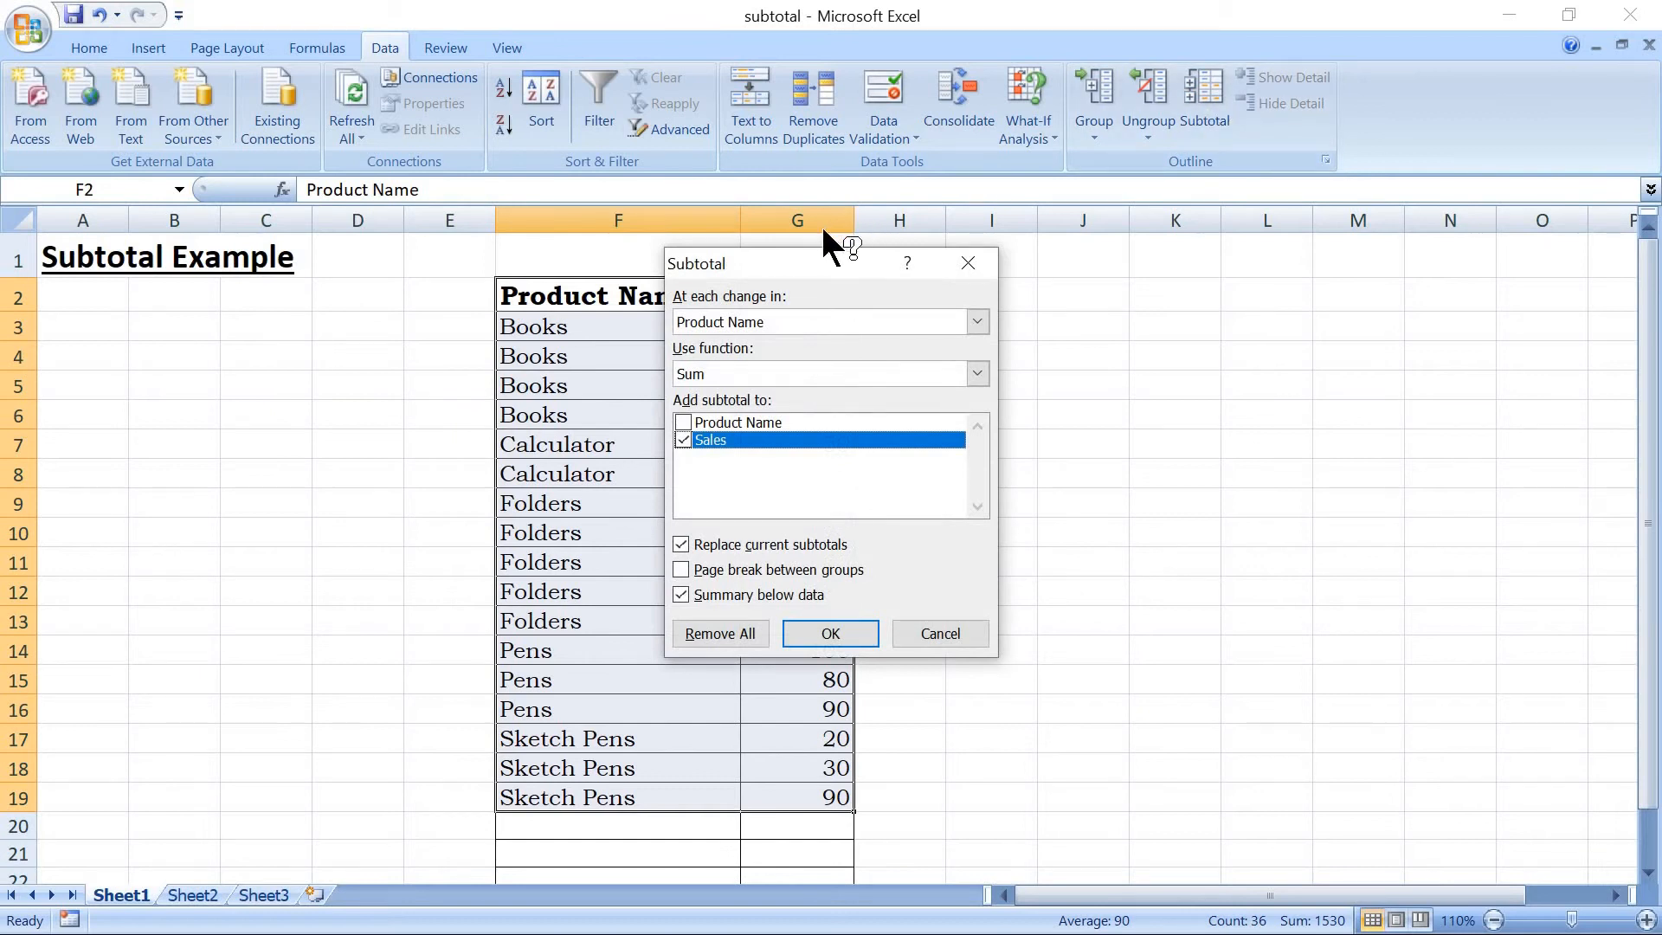
left_click_drag(791, 260, 1051, 308)
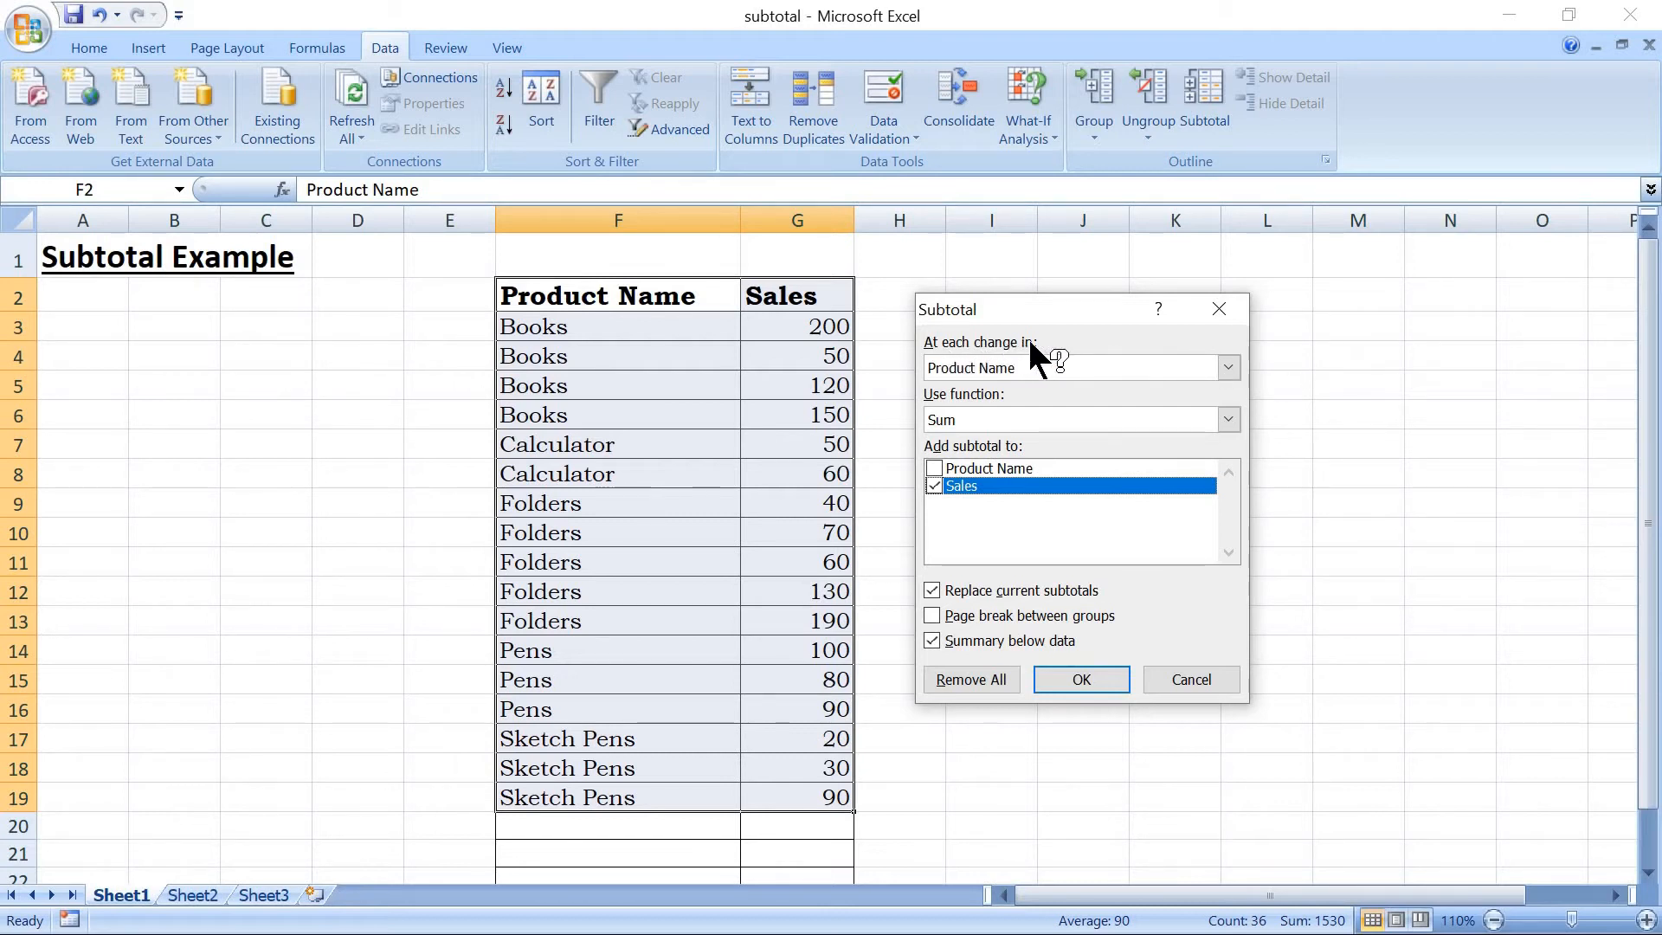
left_click(1230, 367)
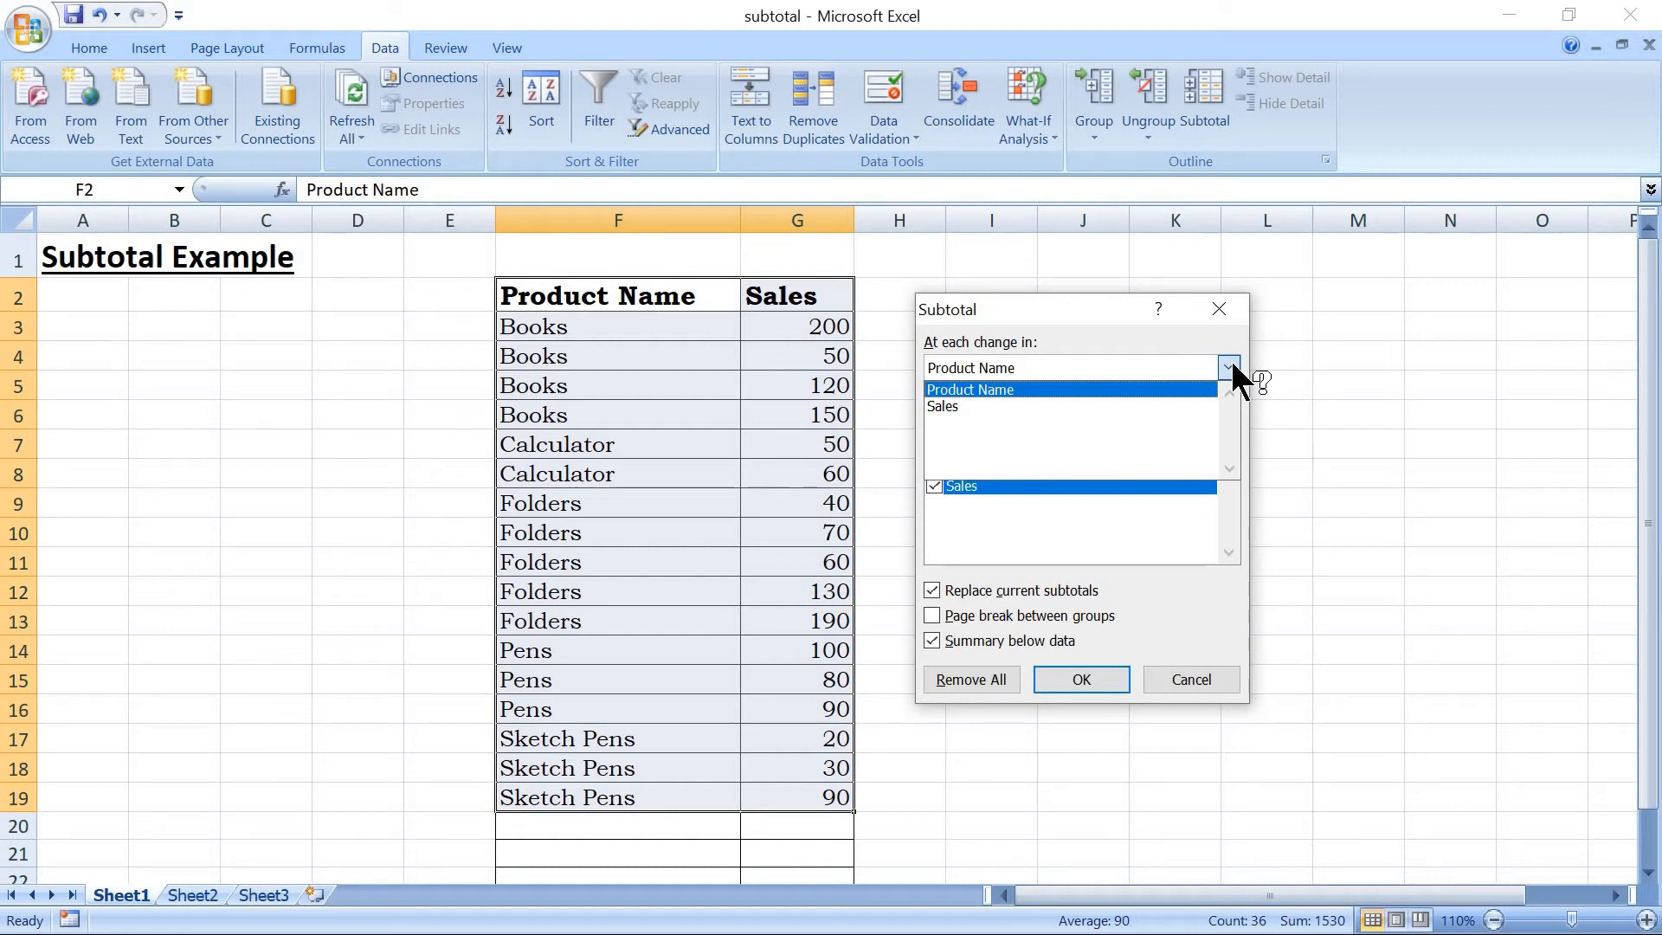
left_click(1104, 389)
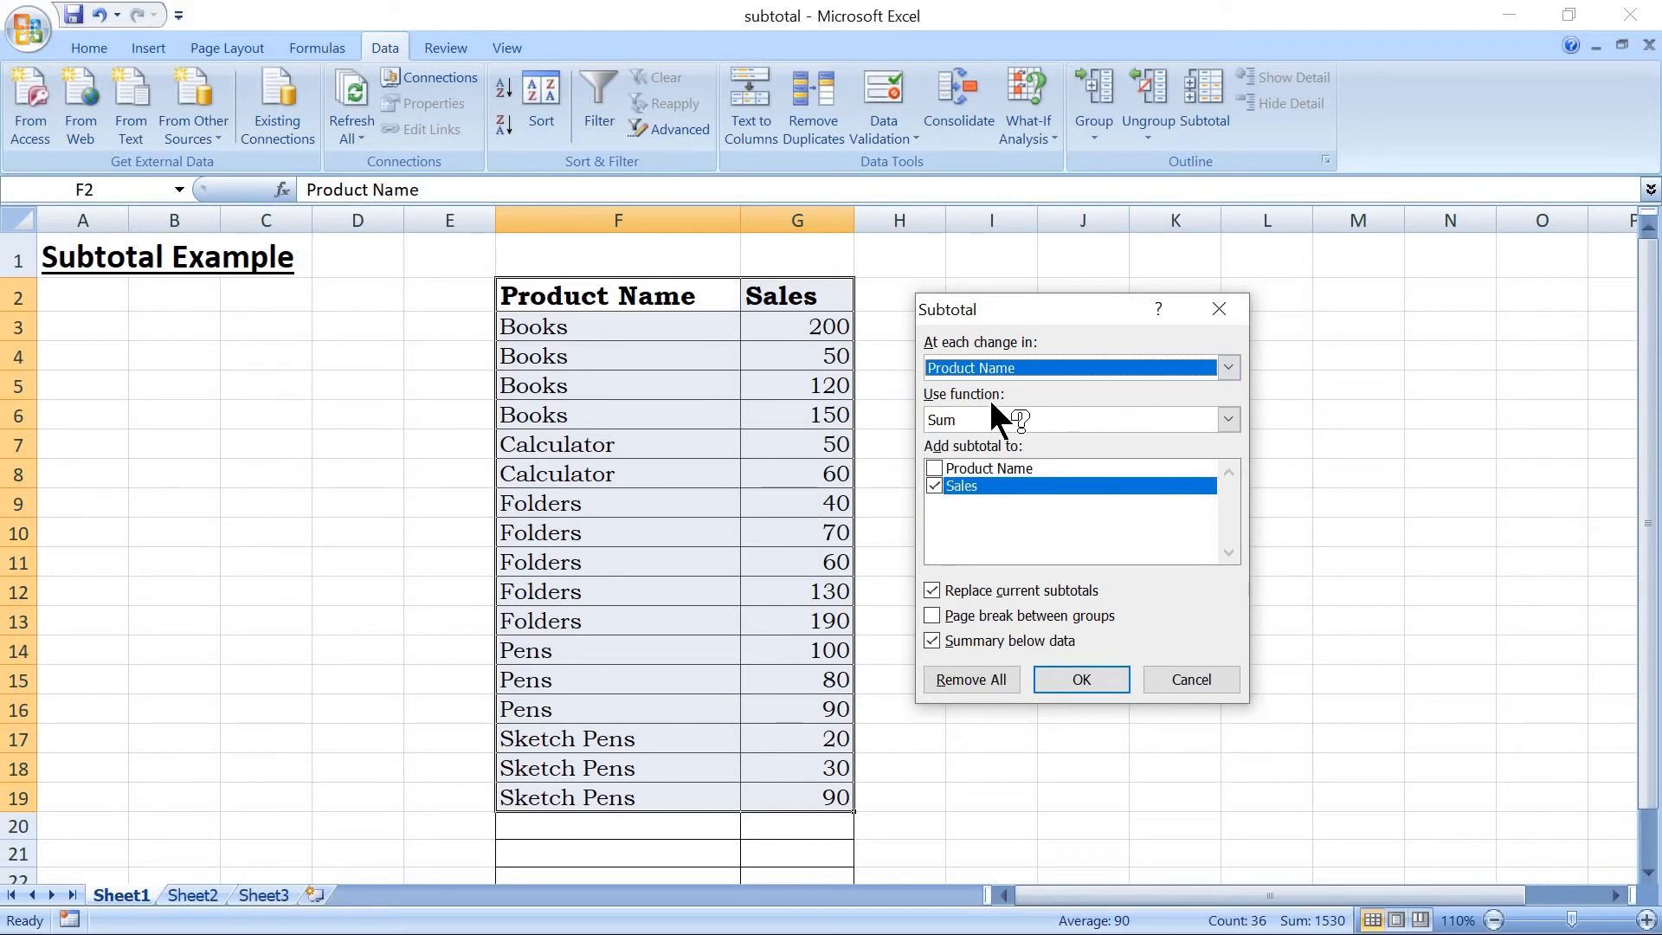
Step: Choose Sum as the subtotal function and insert the subtotals for the Sales column below each product group
left_click(1228, 419)
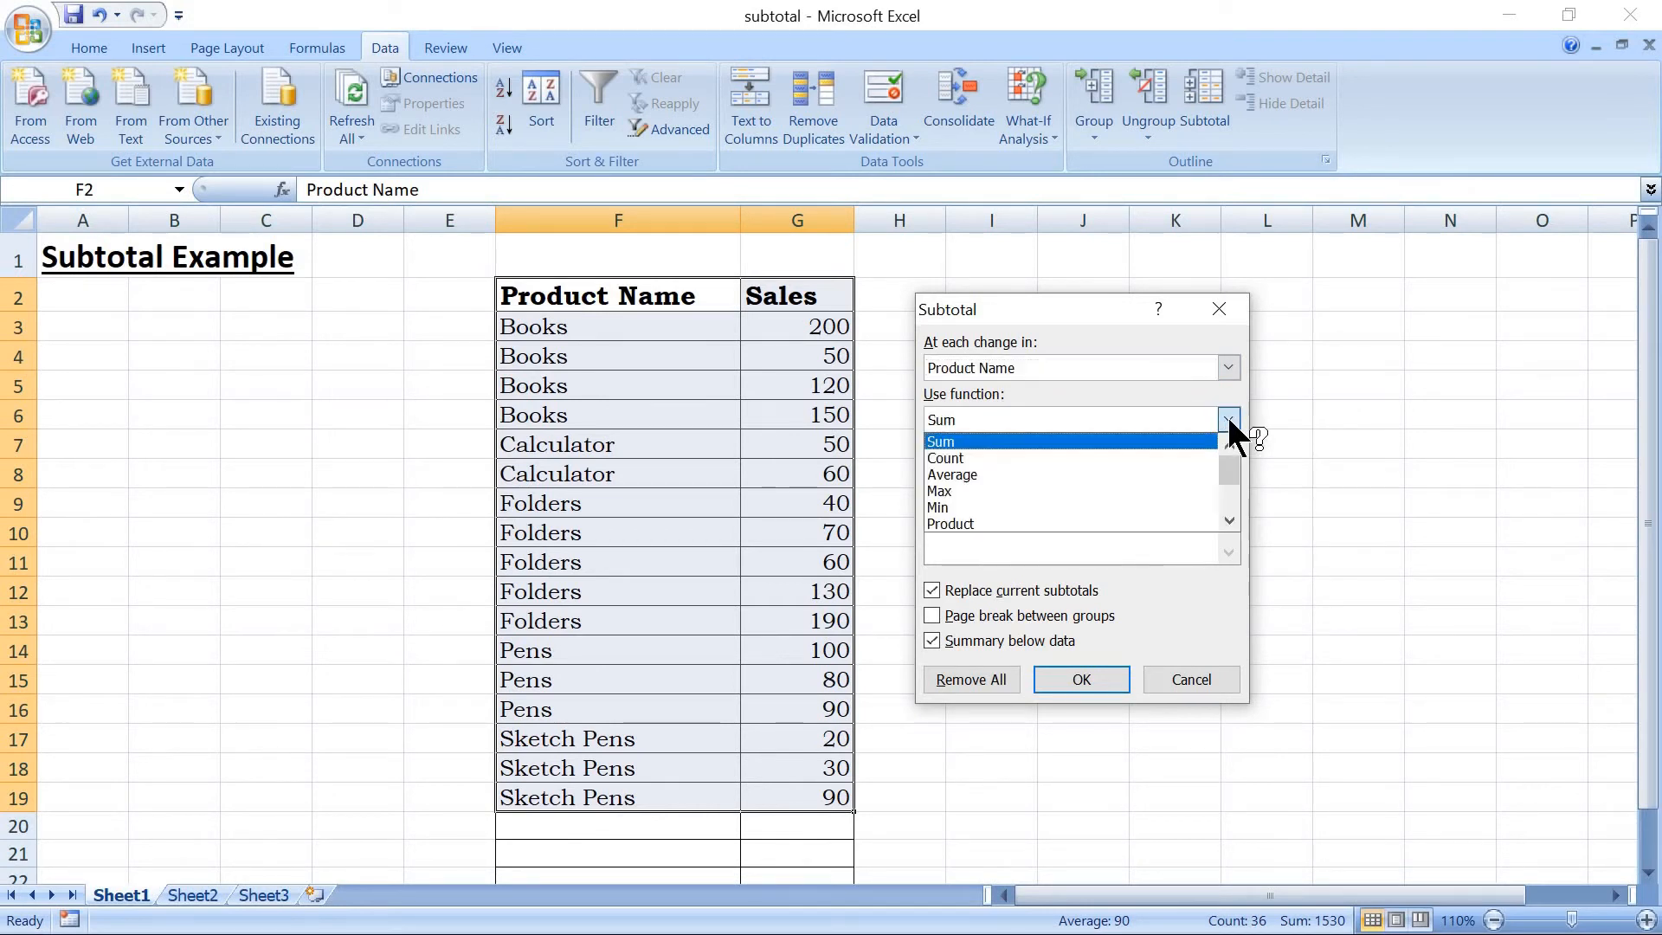
left_click(1229, 519)
left_click(1228, 519)
left_click(1228, 519)
left_click(1229, 518)
left_click(1228, 519)
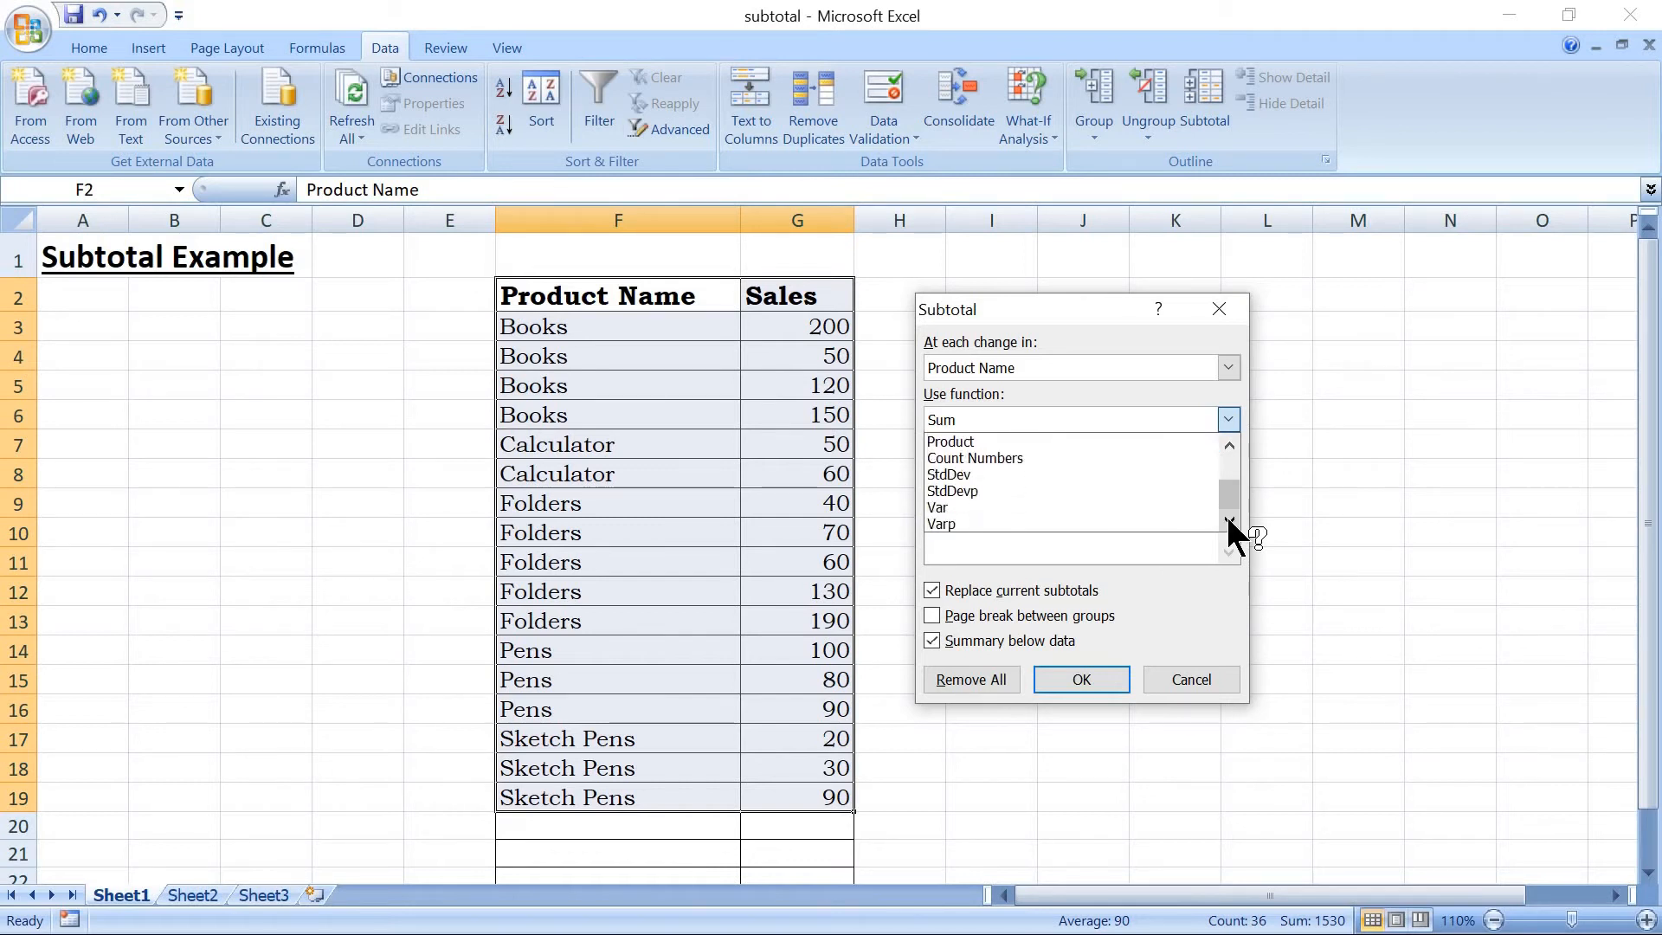
left_click(1233, 464)
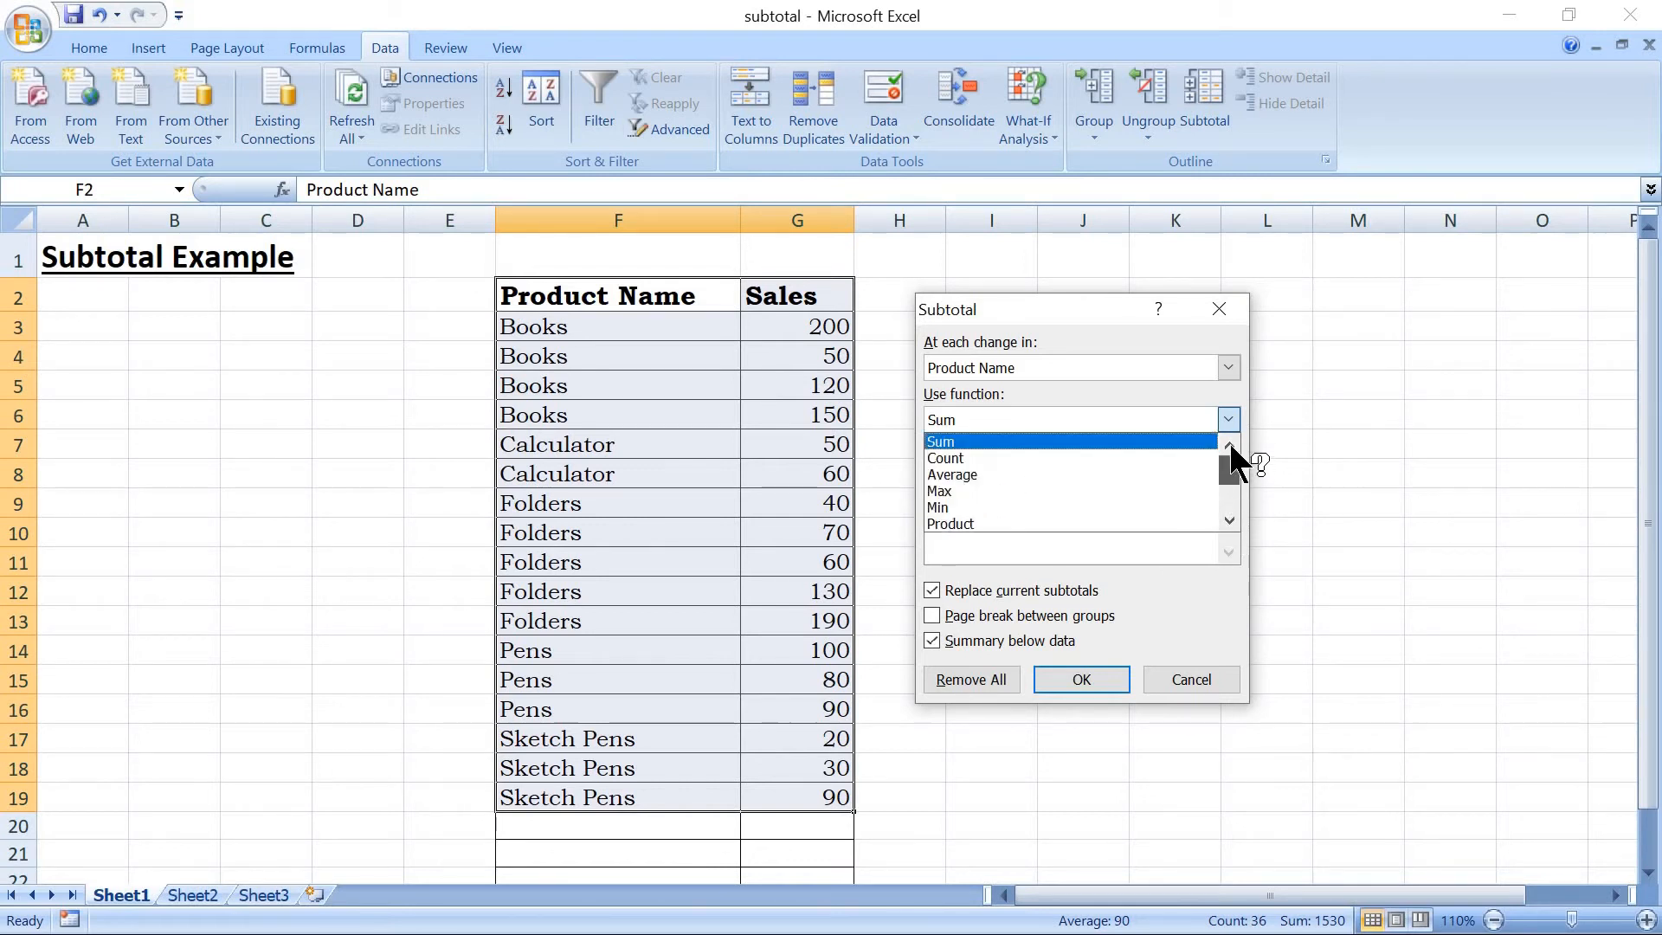
left_click(1168, 441)
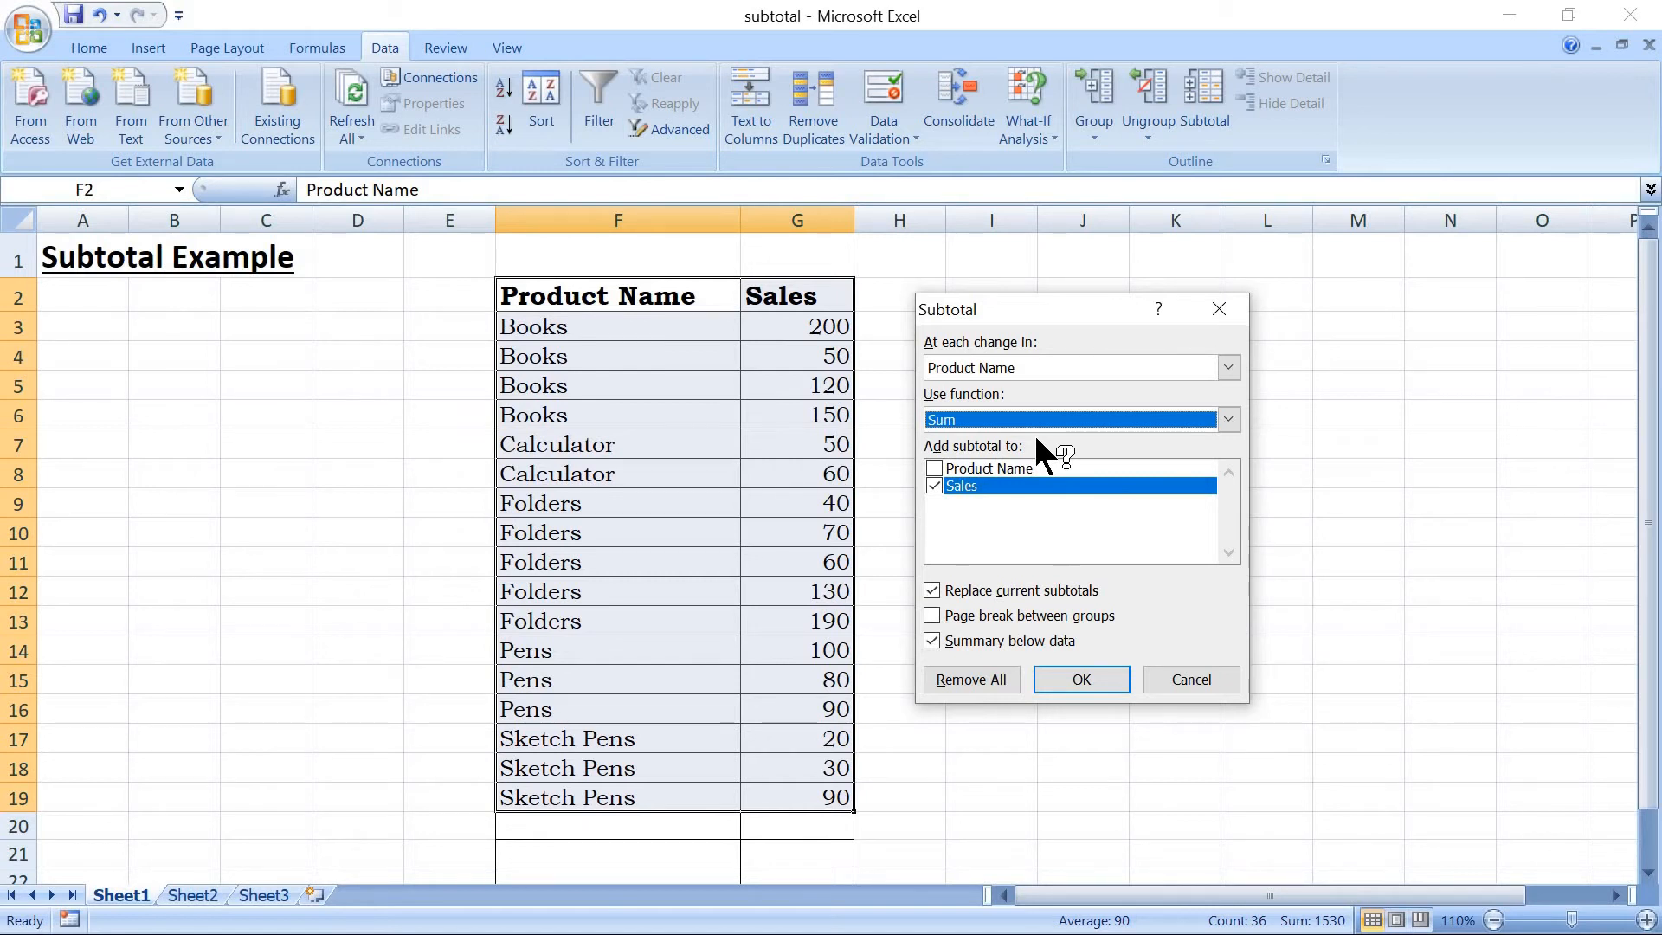
left_click(1084, 679)
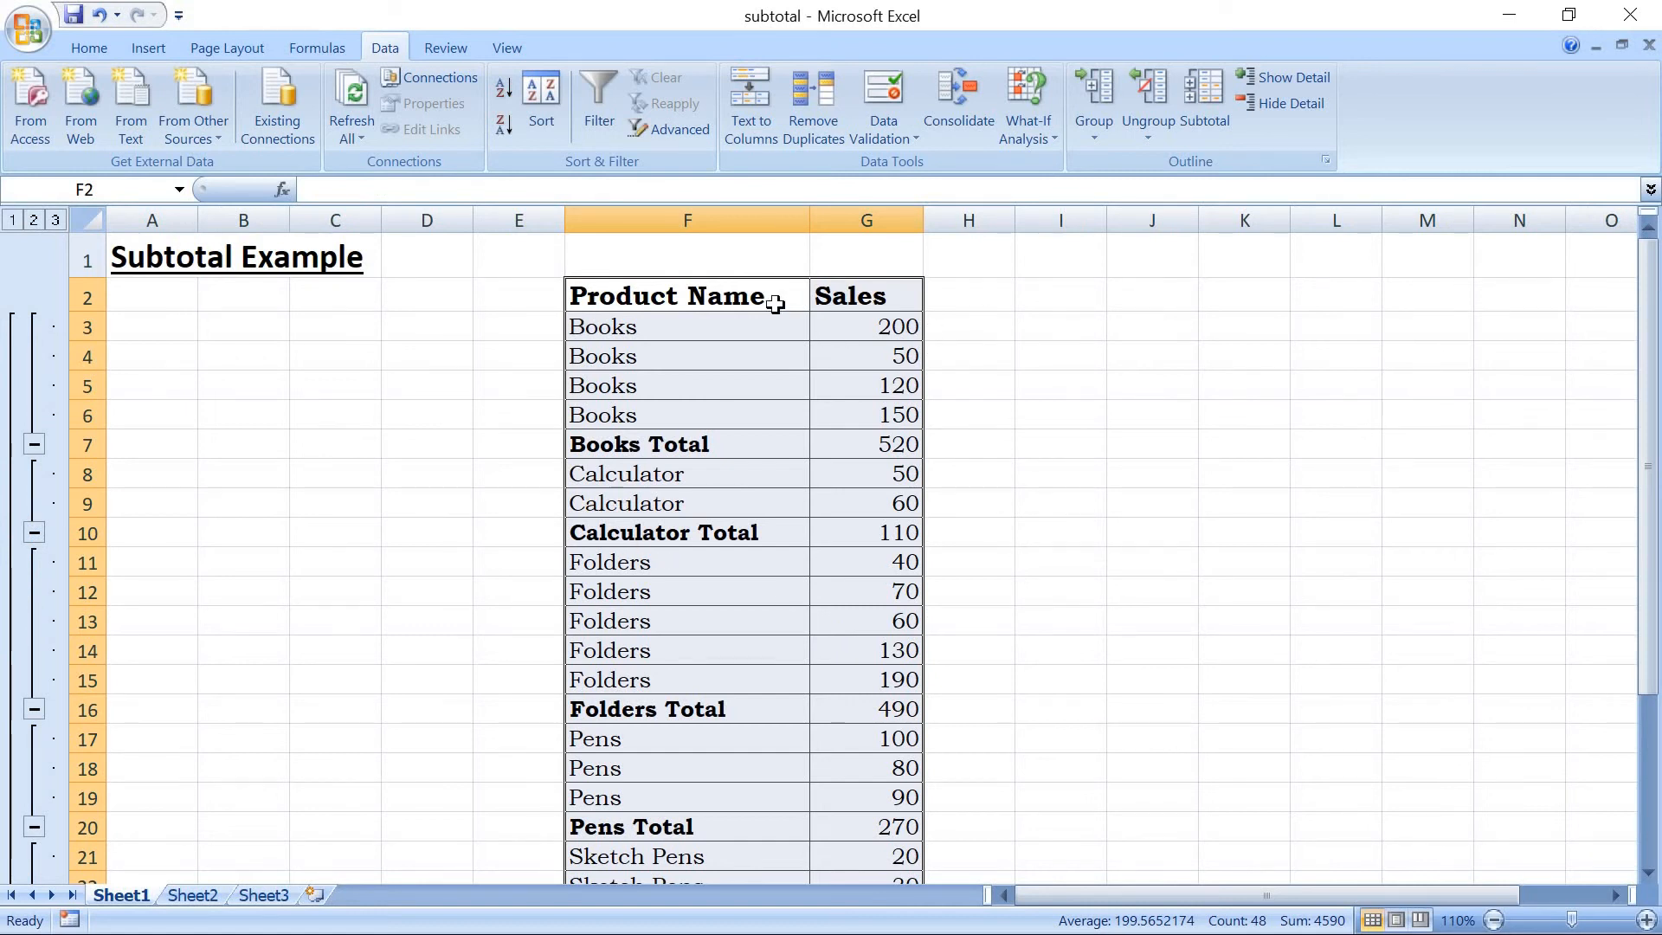
Step: Examine the inserted total rows and their SUBTOTAL formulas for each product, down to the Grand Total
left_click(1063, 455)
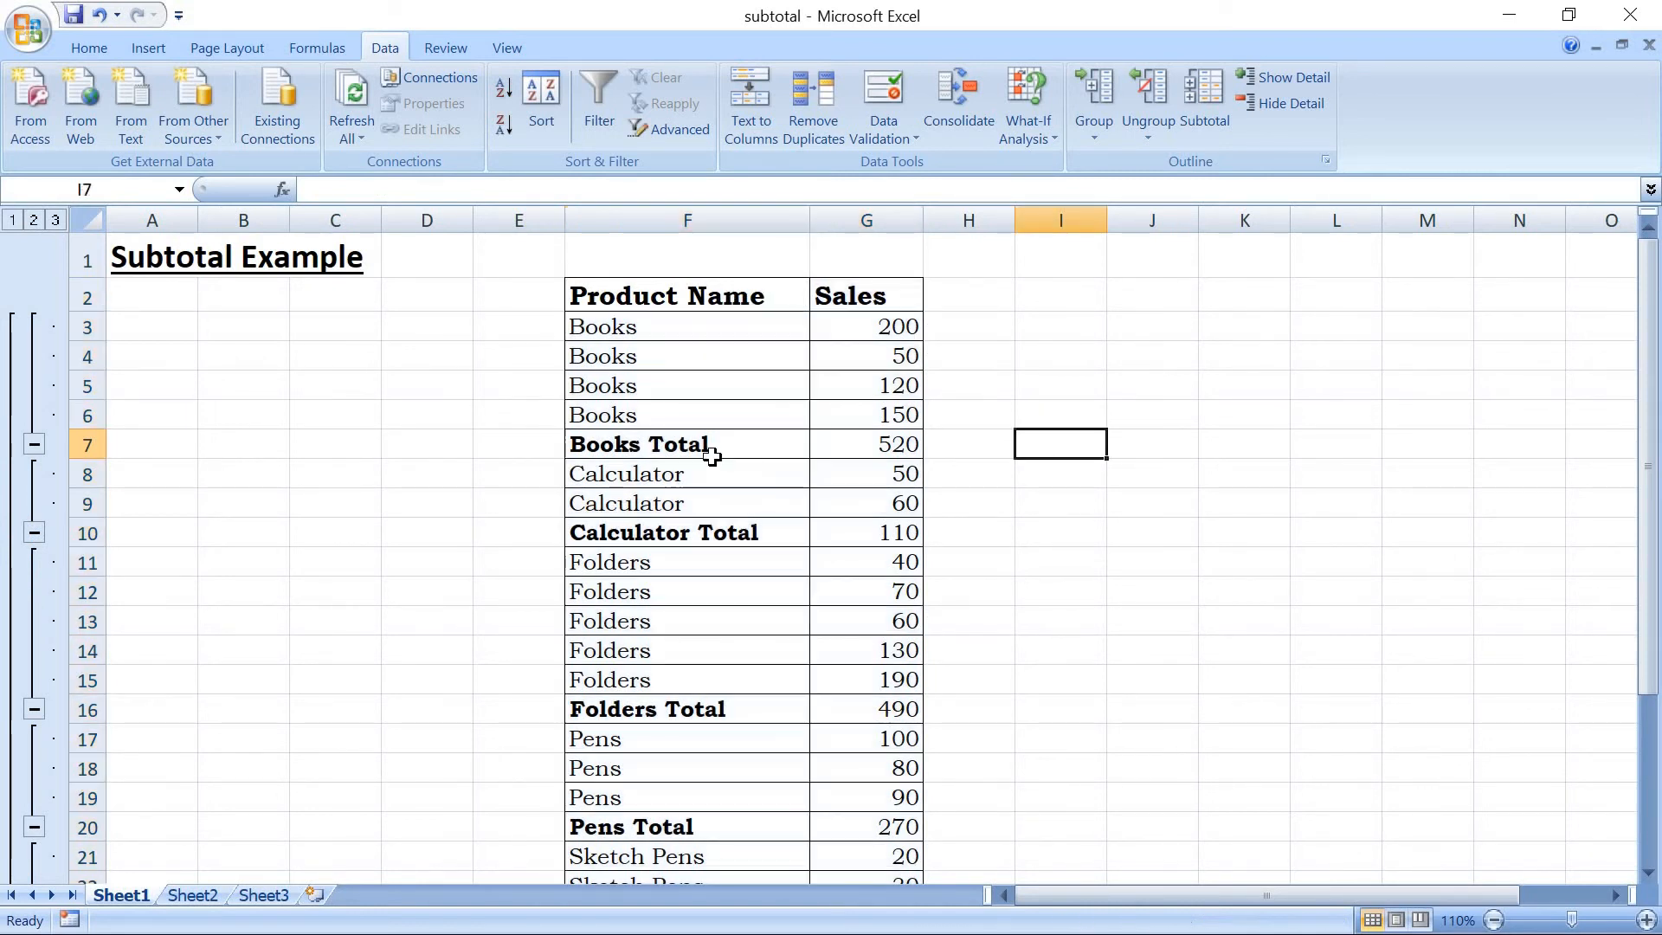
left_click(855, 445)
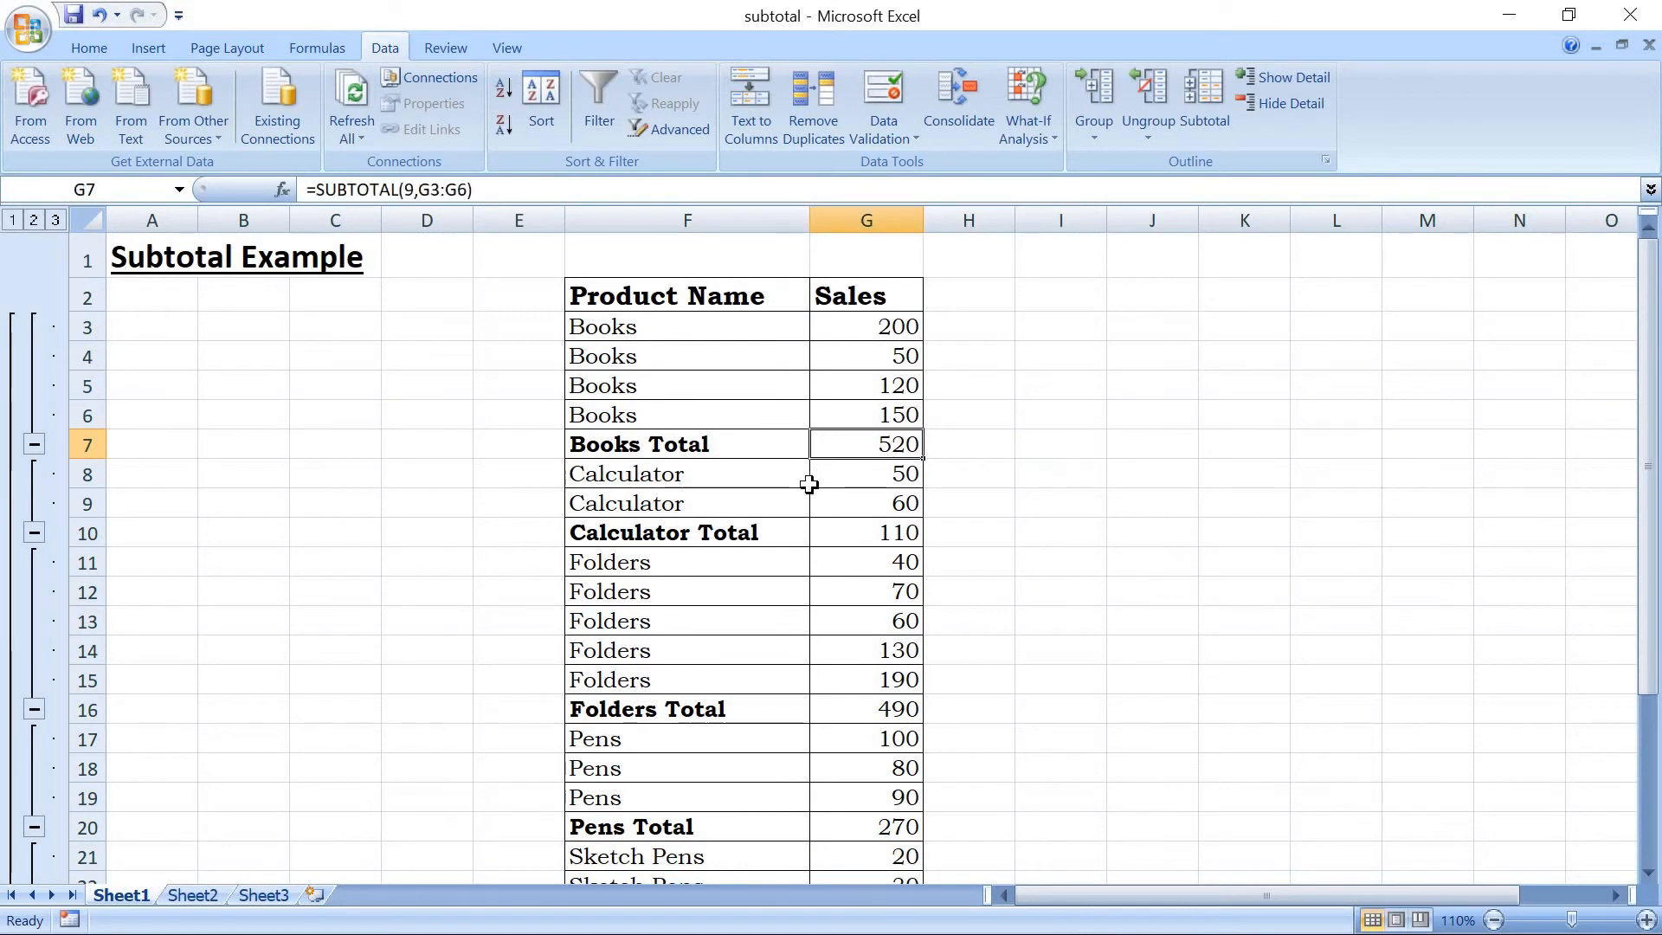
left_click(776, 534)
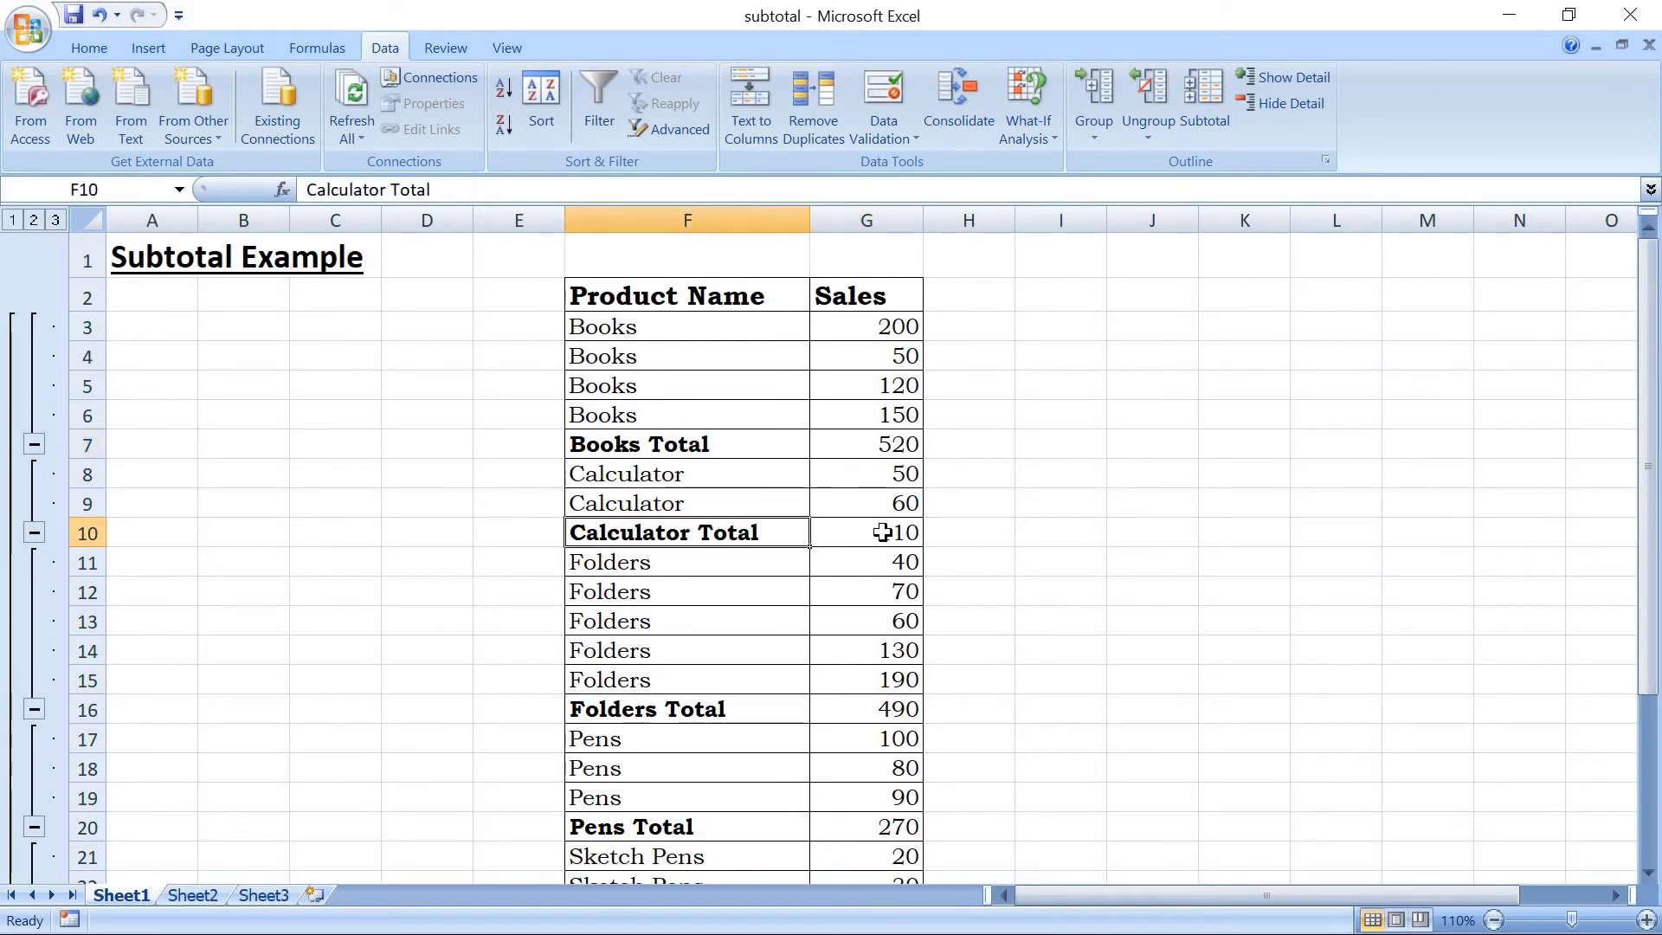
left_click(878, 532)
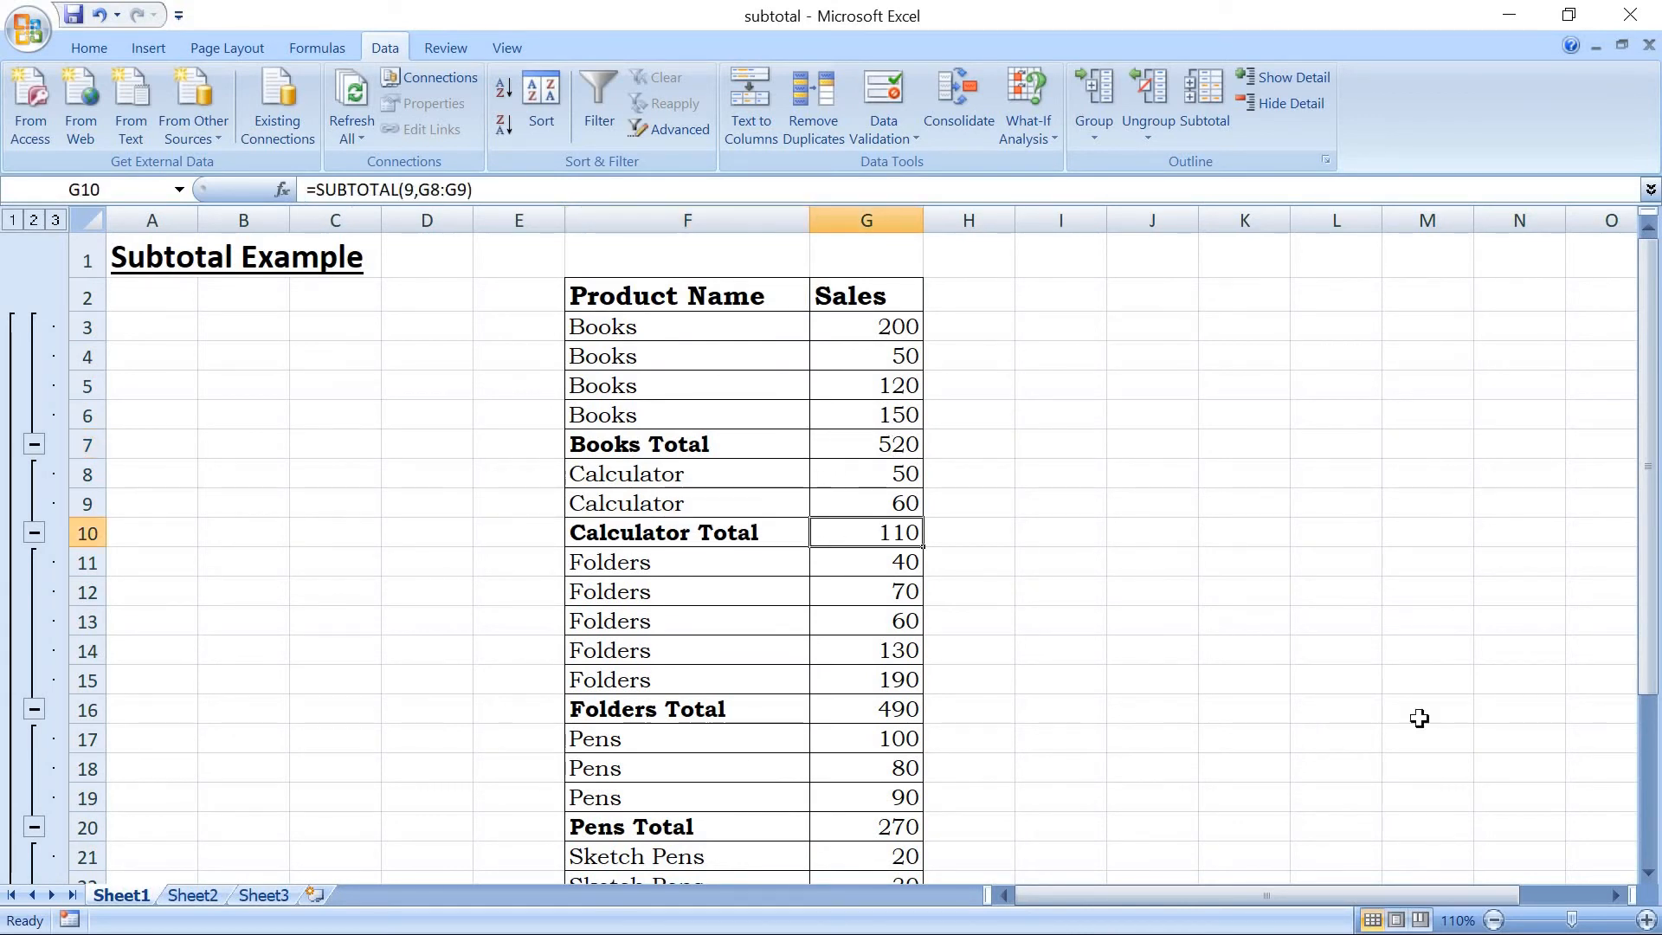
left_click(1654, 876)
left_click(1654, 876)
left_click(1654, 876)
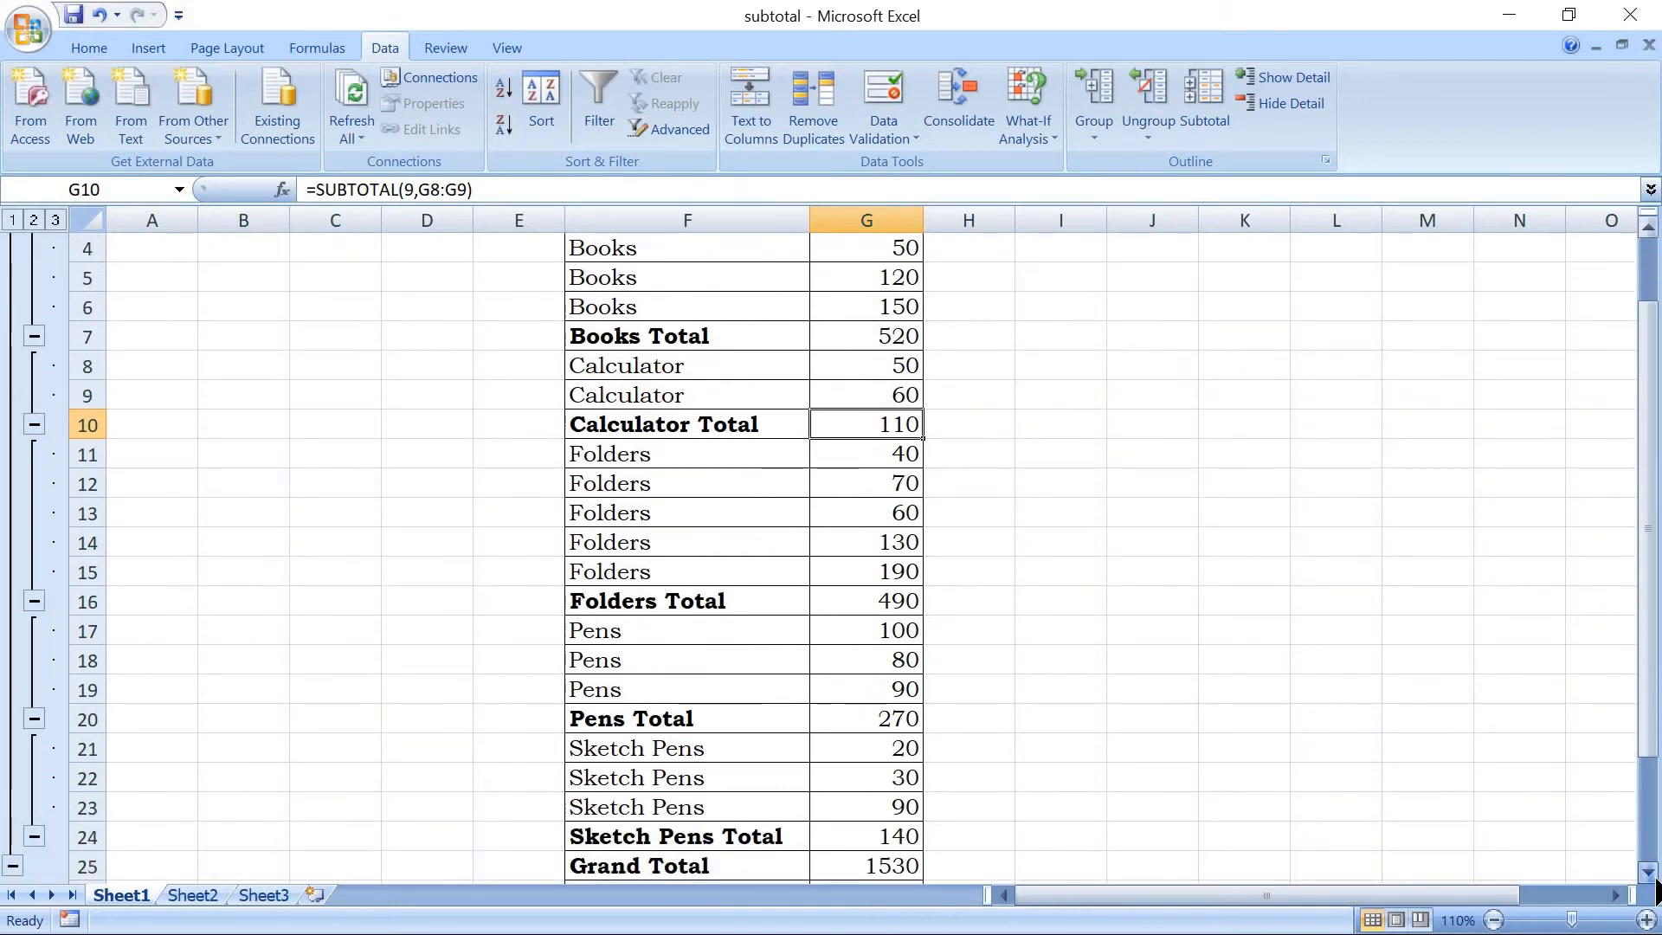
left_click(1654, 876)
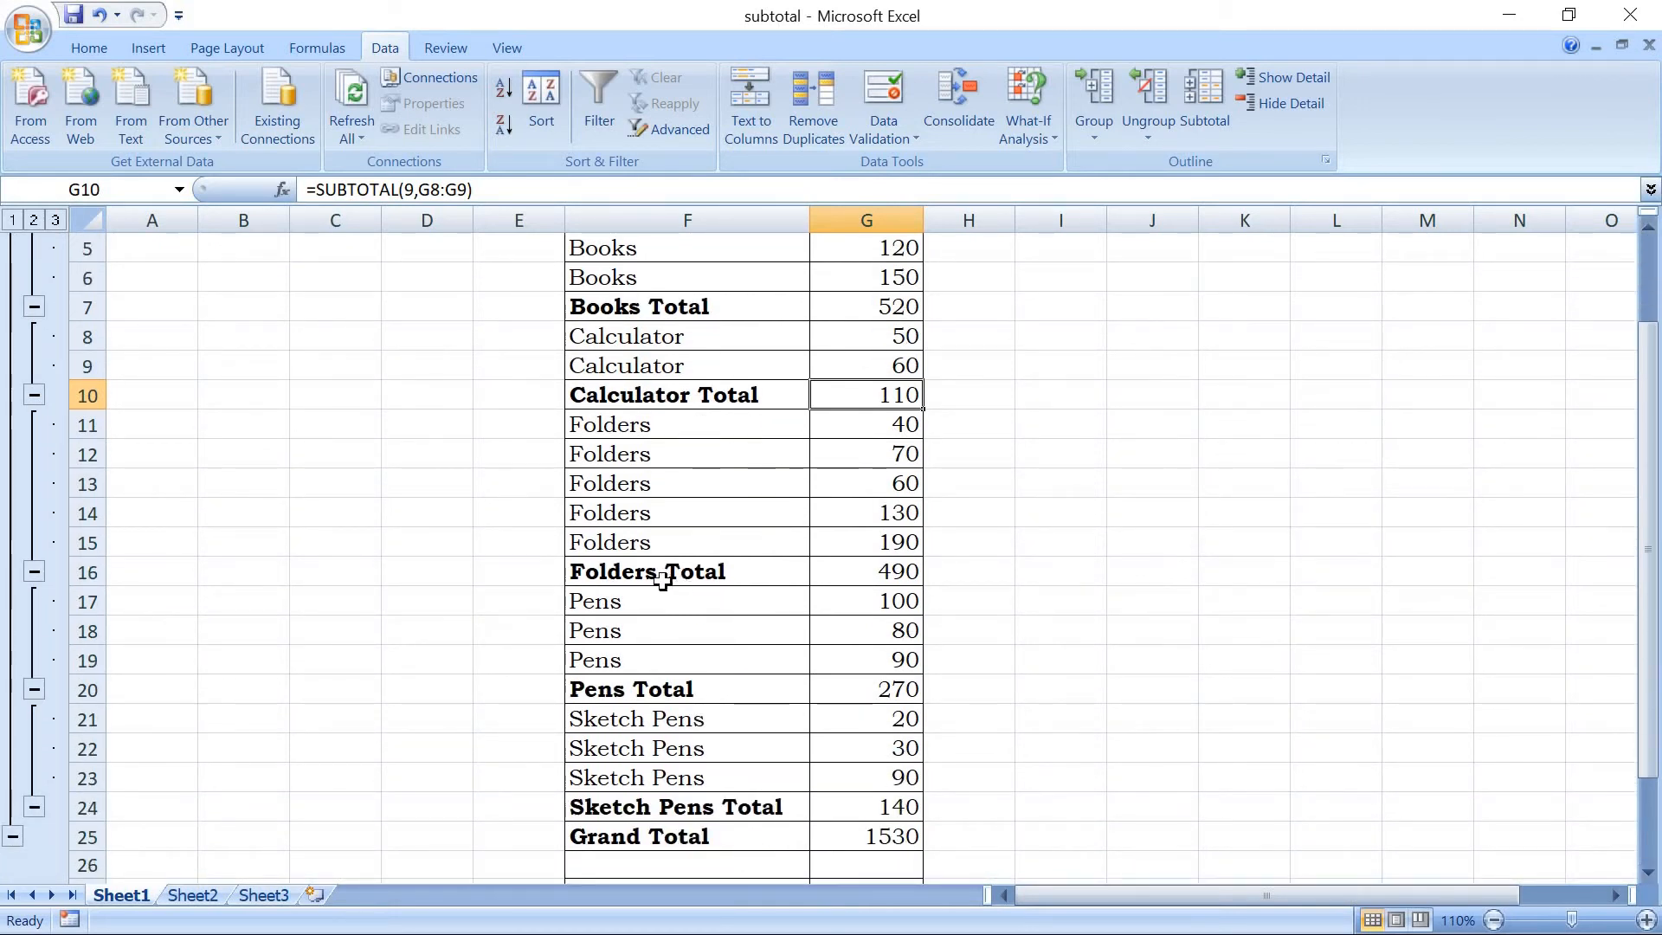
left_click(698, 573)
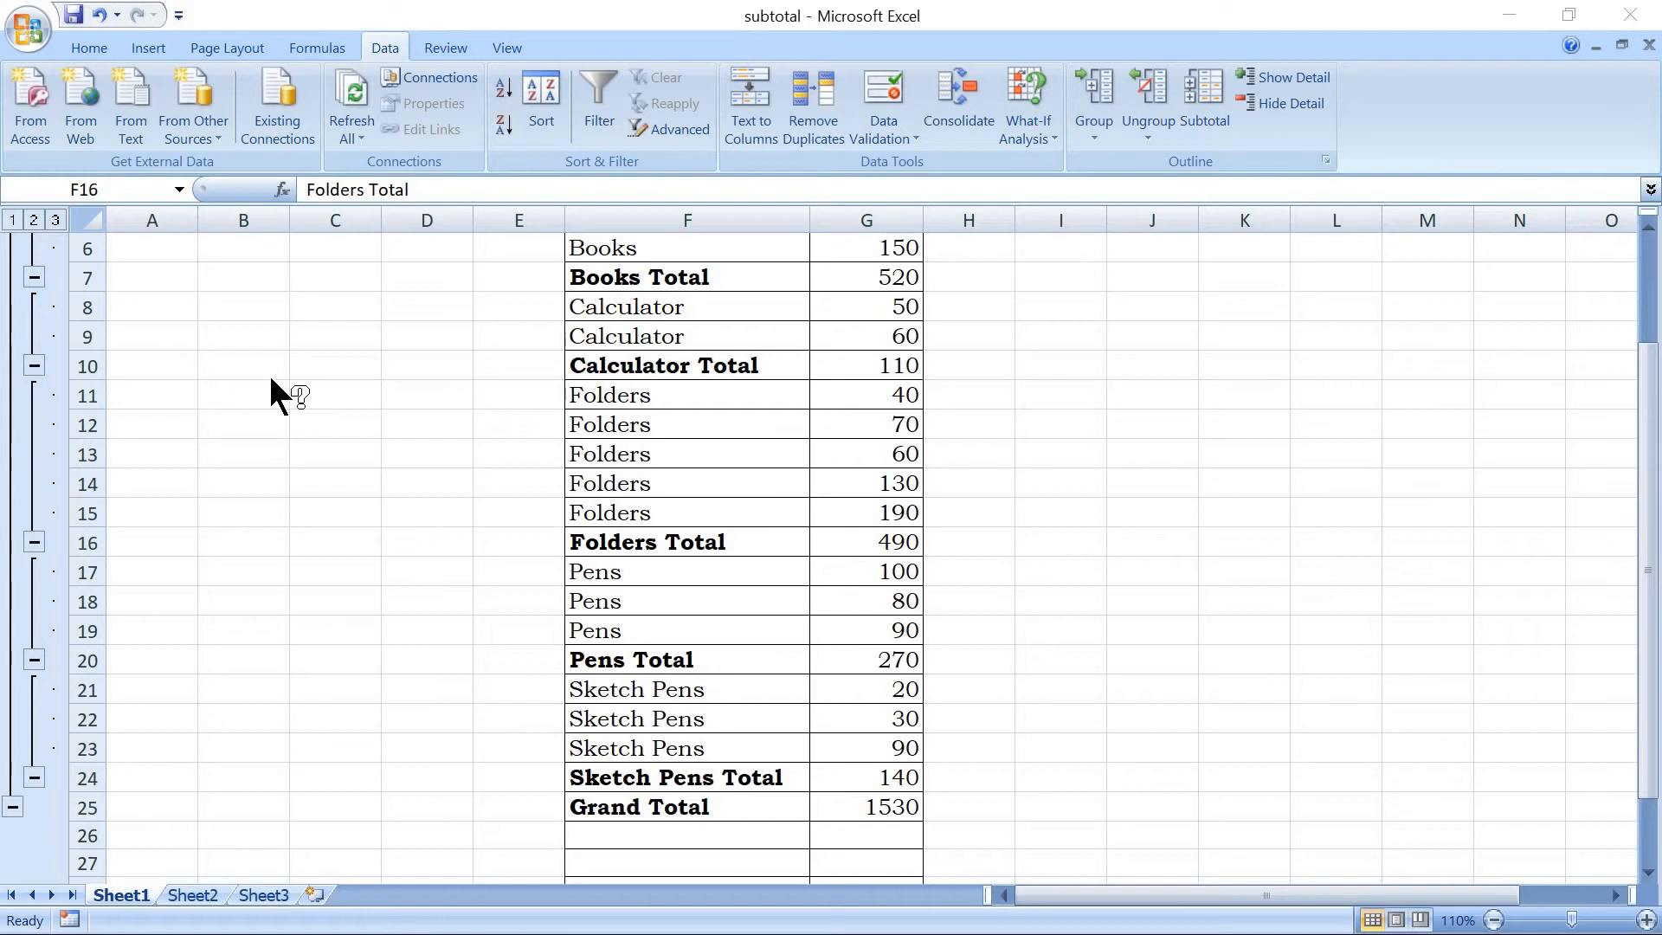
left_click(1648, 225)
left_click(1648, 226)
left_click(1648, 226)
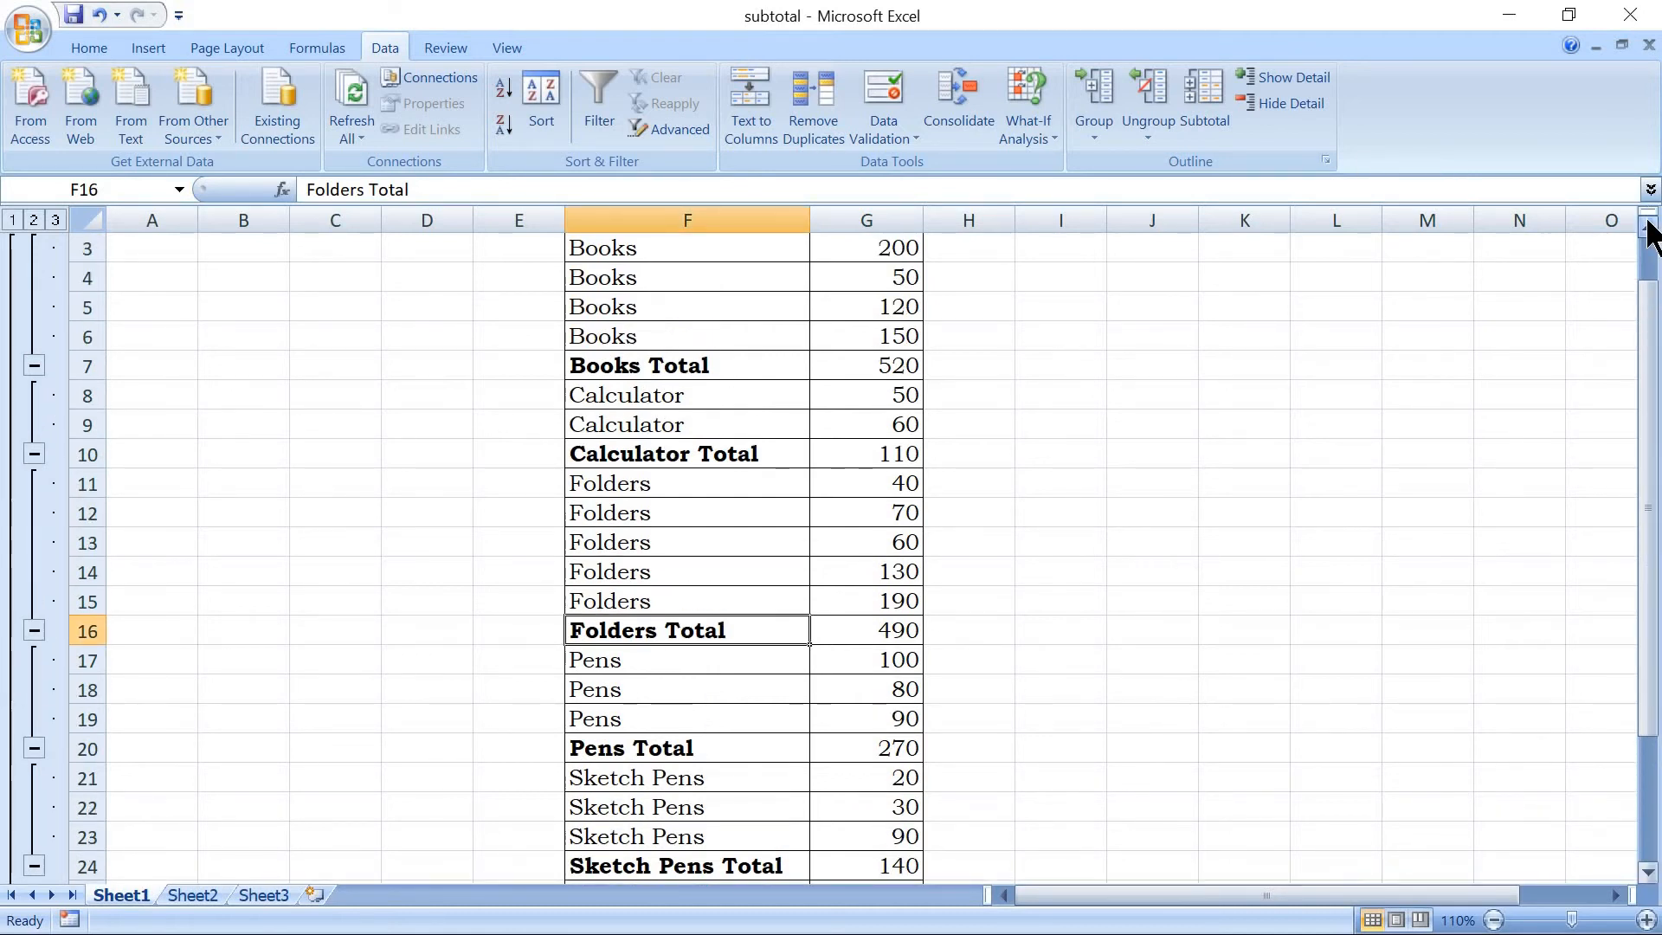
left_click(1647, 226)
left_click(1648, 226)
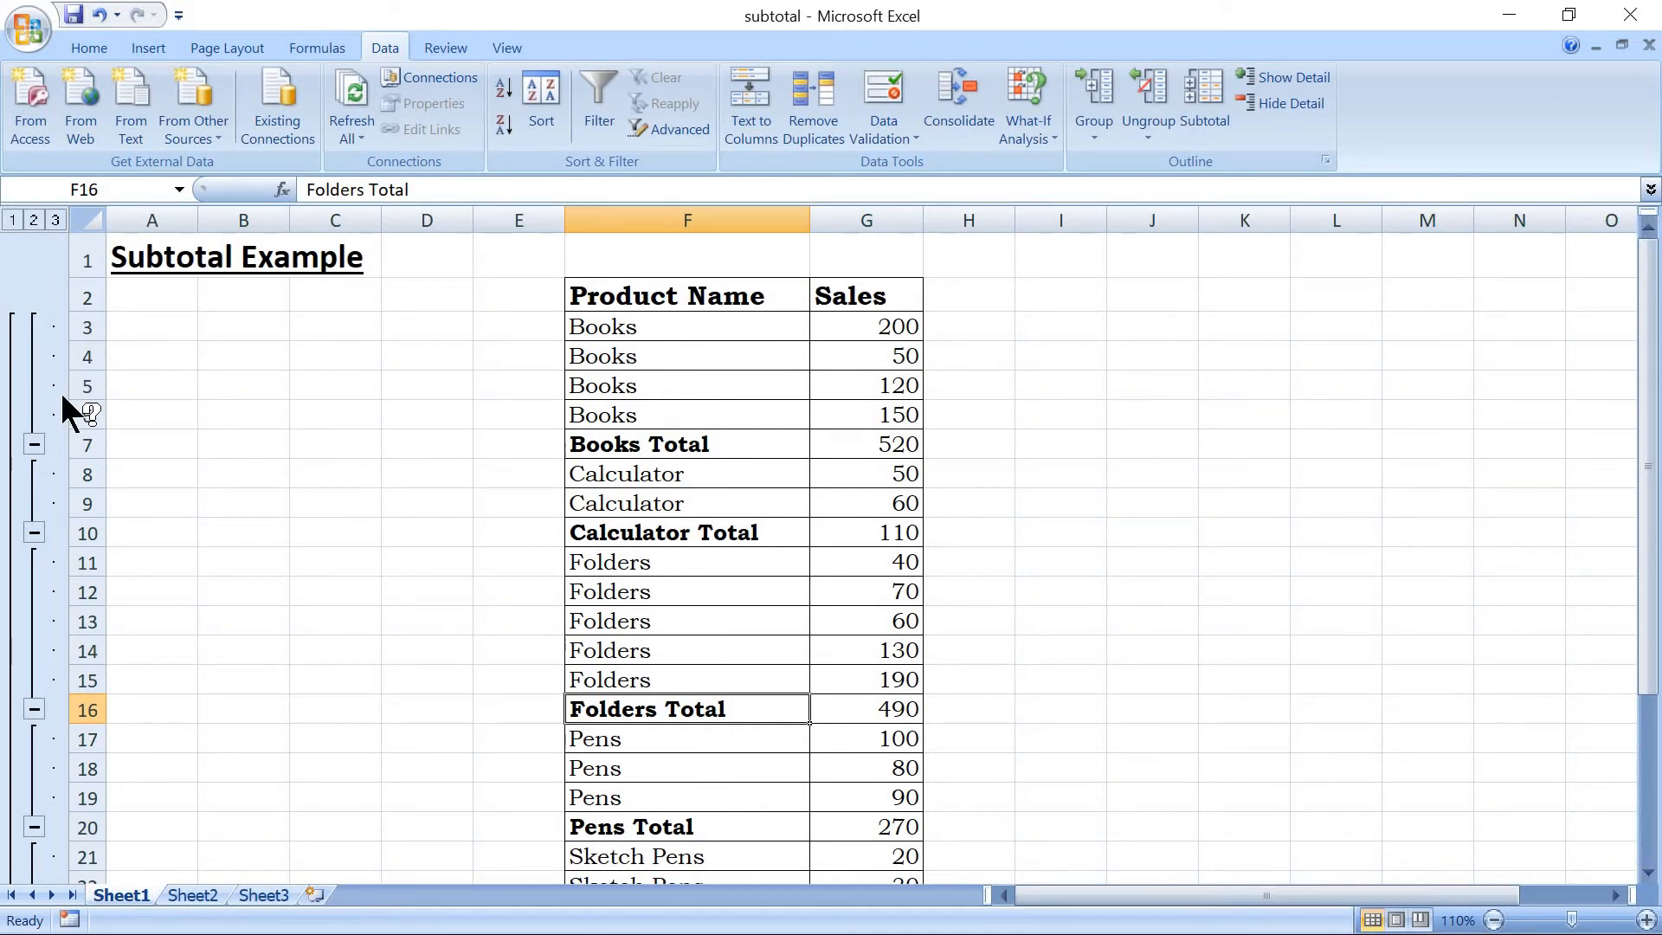
Step: Collapse the Books, Calculator, Folders, Pens and Sketch Pens groups to their totals, and collapse and re-expand the Grand Total level
left_click(33, 445)
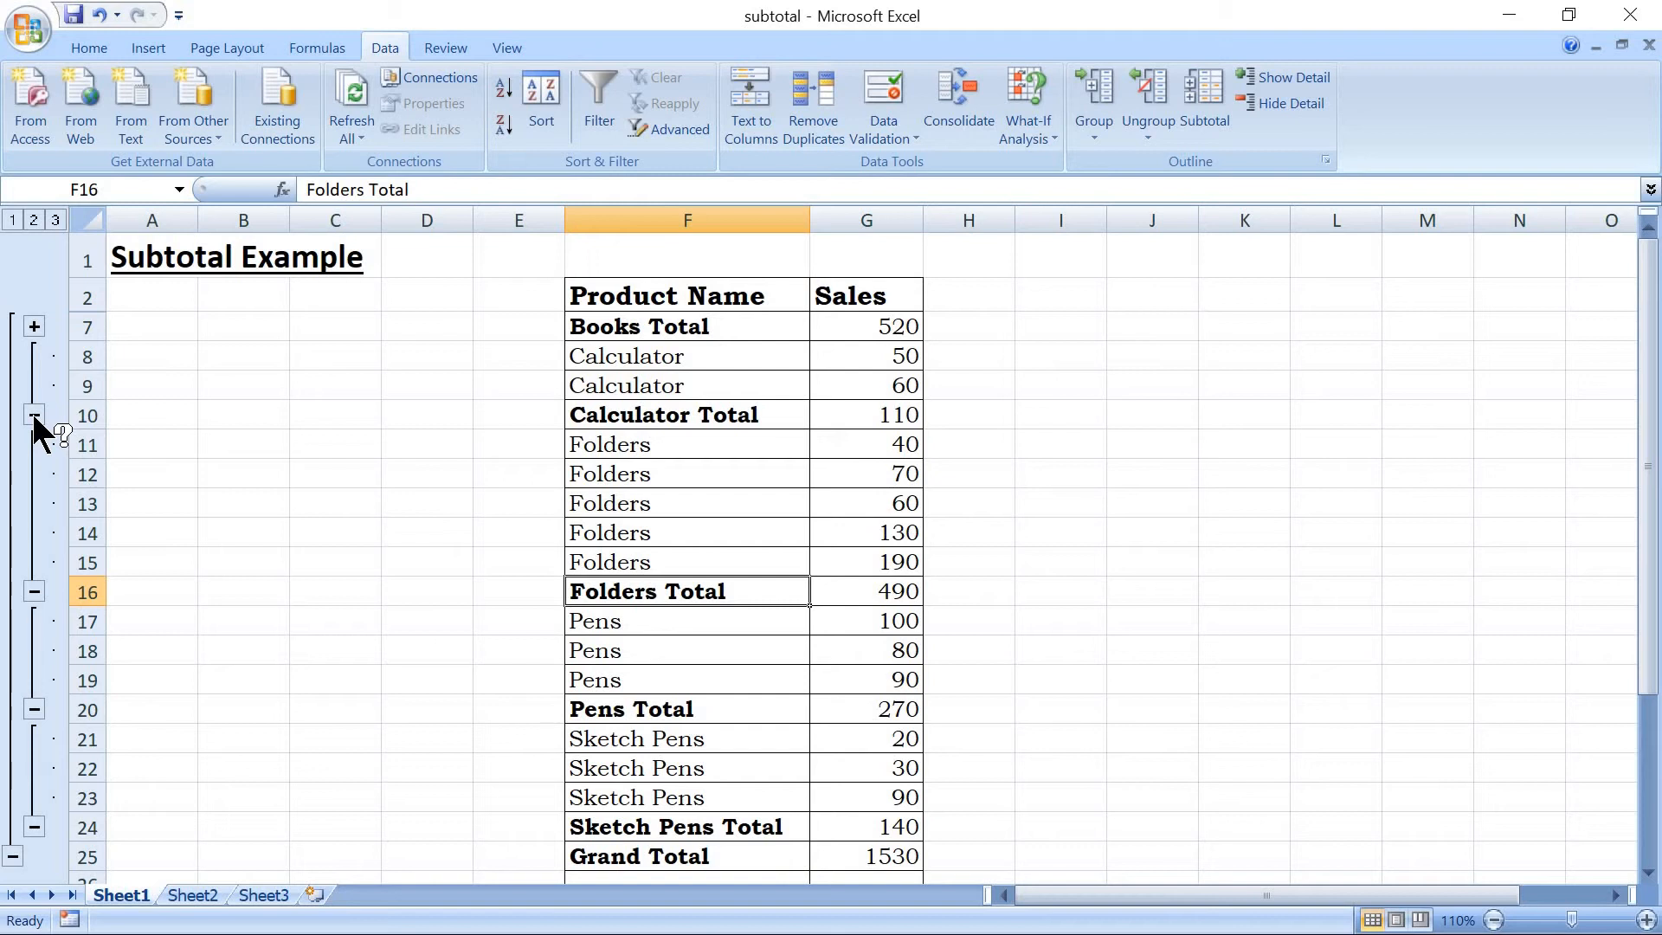
left_click(34, 416)
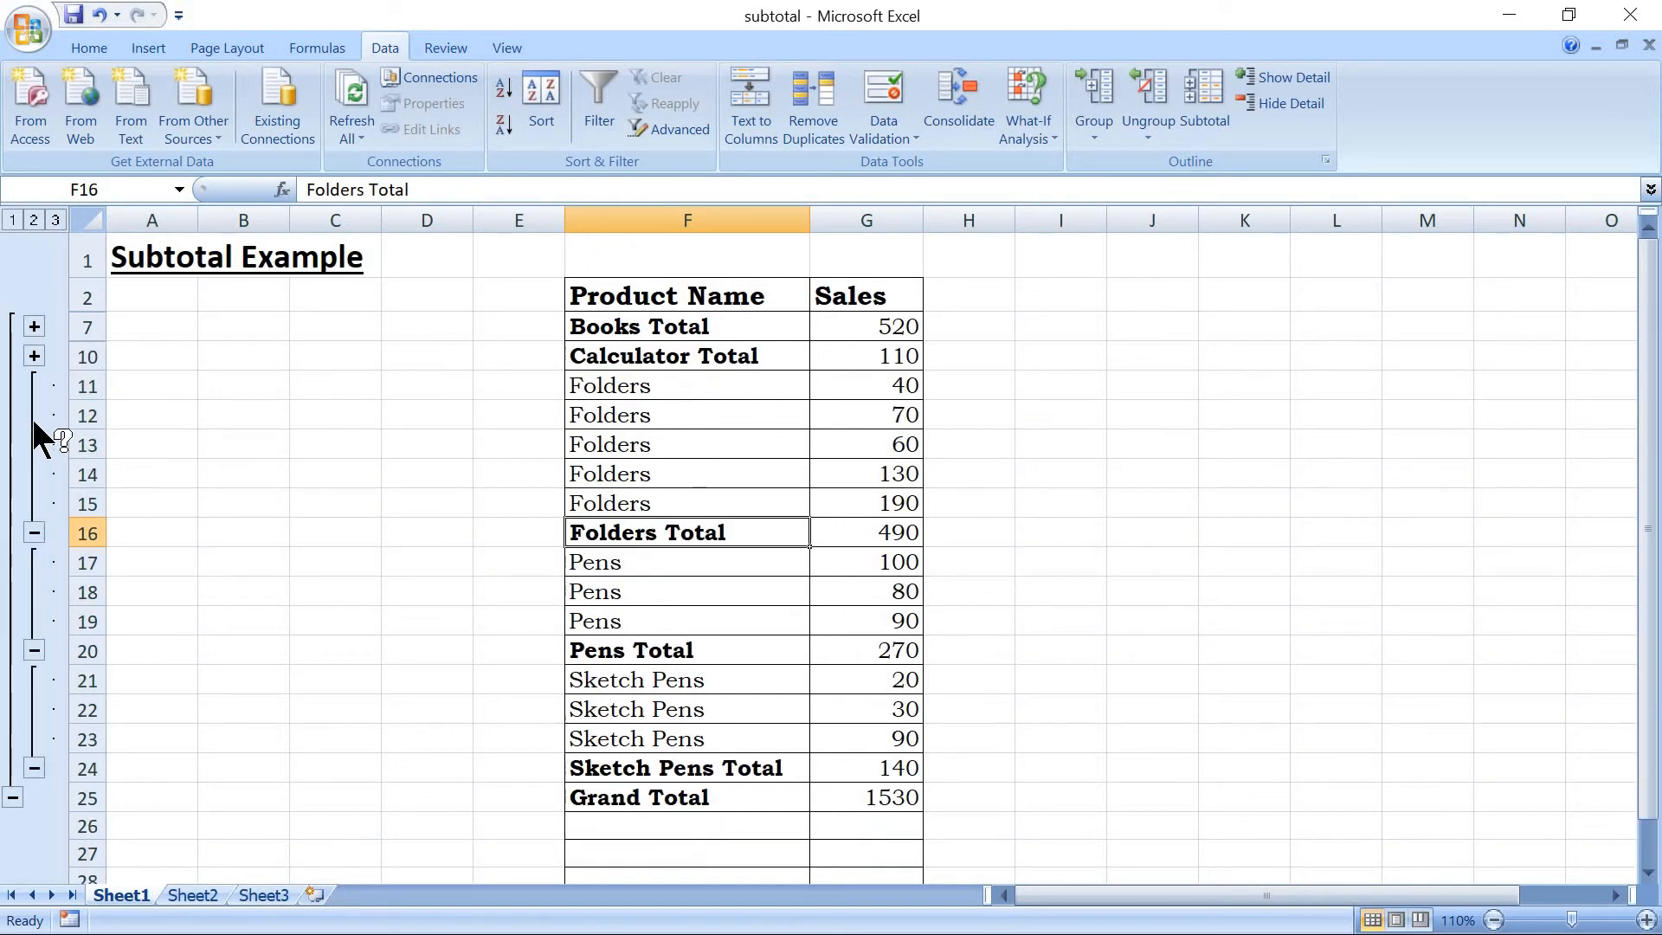
left_click(32, 535)
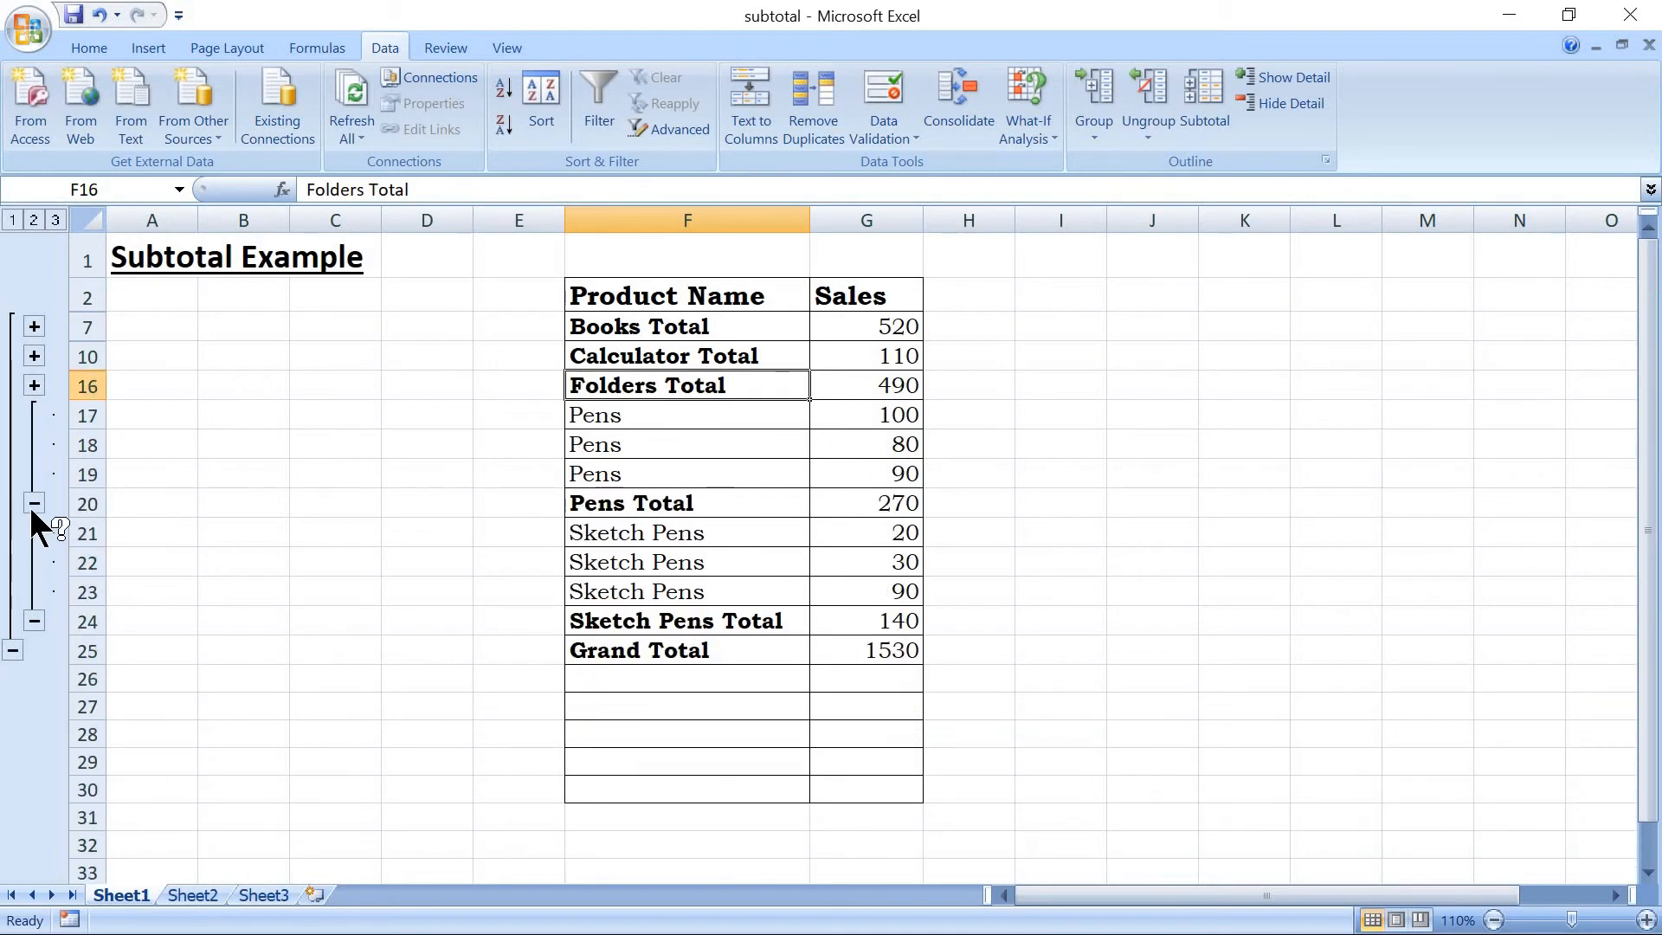
left_click(34, 504)
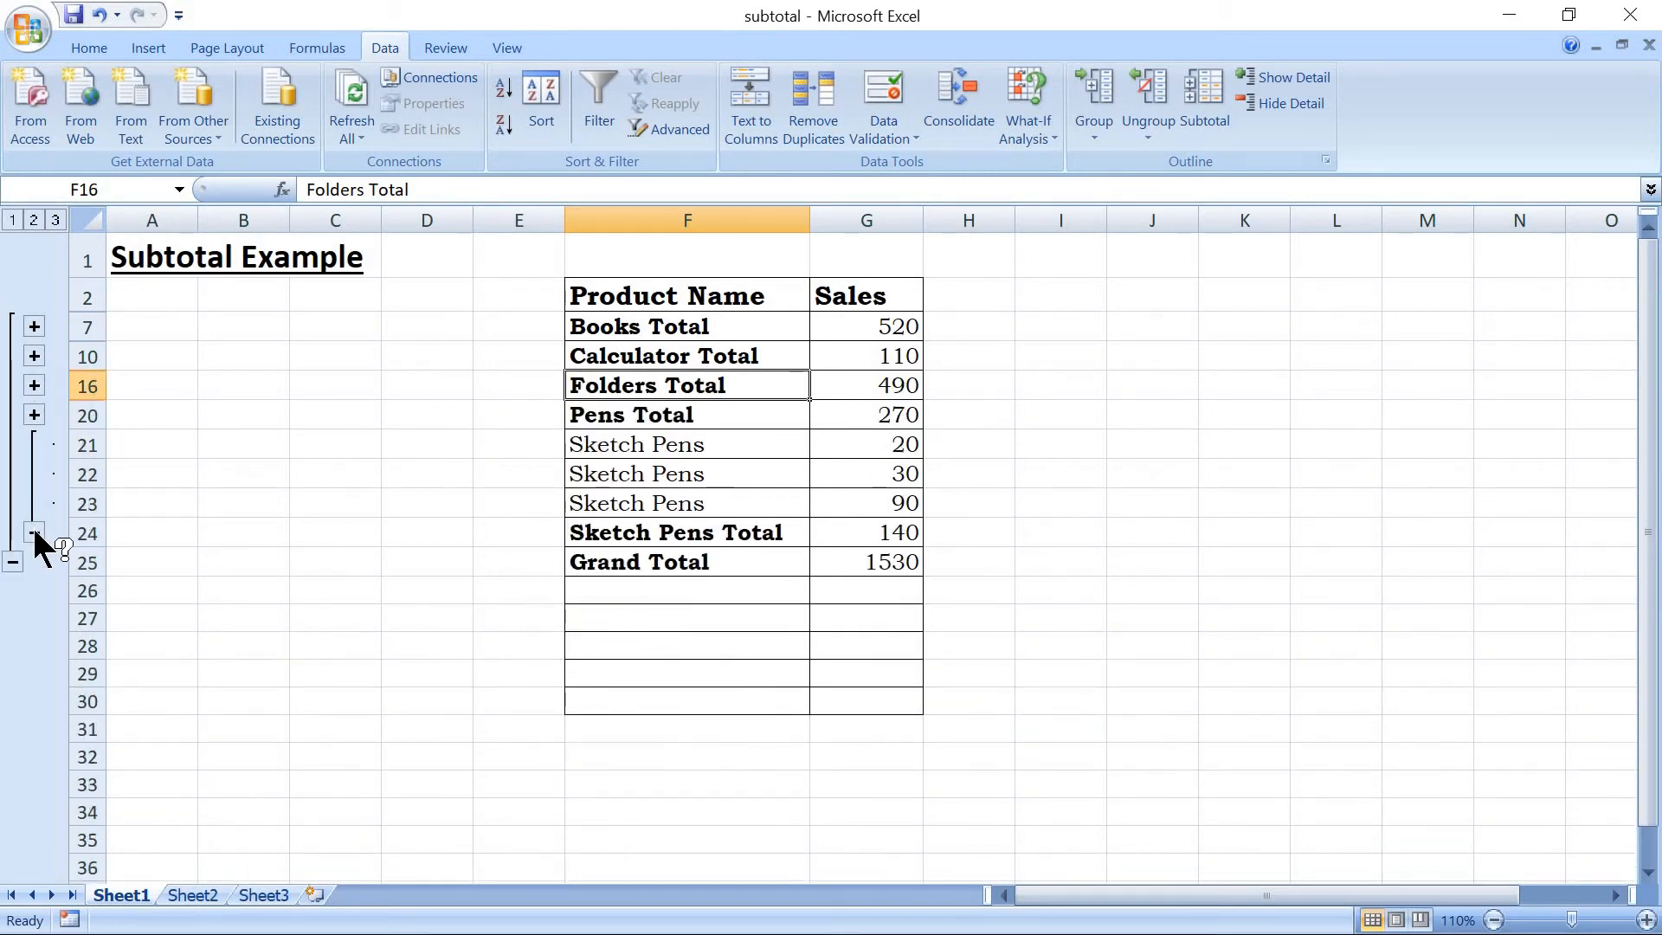
left_click(33, 533)
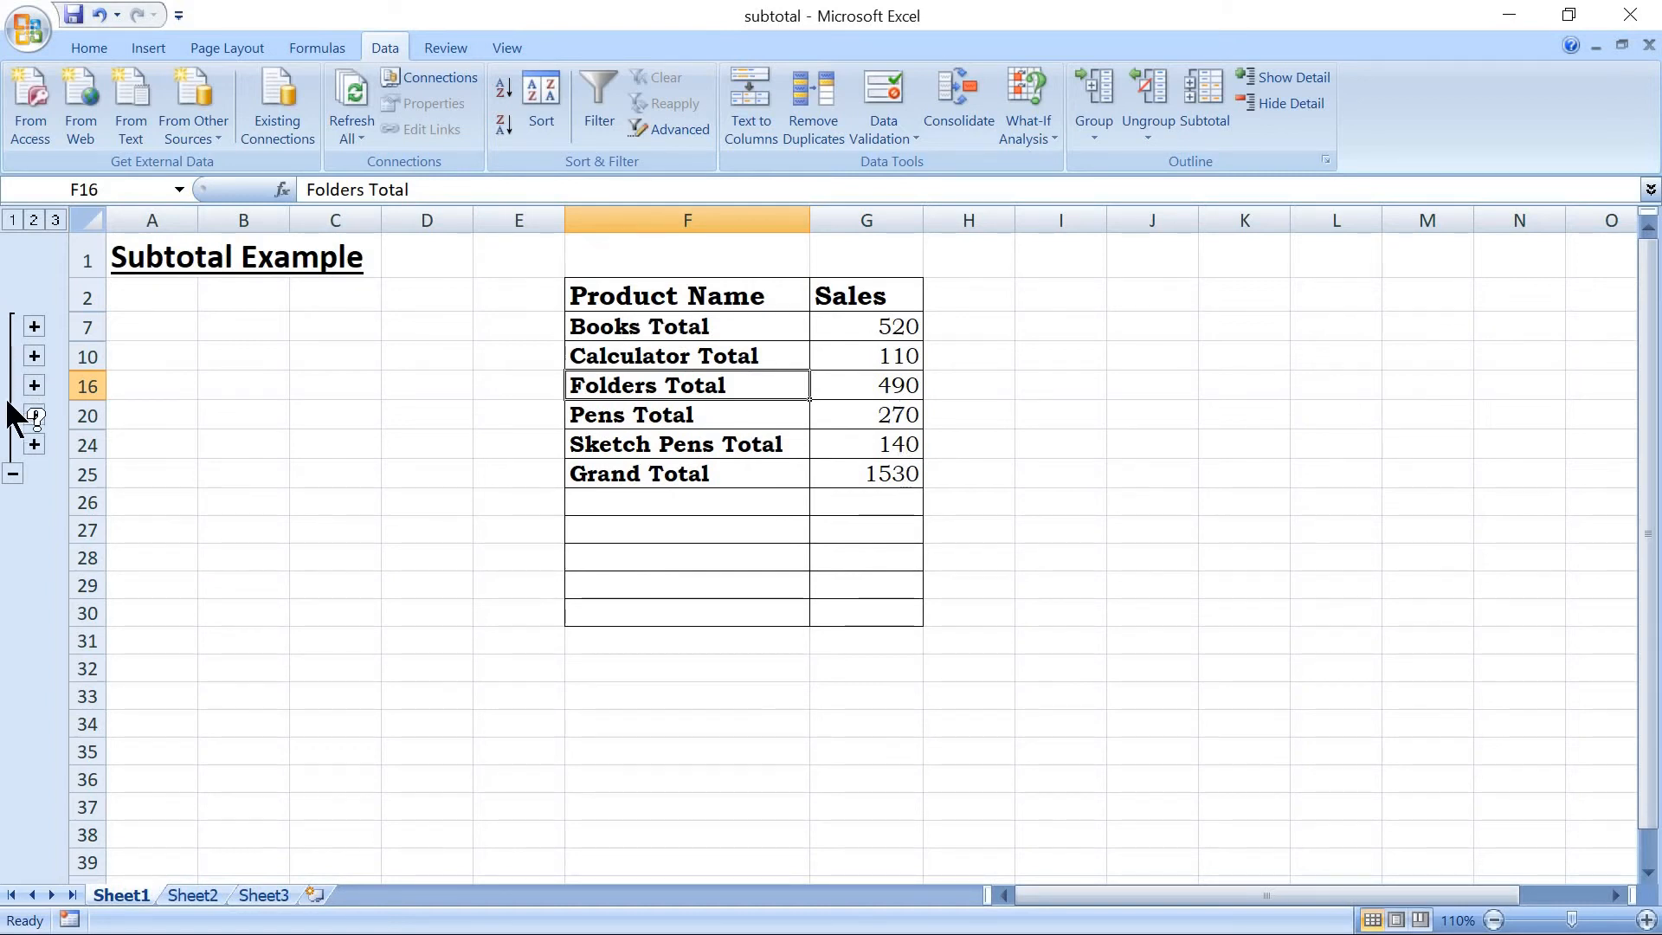
left_click(11, 471)
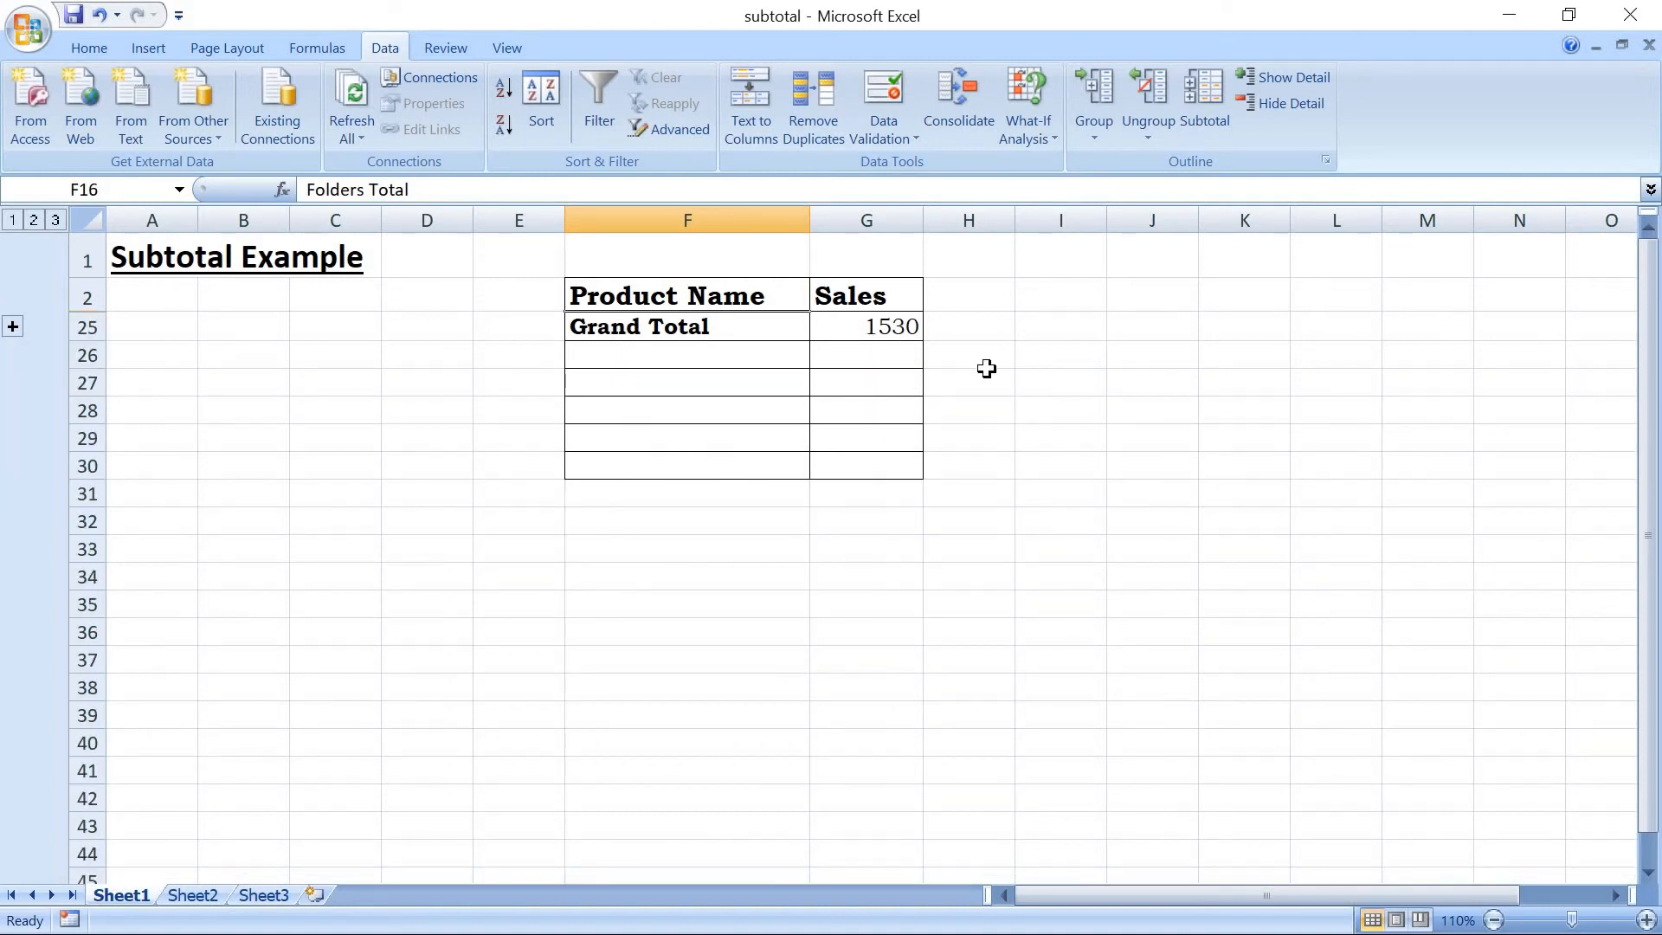
left_click(13, 327)
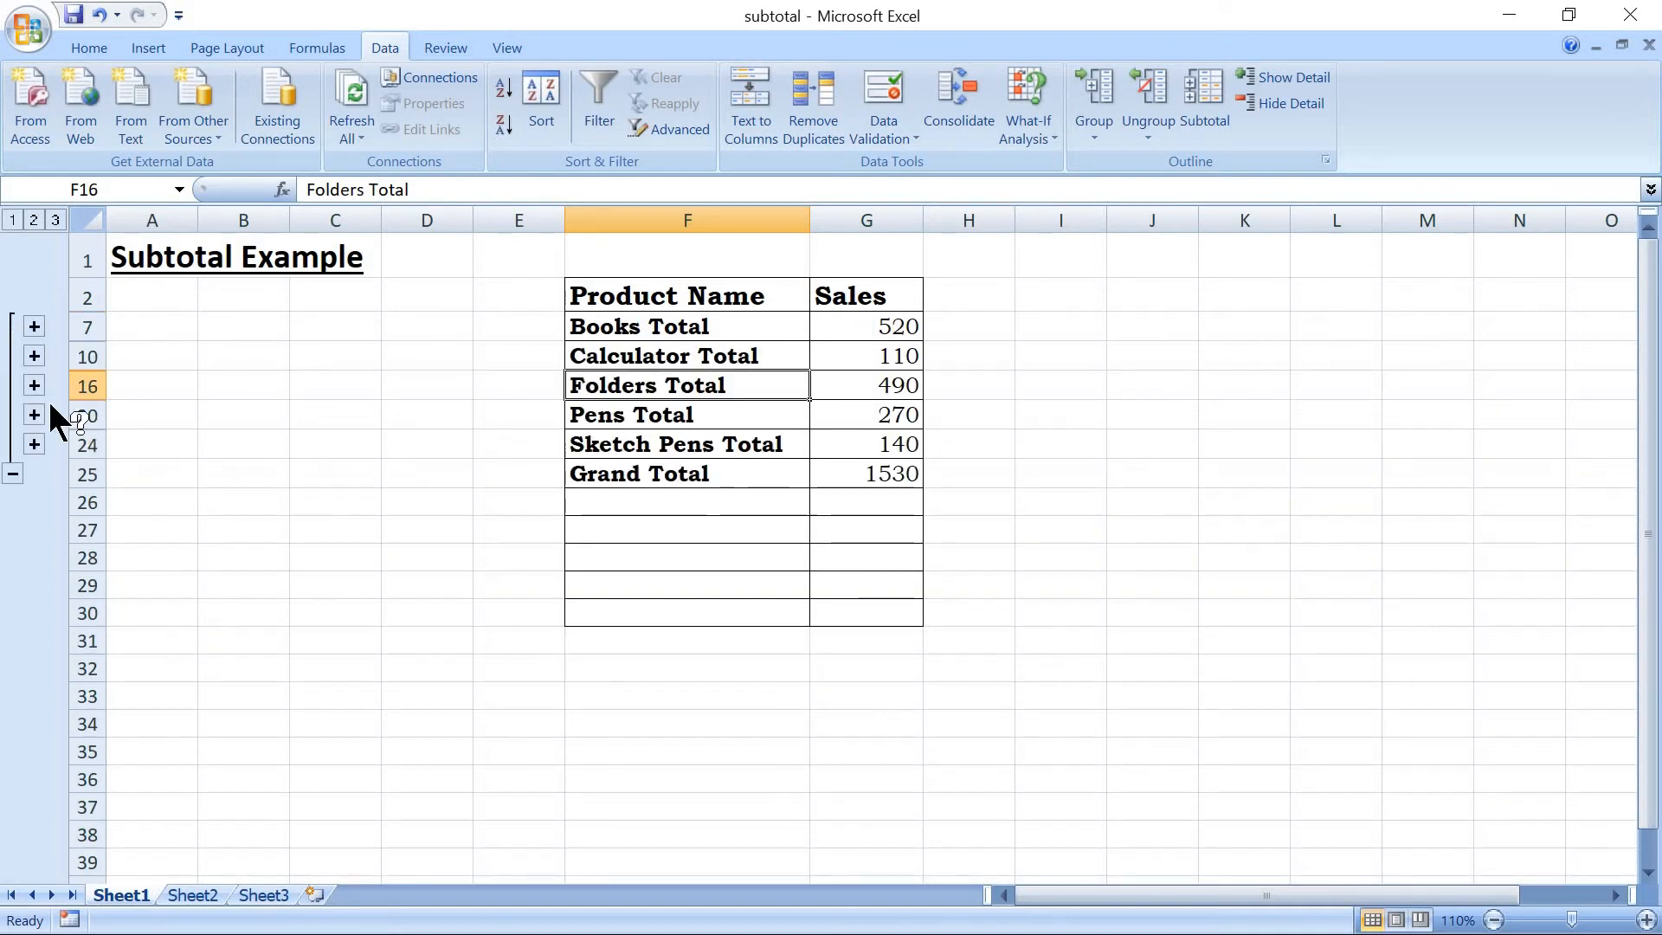
Step: Expand the Sketch Pens, Pens, Folders, Calculator and Books groups to show their individual rows
left_click(33, 445)
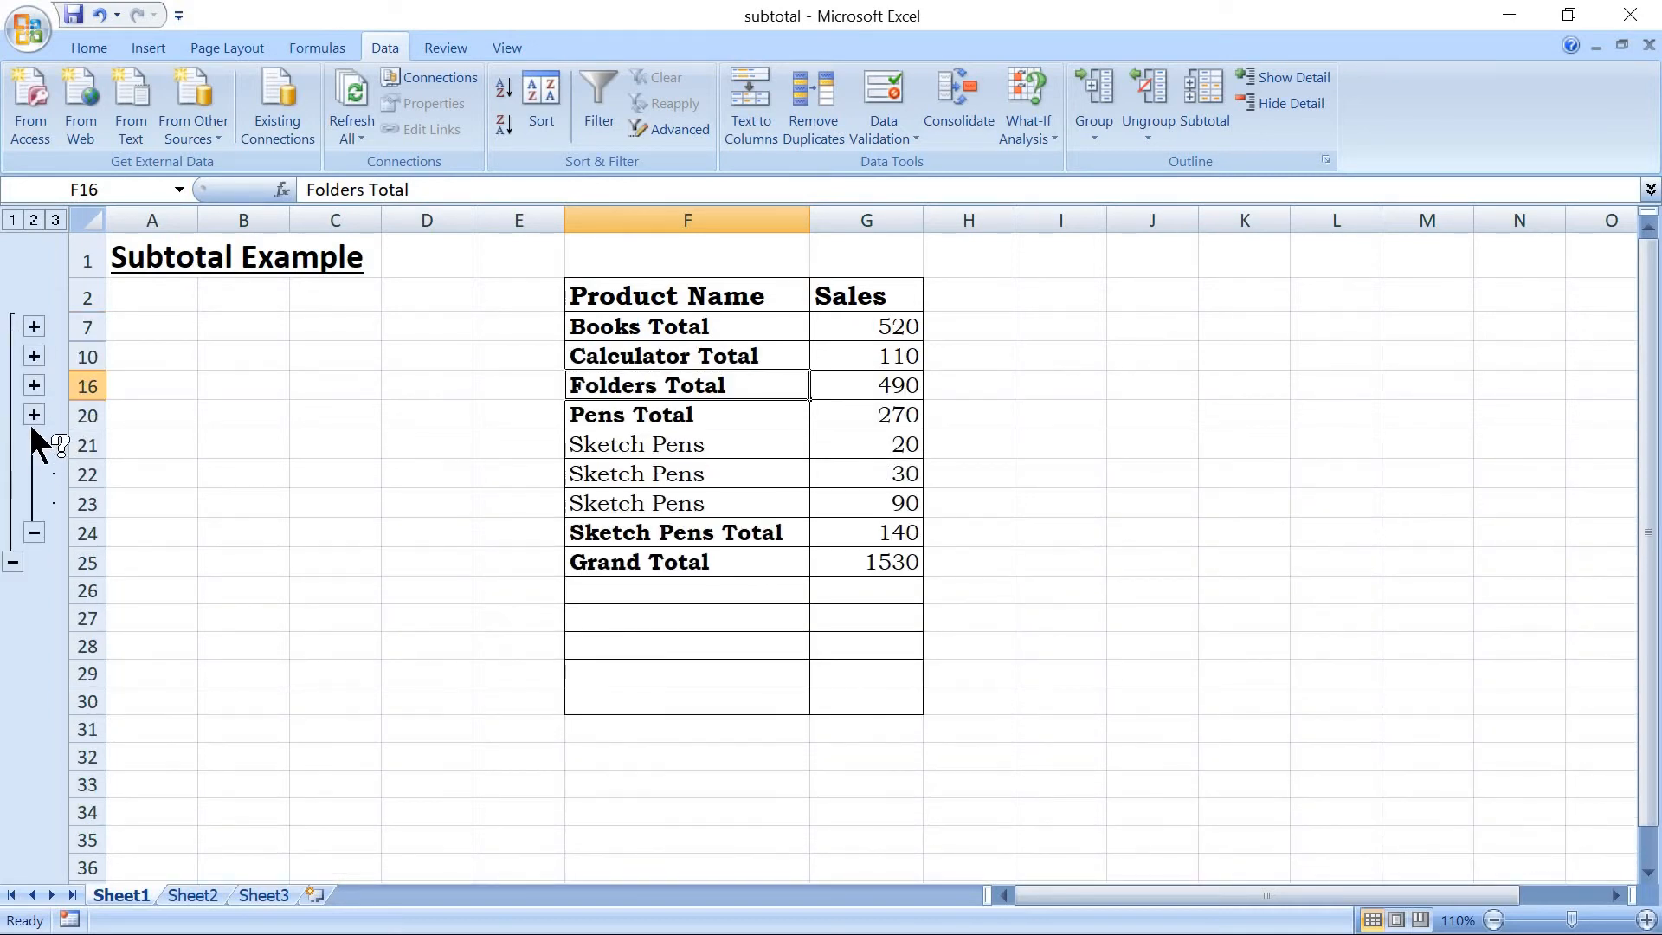
left_click(34, 415)
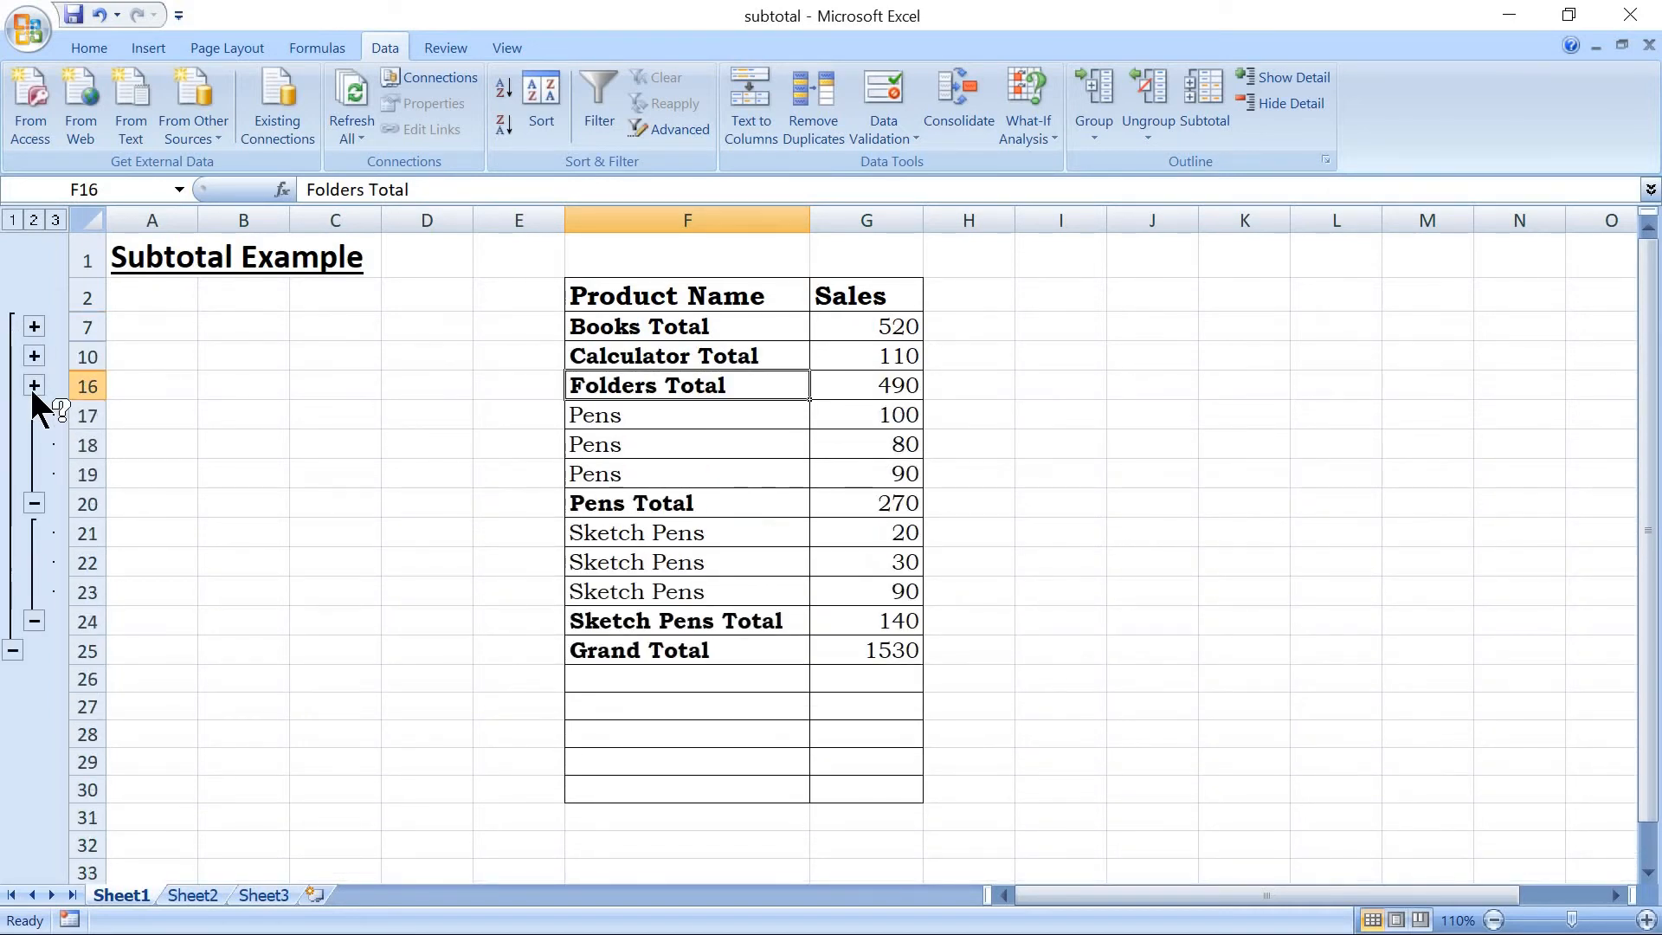
left_click(34, 386)
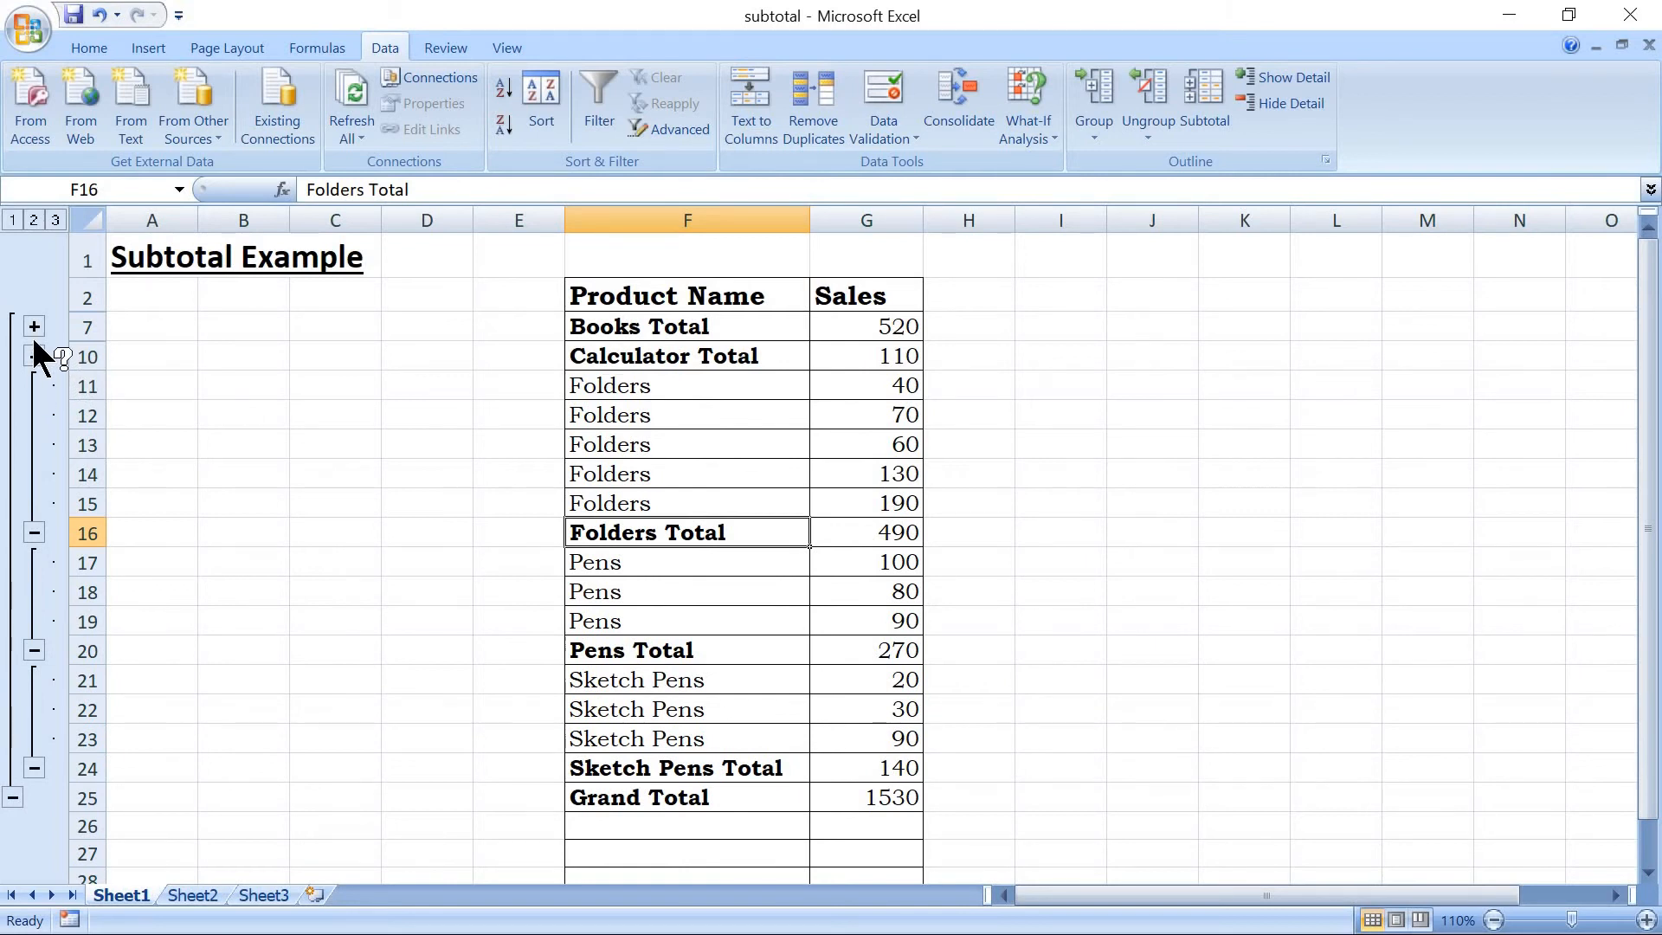
left_click(34, 349)
left_click(34, 327)
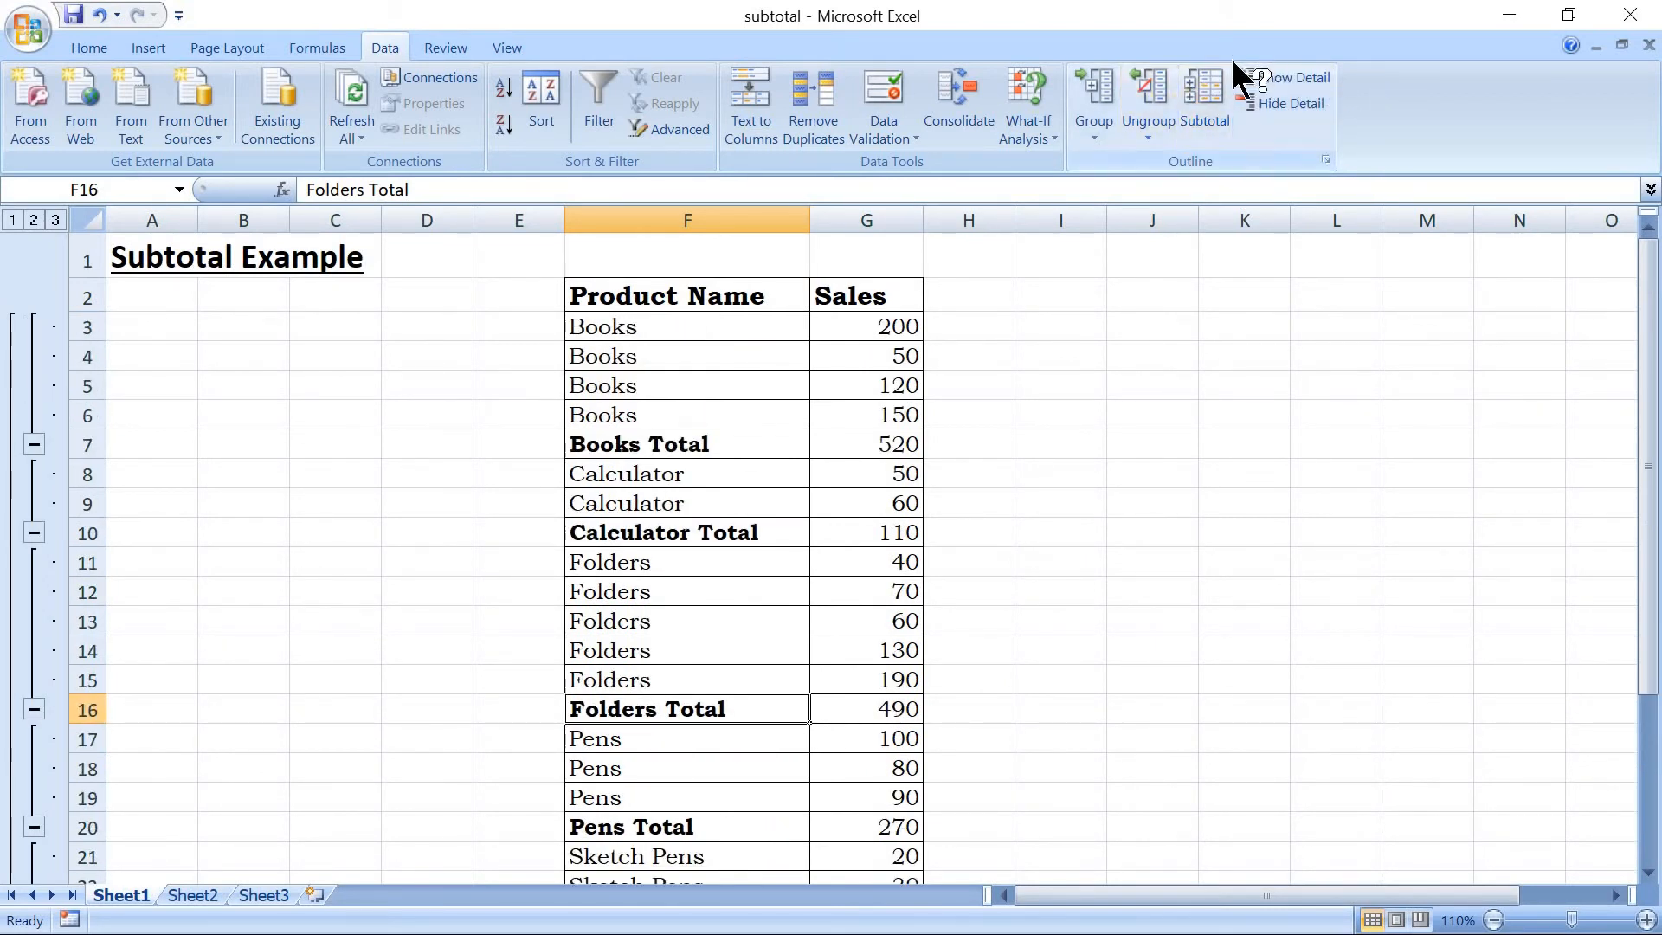
Step: Hide the detail rows of the Folders, Books and Pens groups from their total rows
left_click(1281, 104)
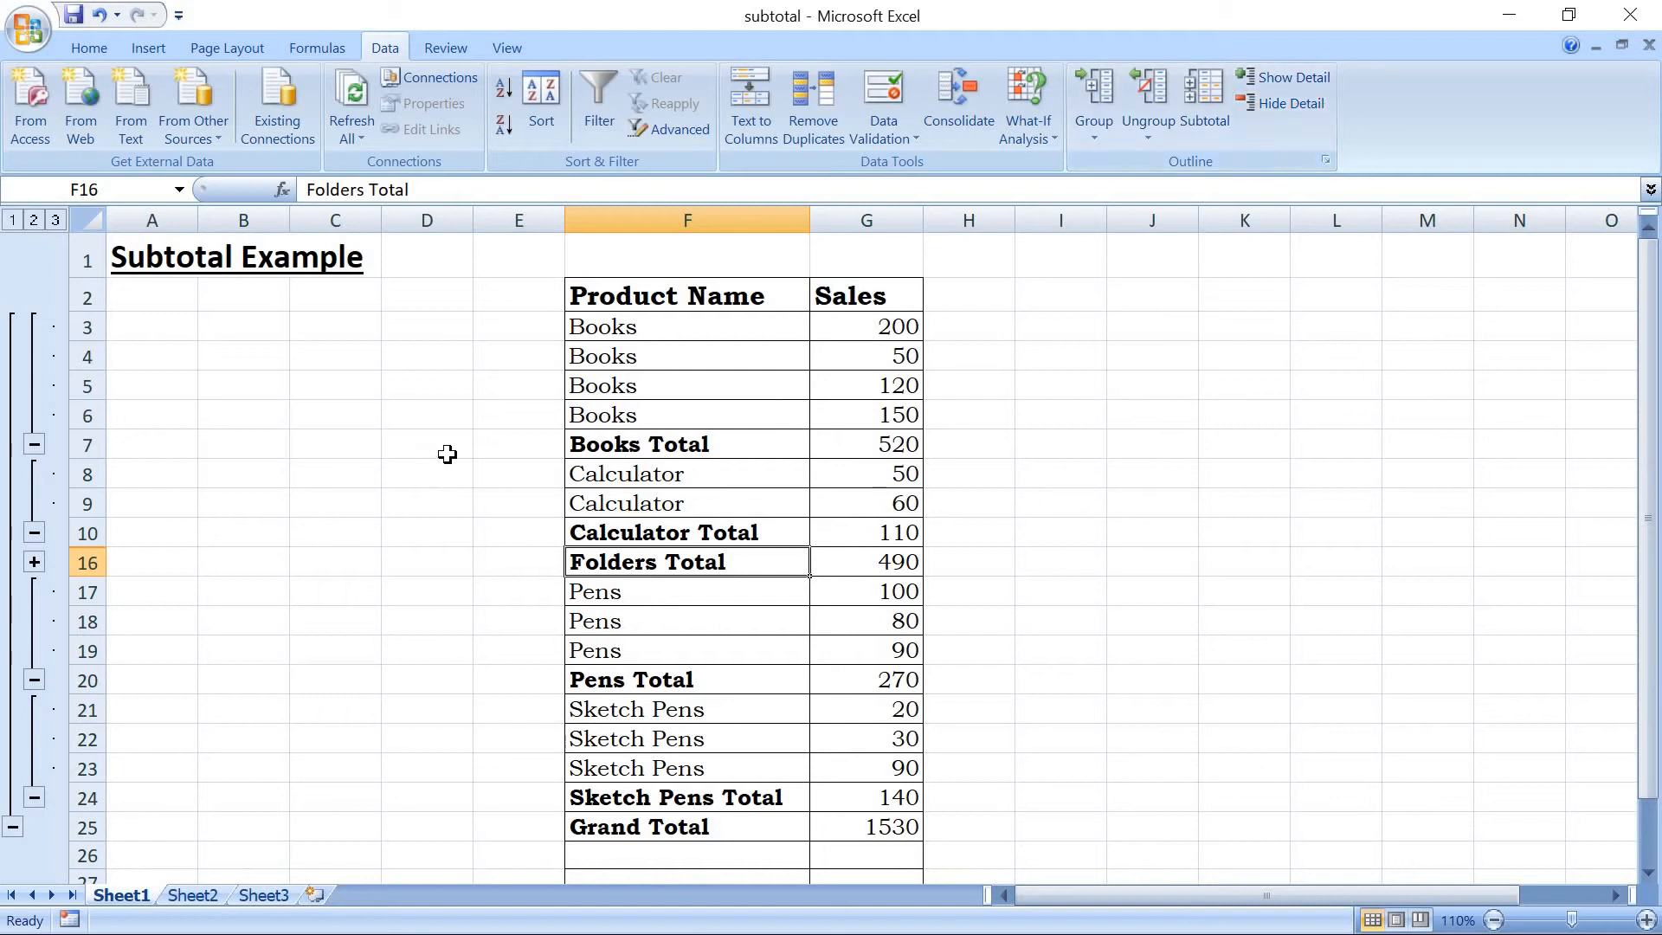
left_click(490, 448)
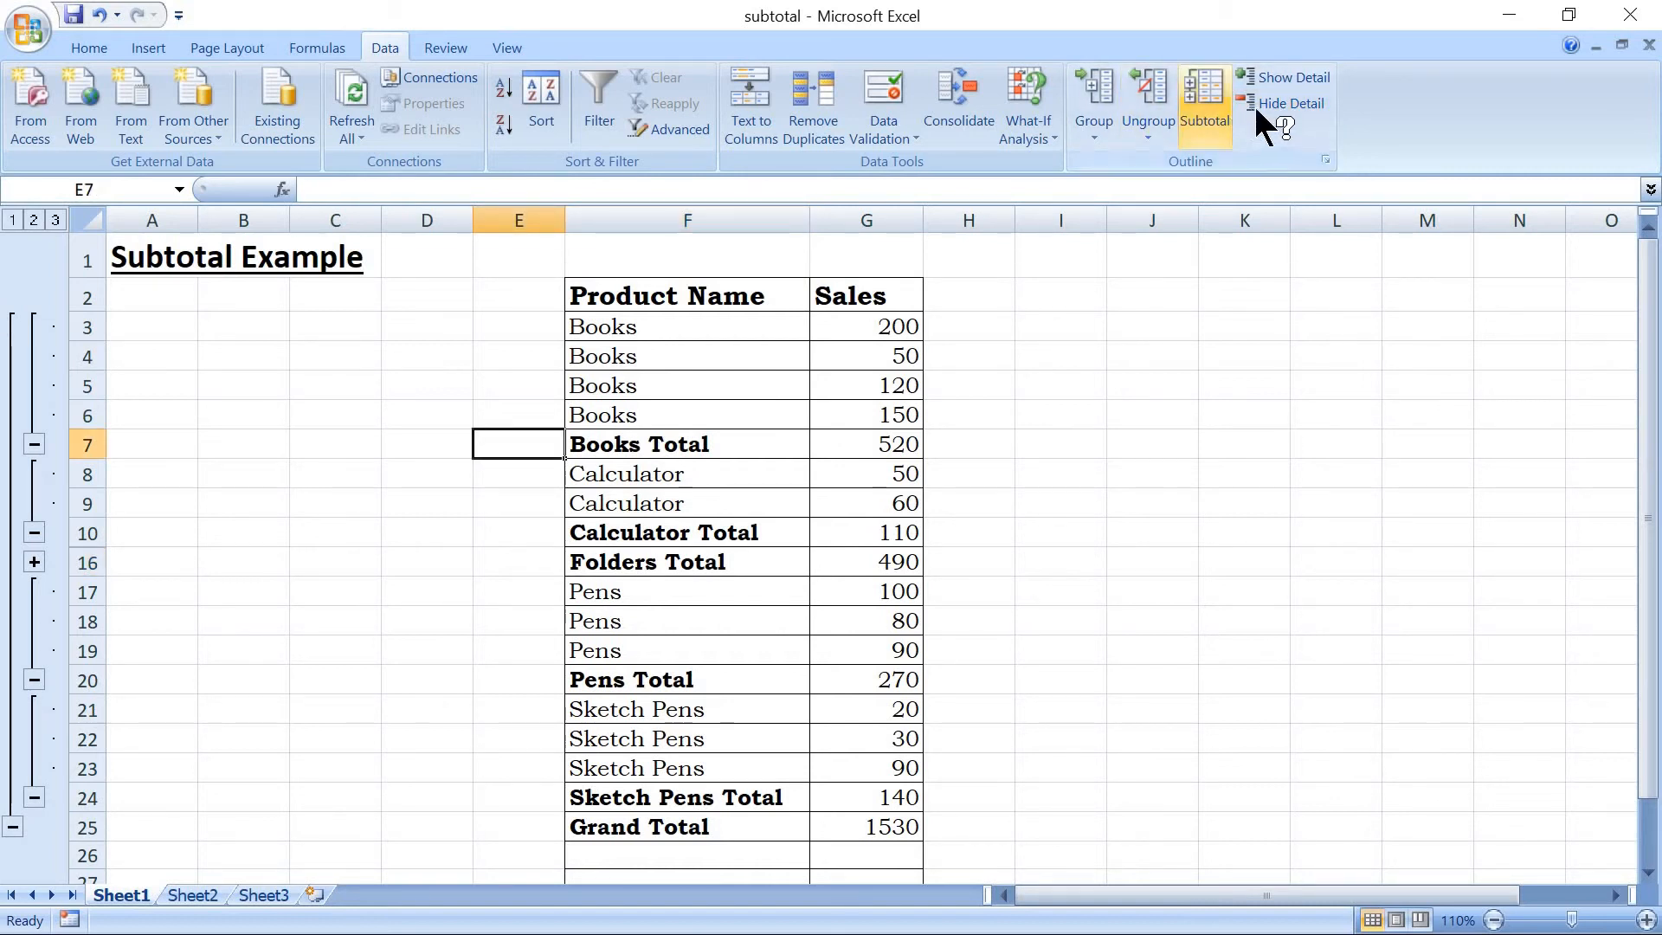
left_click(1260, 97)
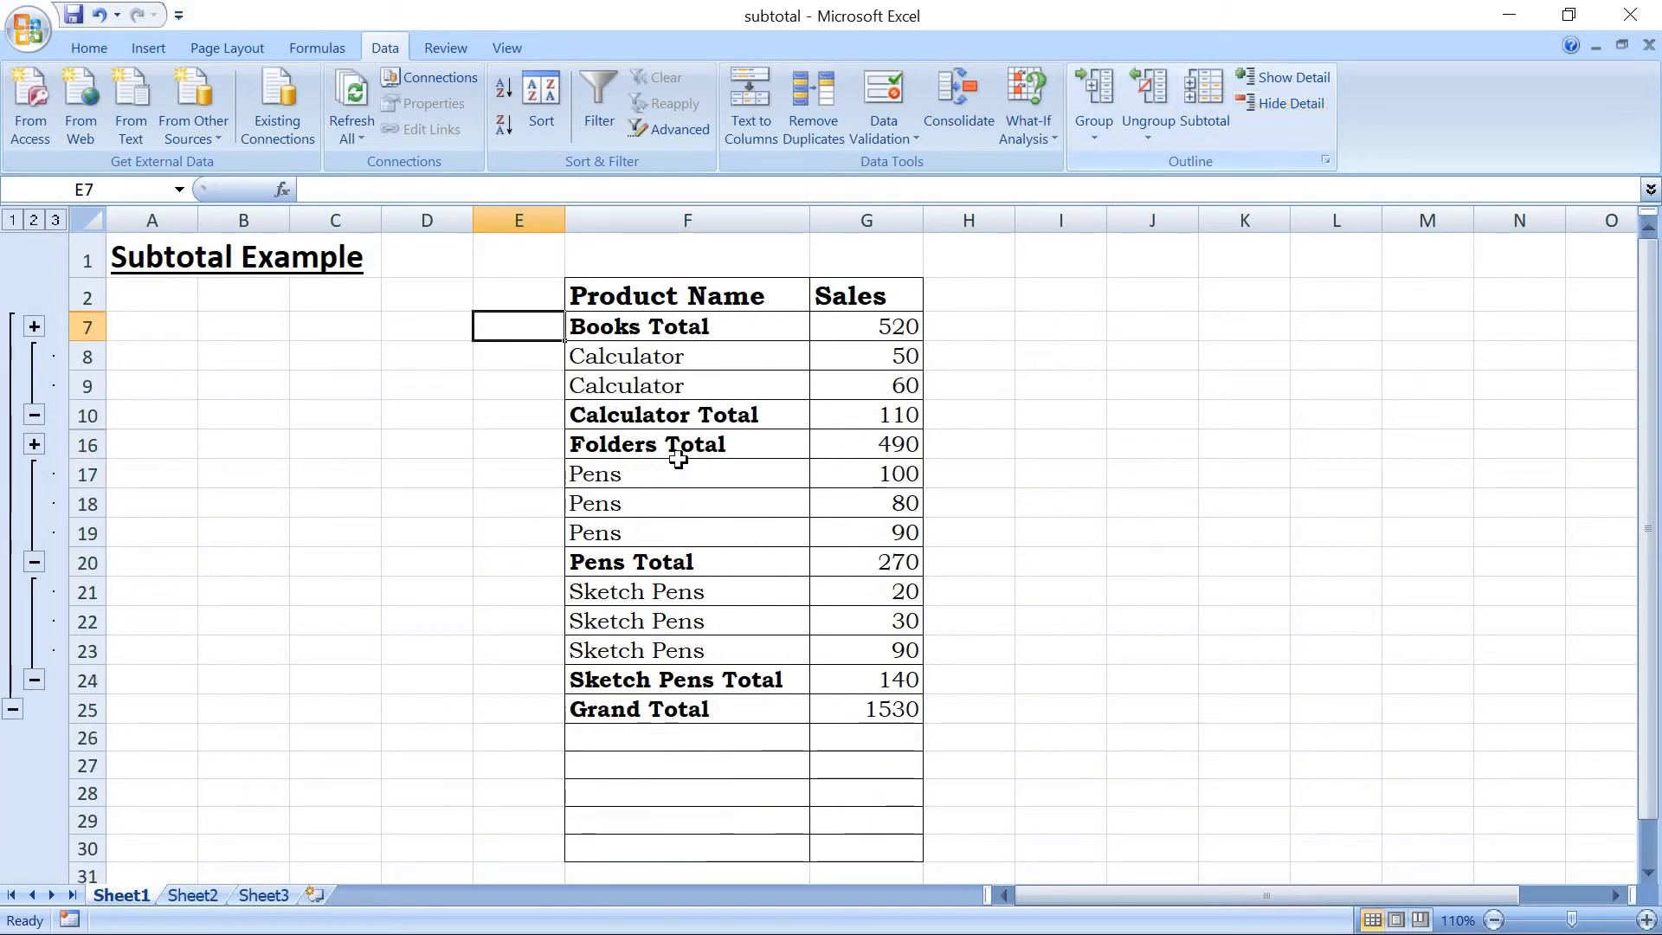
left_click(545, 563)
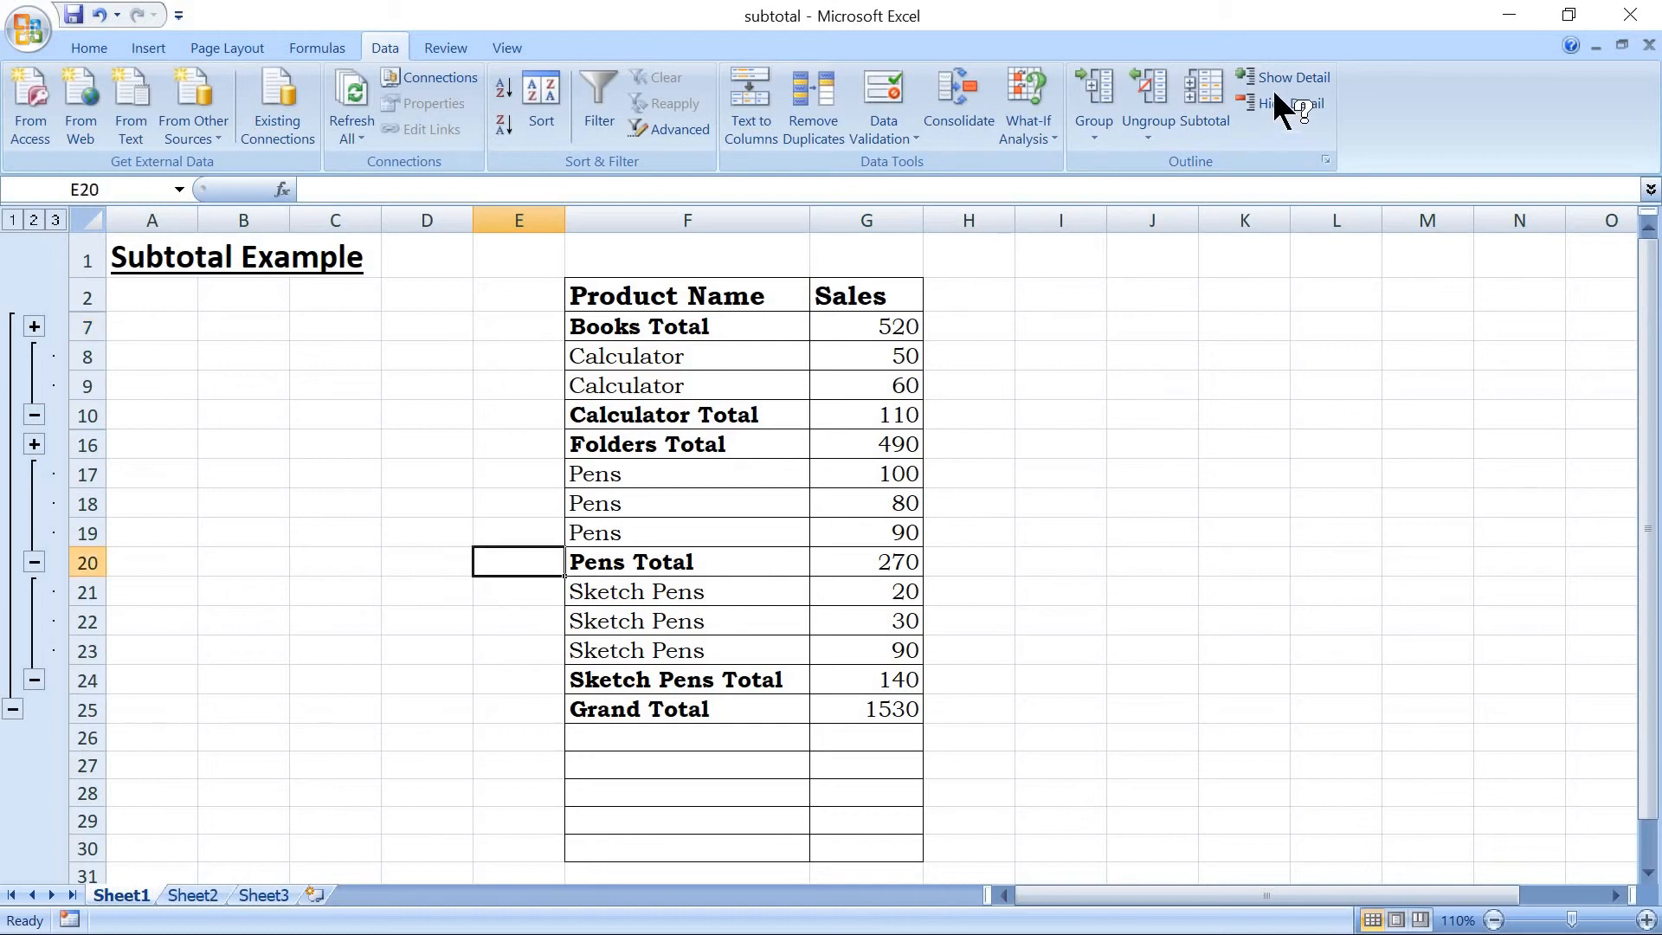
left_click(1275, 99)
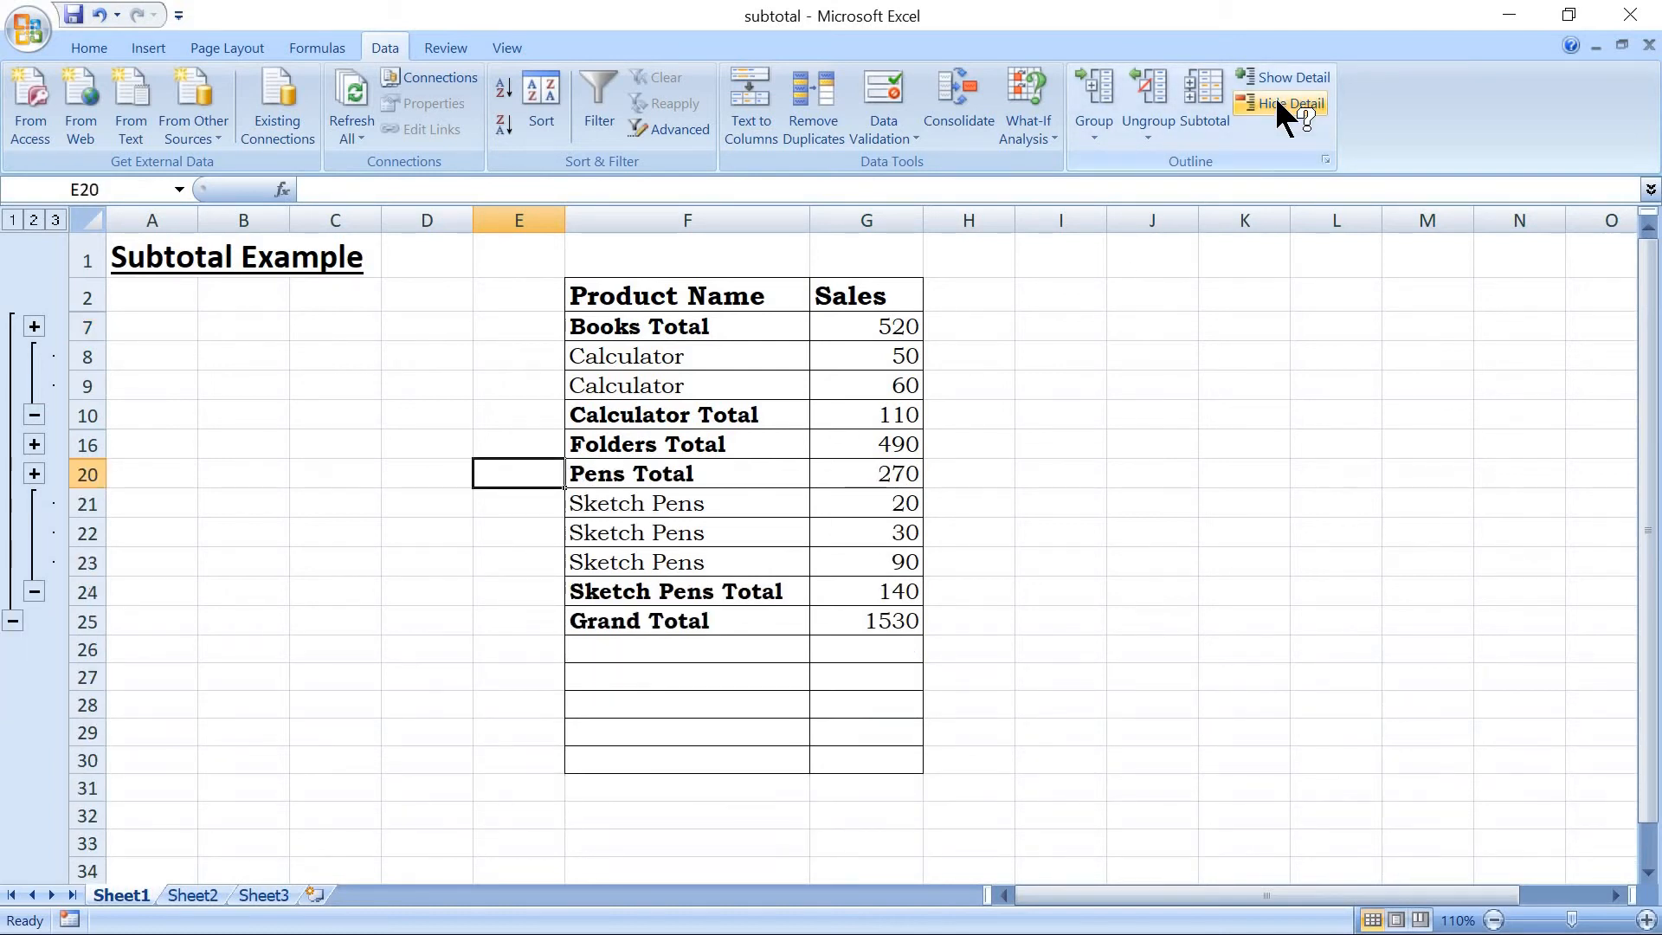
Step: Show the detail rows of the Pens, Books and Folders groups from their total rows
left_click(1277, 80)
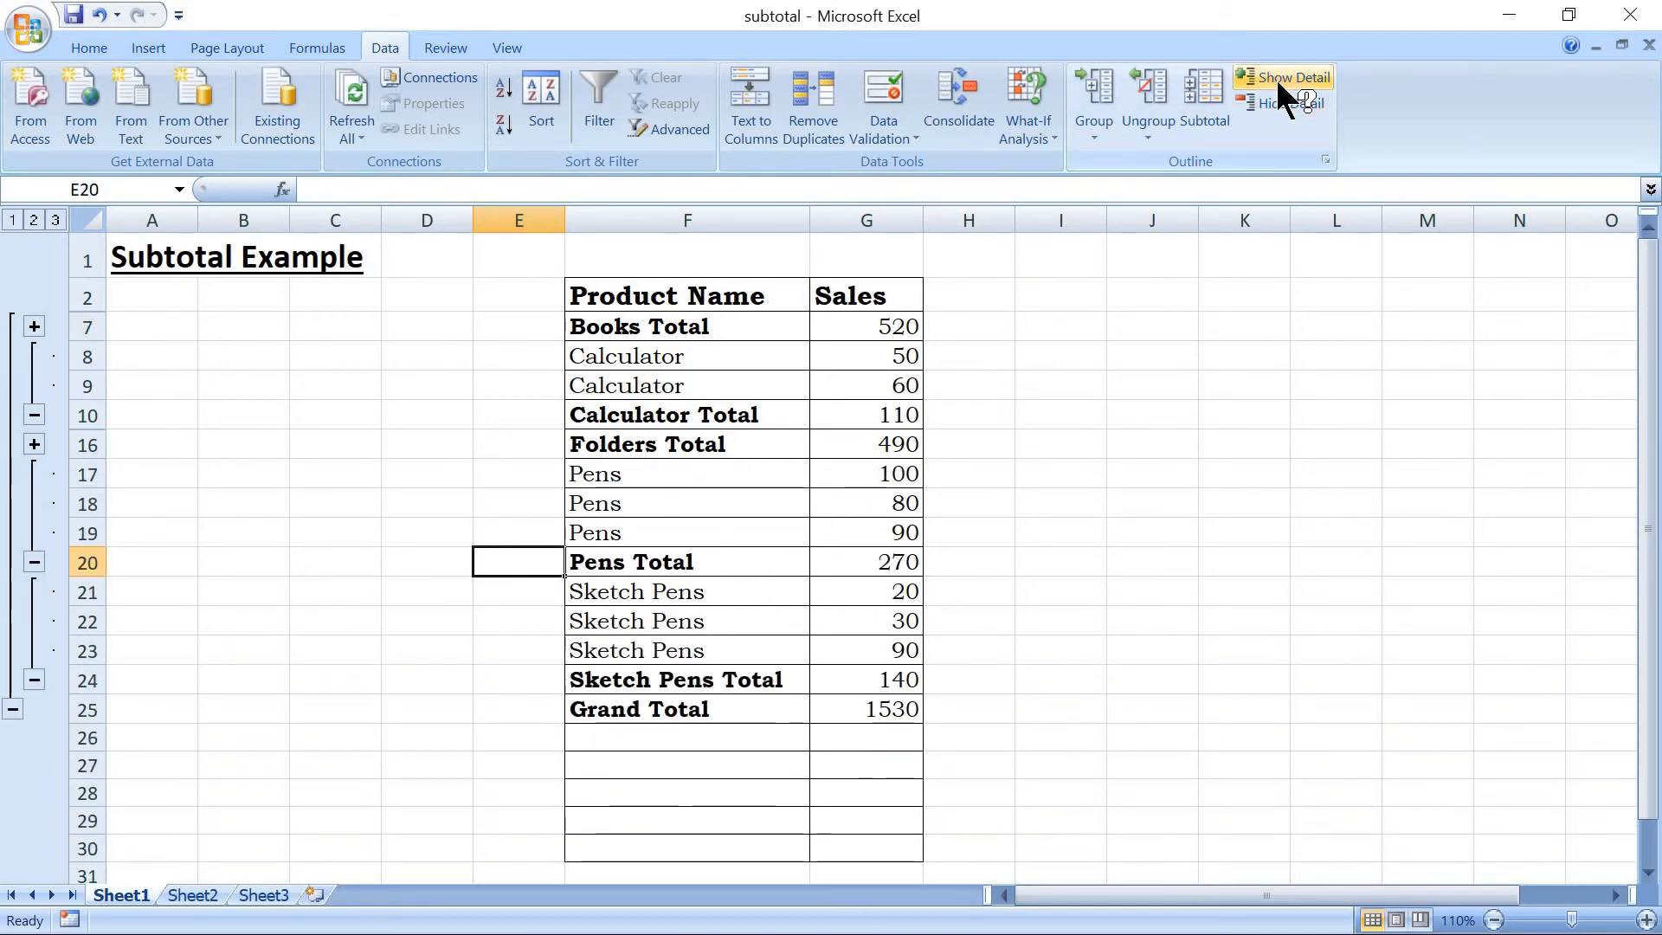
left_click(535, 319)
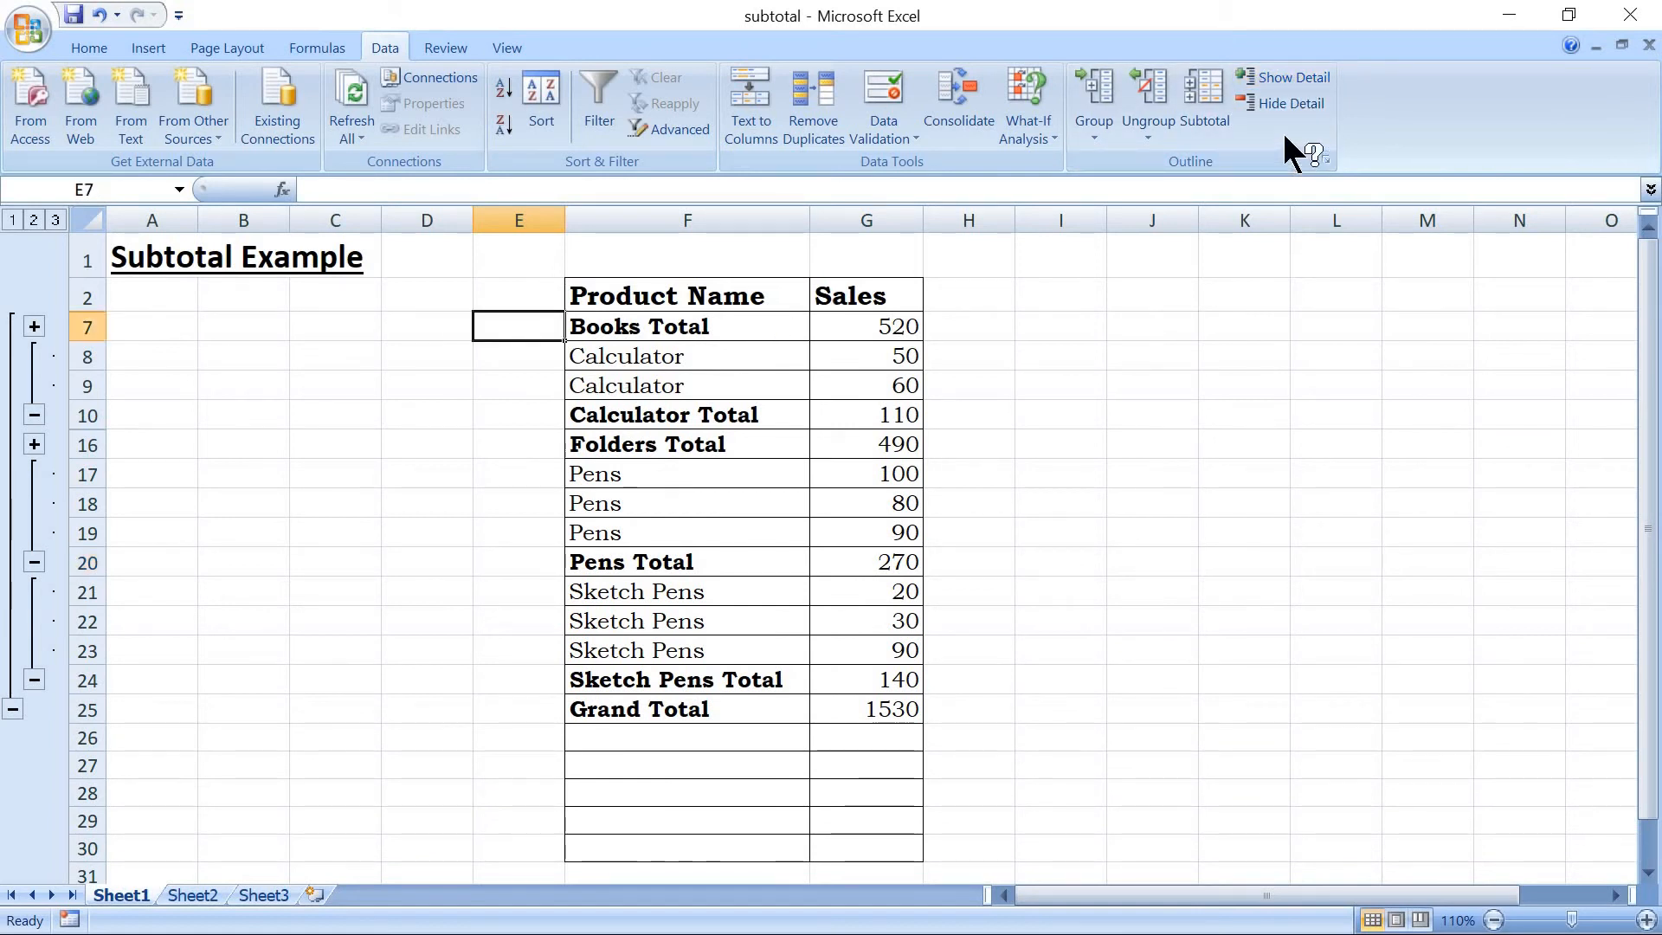
left_click(1256, 73)
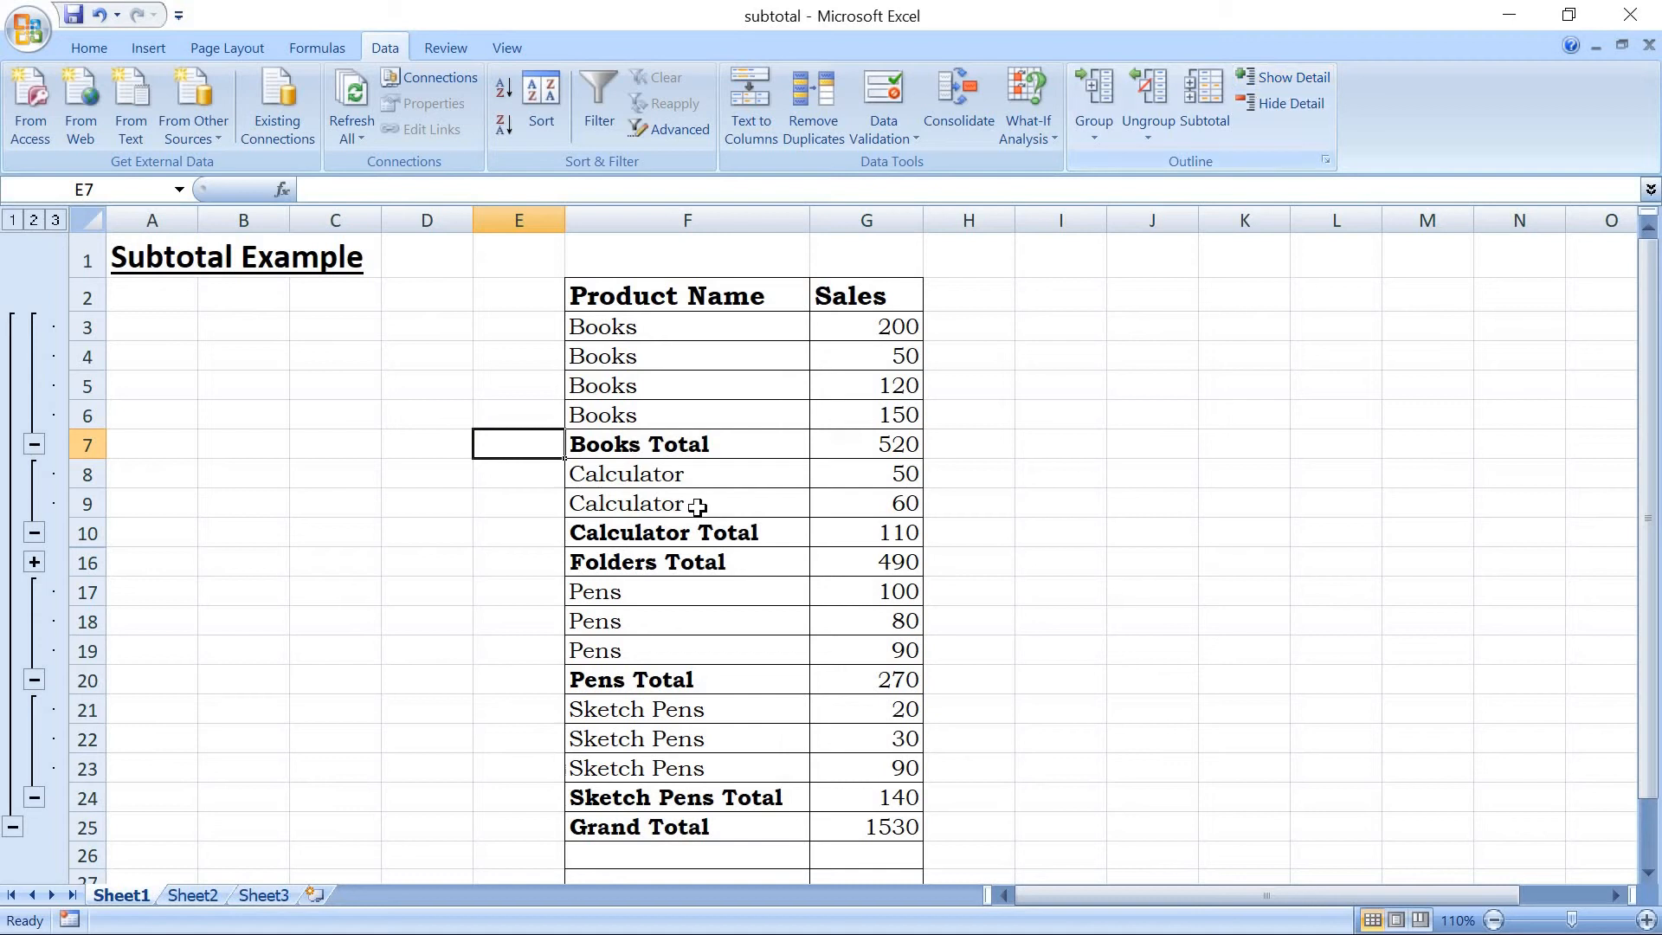
left_click(535, 556)
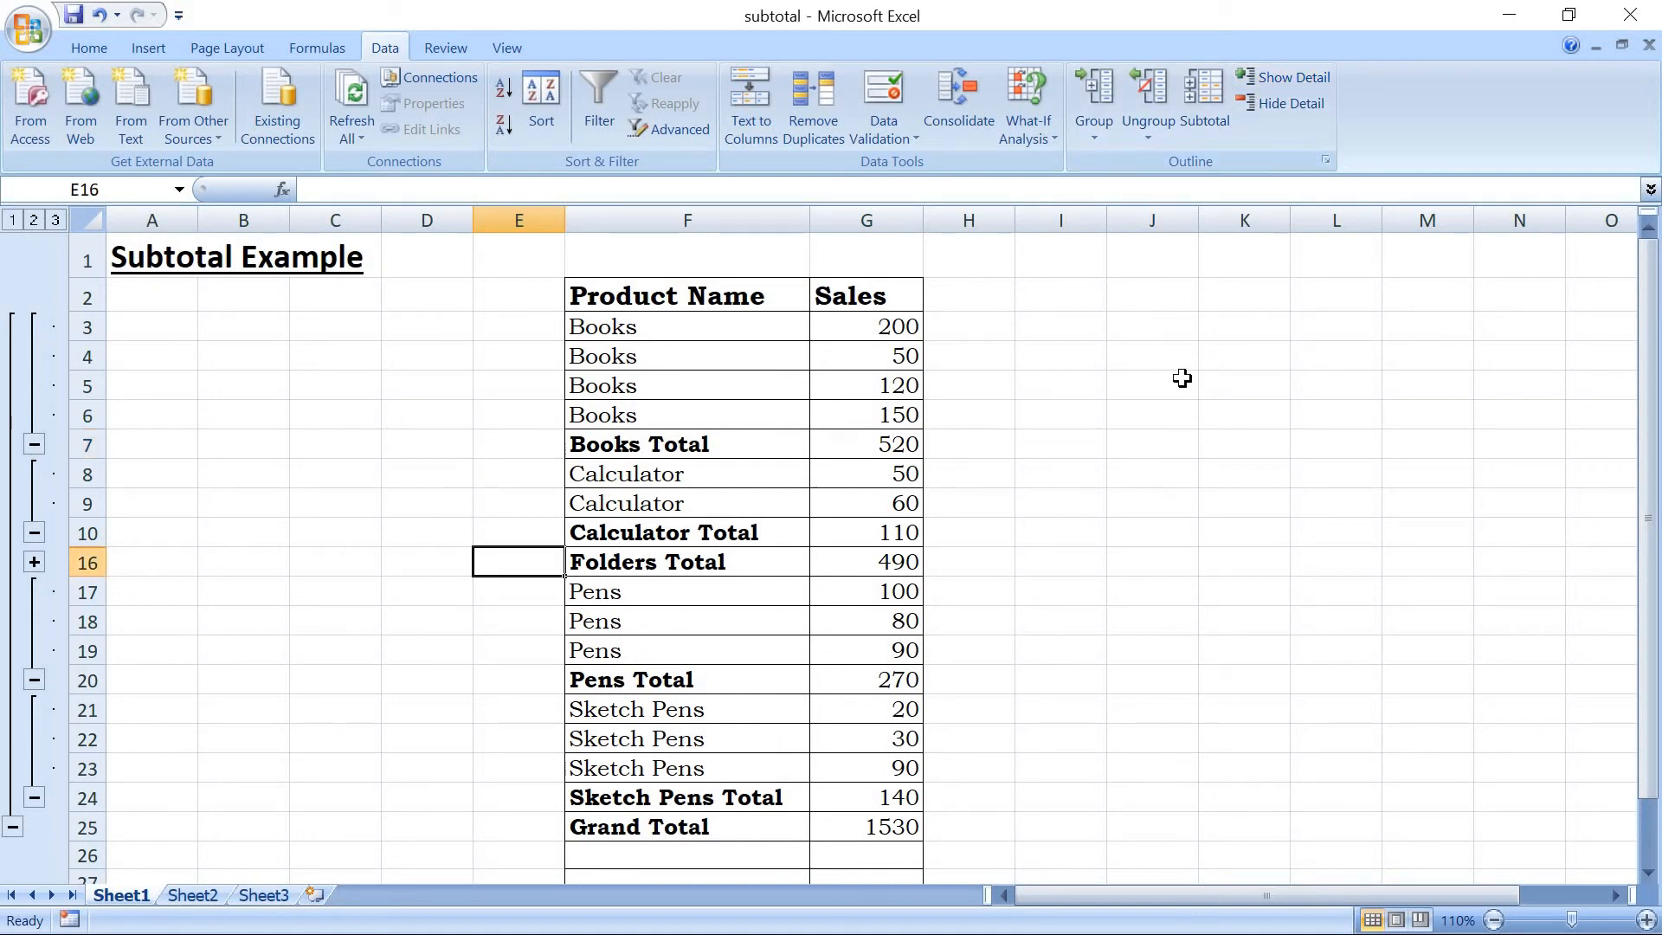
left_click(1275, 76)
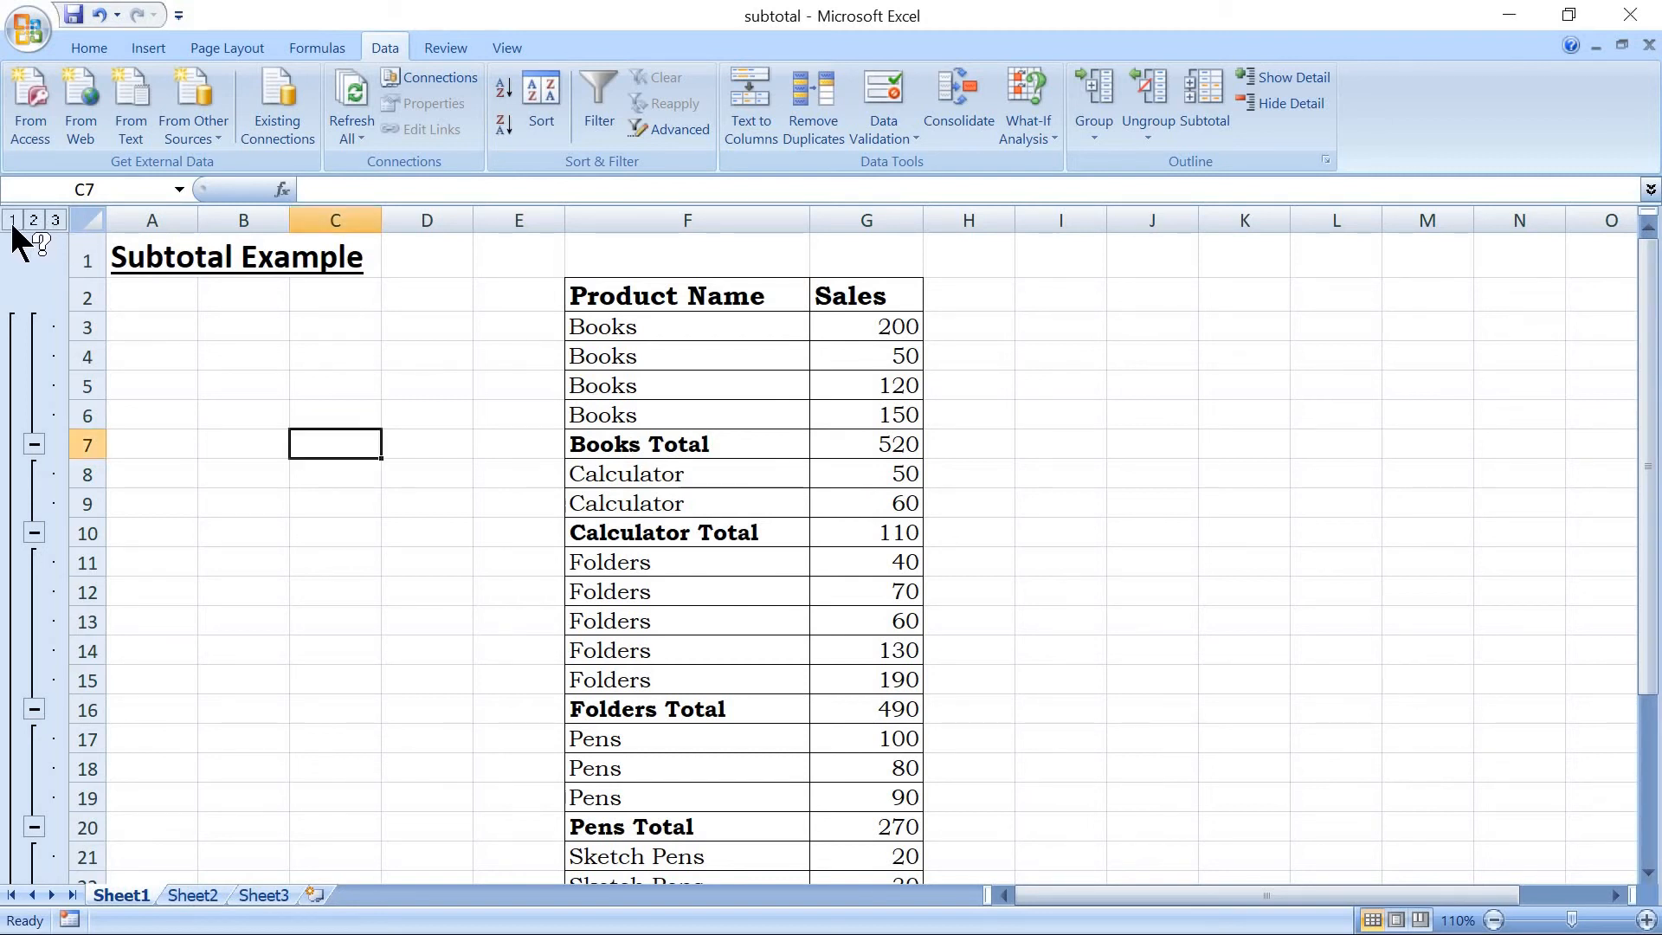
Step: Switch the outline to level 1, level 2 and level 3 in turn to compare grand total, product totals and all rows
left_click(13, 220)
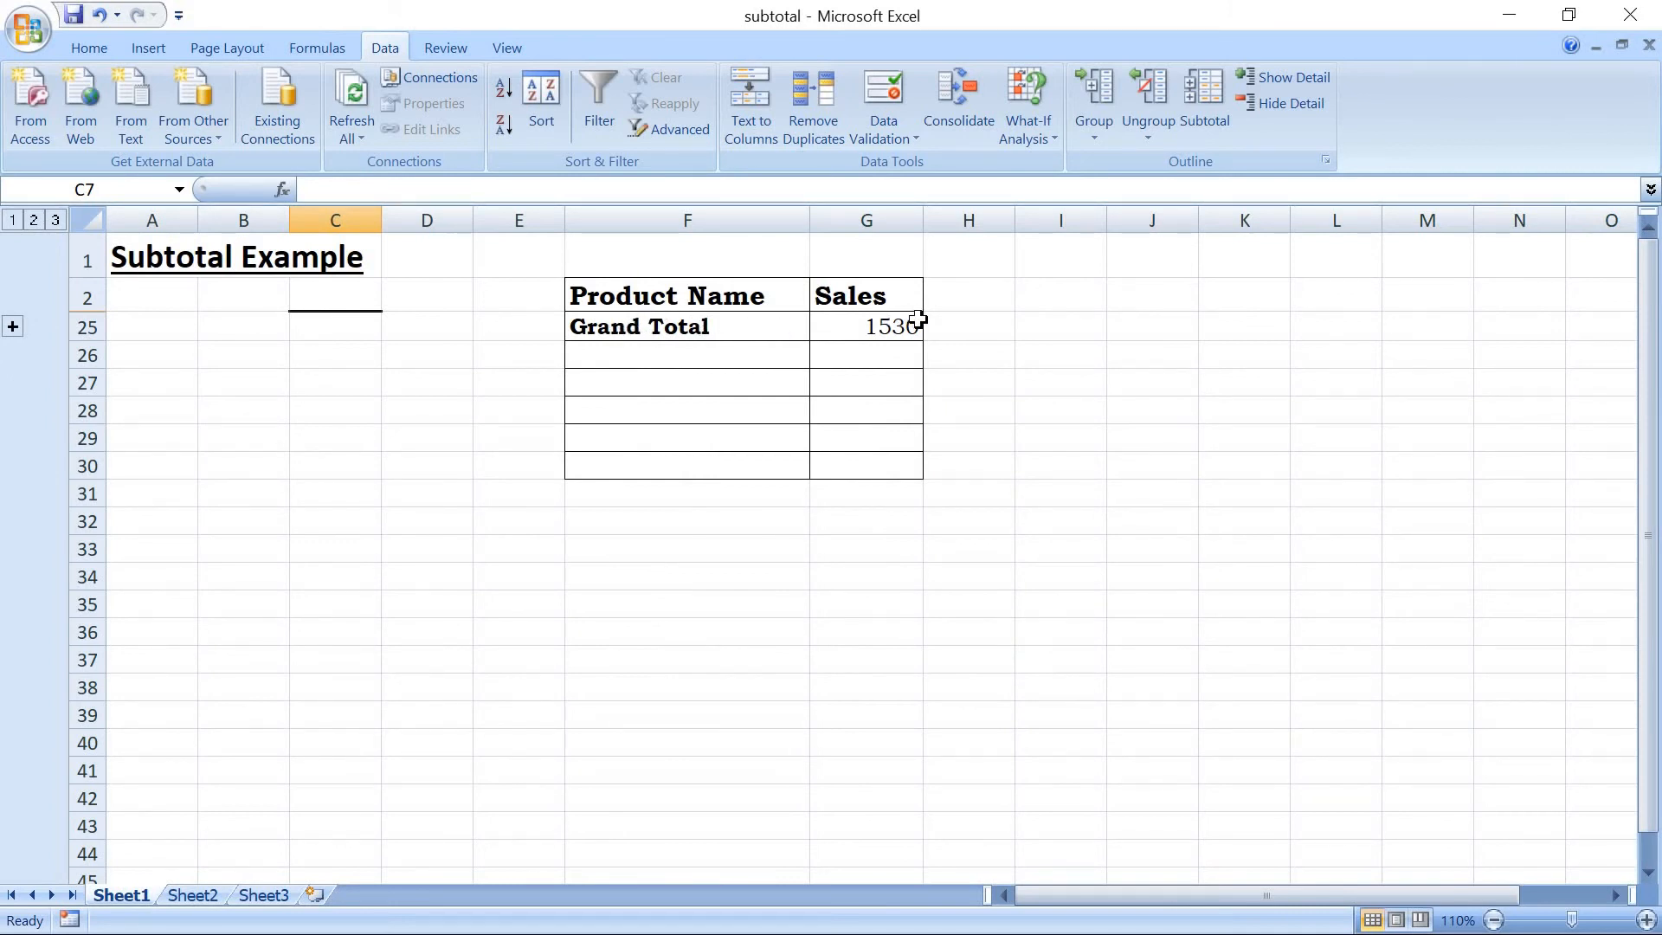
left_click(33, 221)
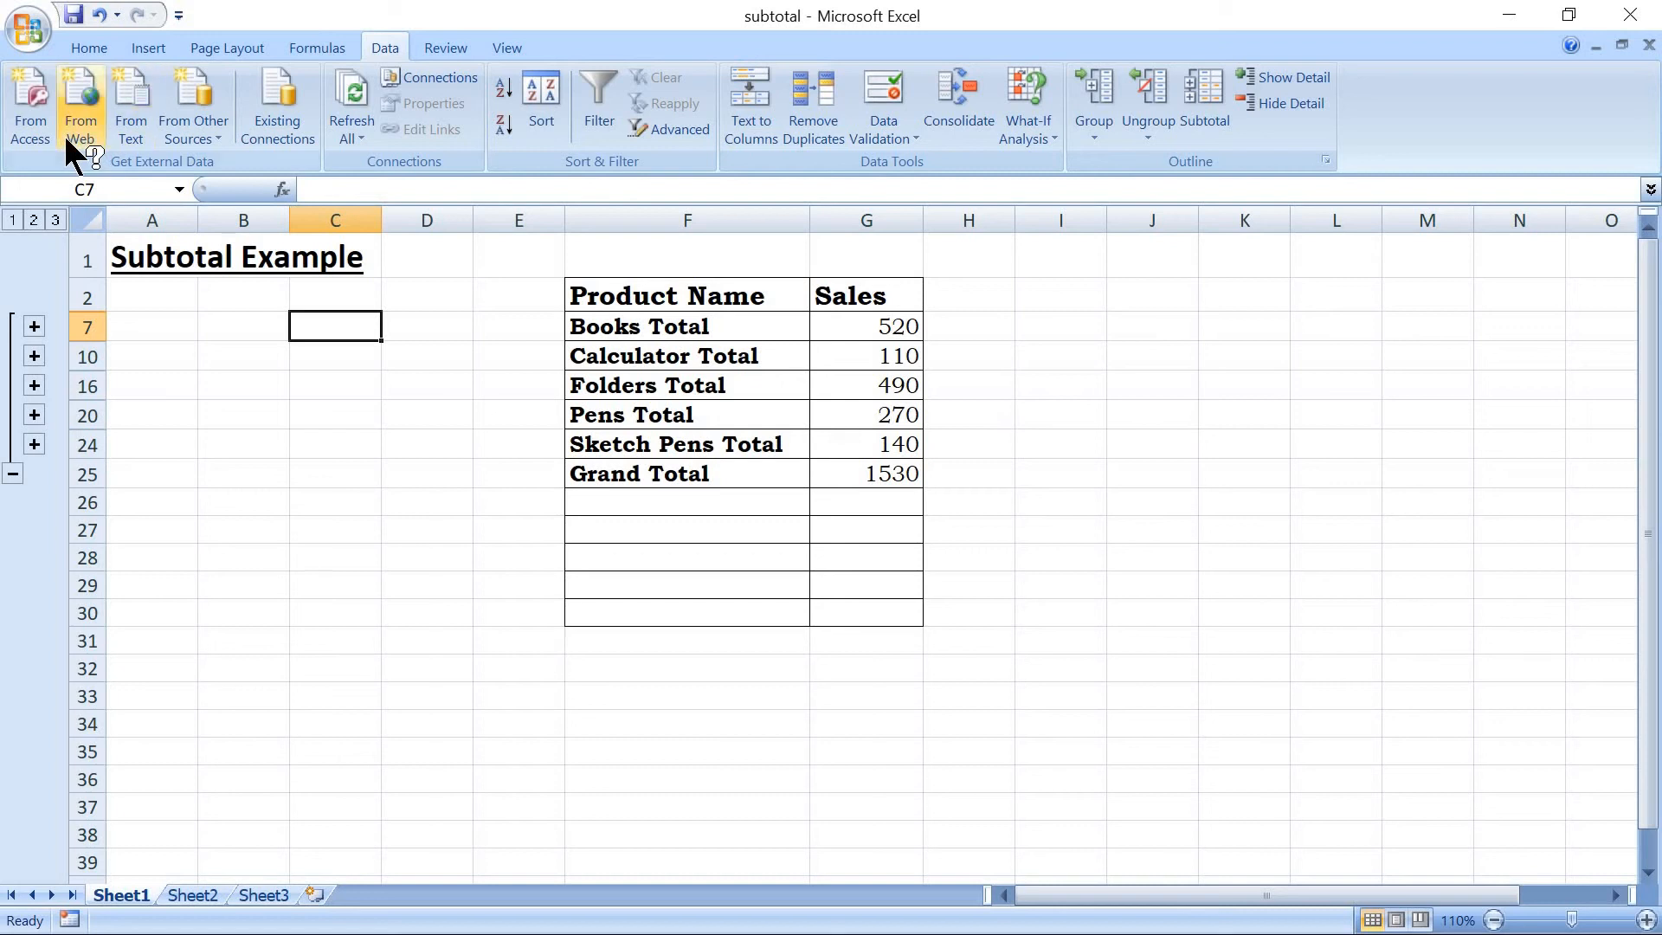
left_click(54, 219)
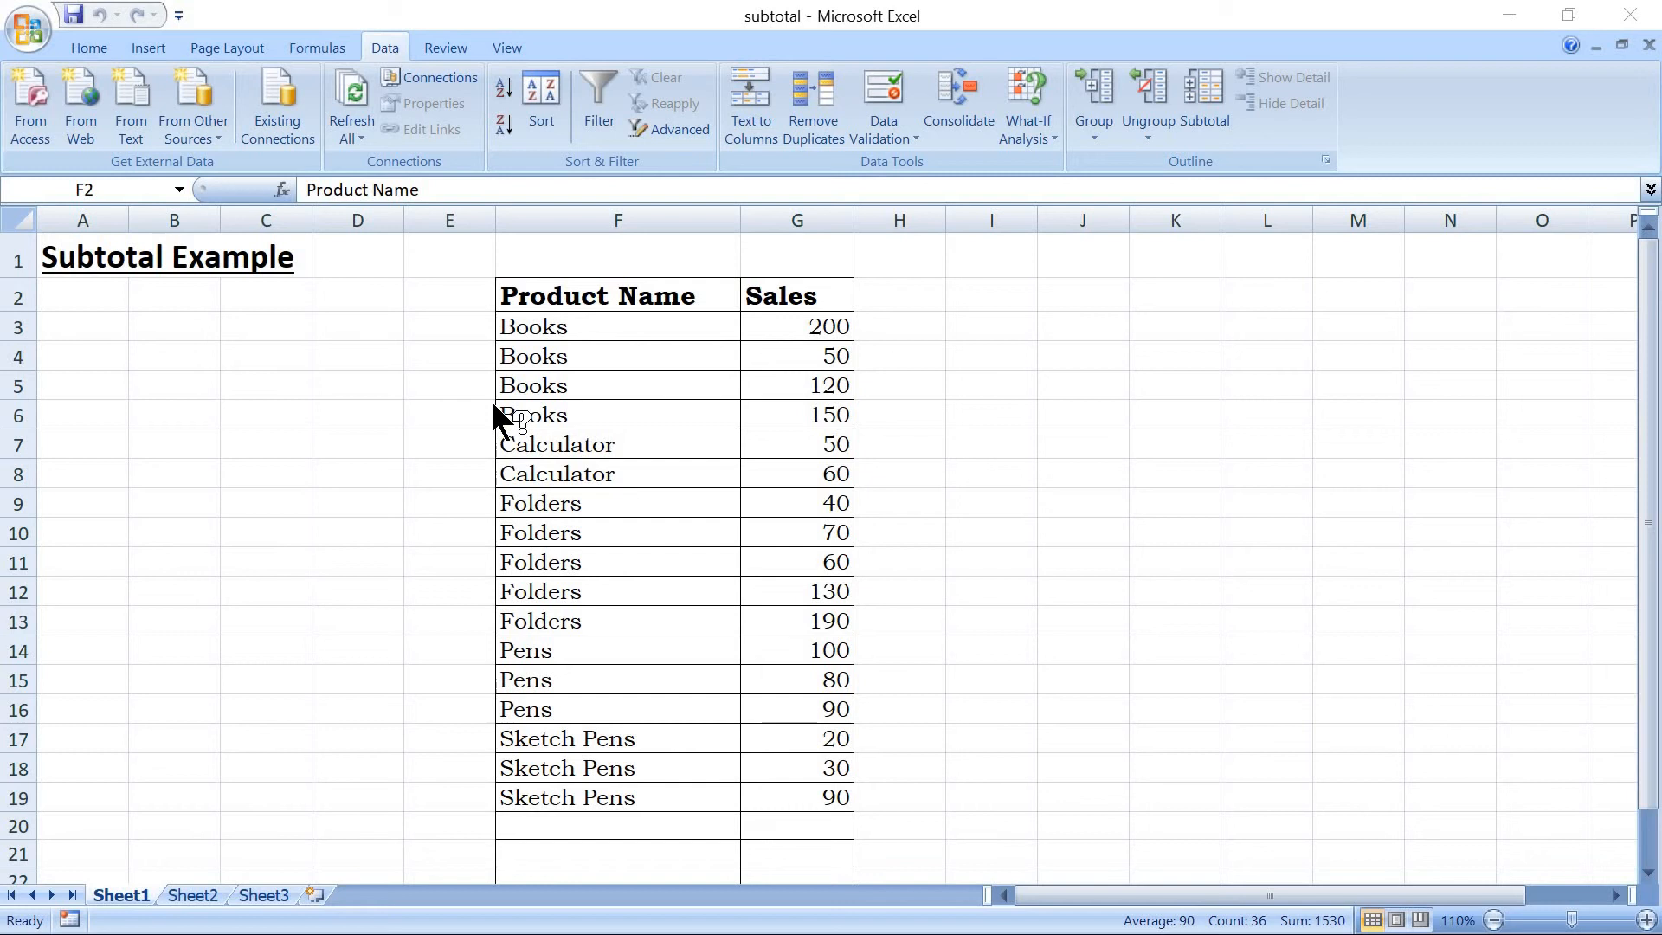
Step: Insert Count subtotals of Sales into the table F2:G19 at each change in Product Name
key("ctrl+a")
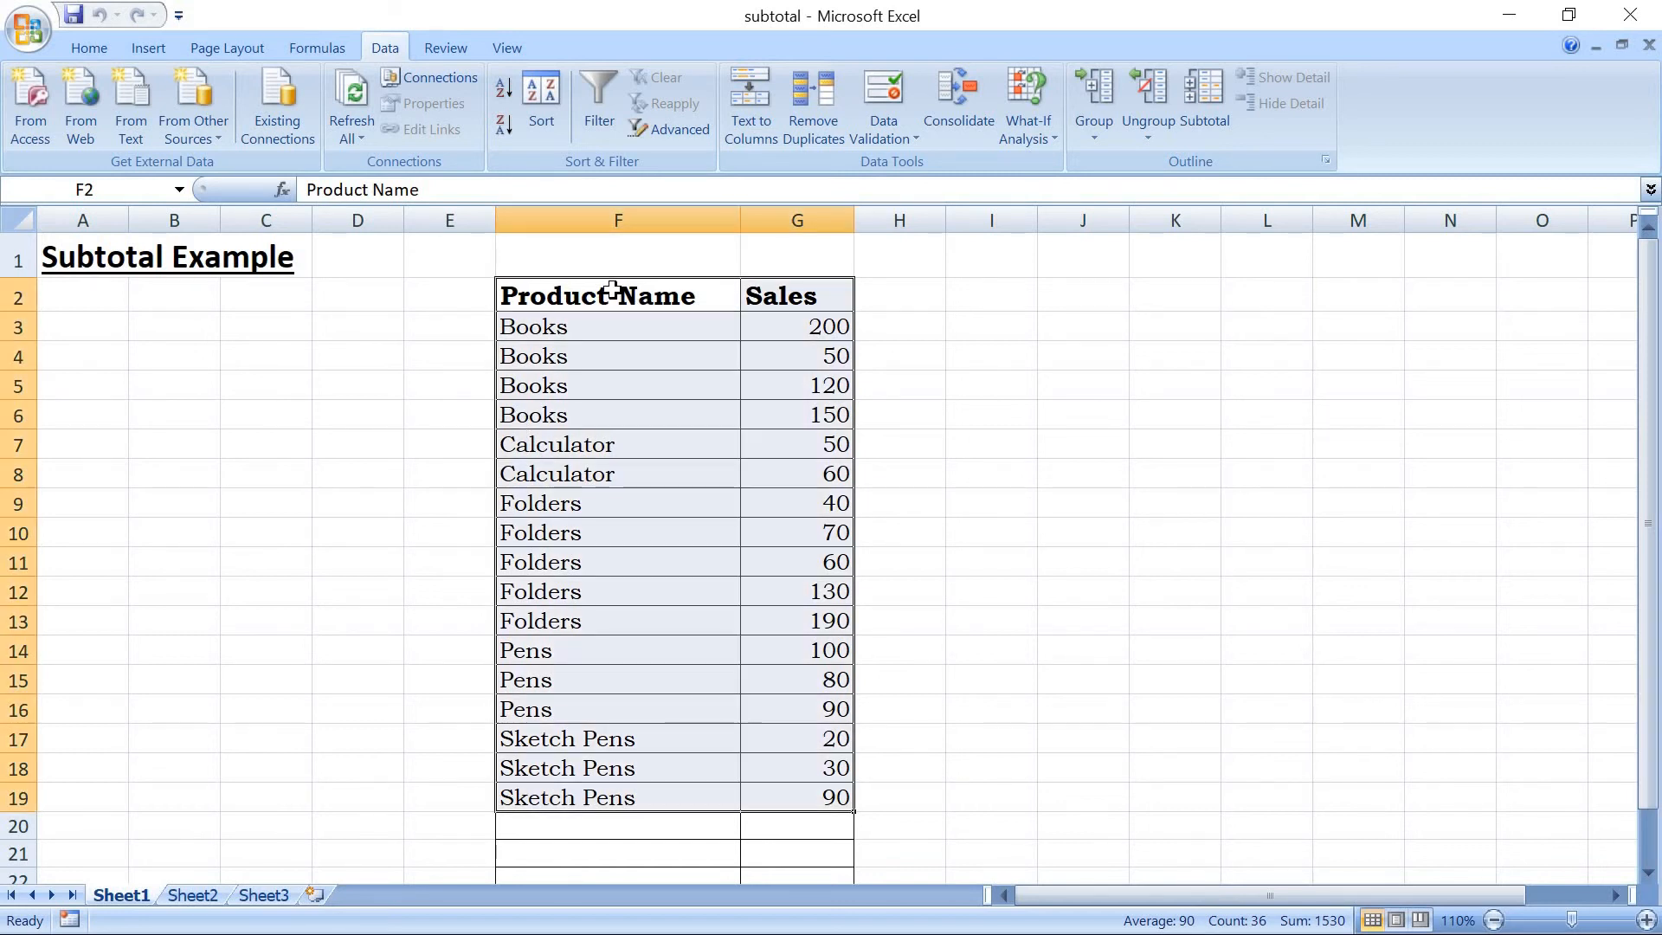
left_click(1202, 94)
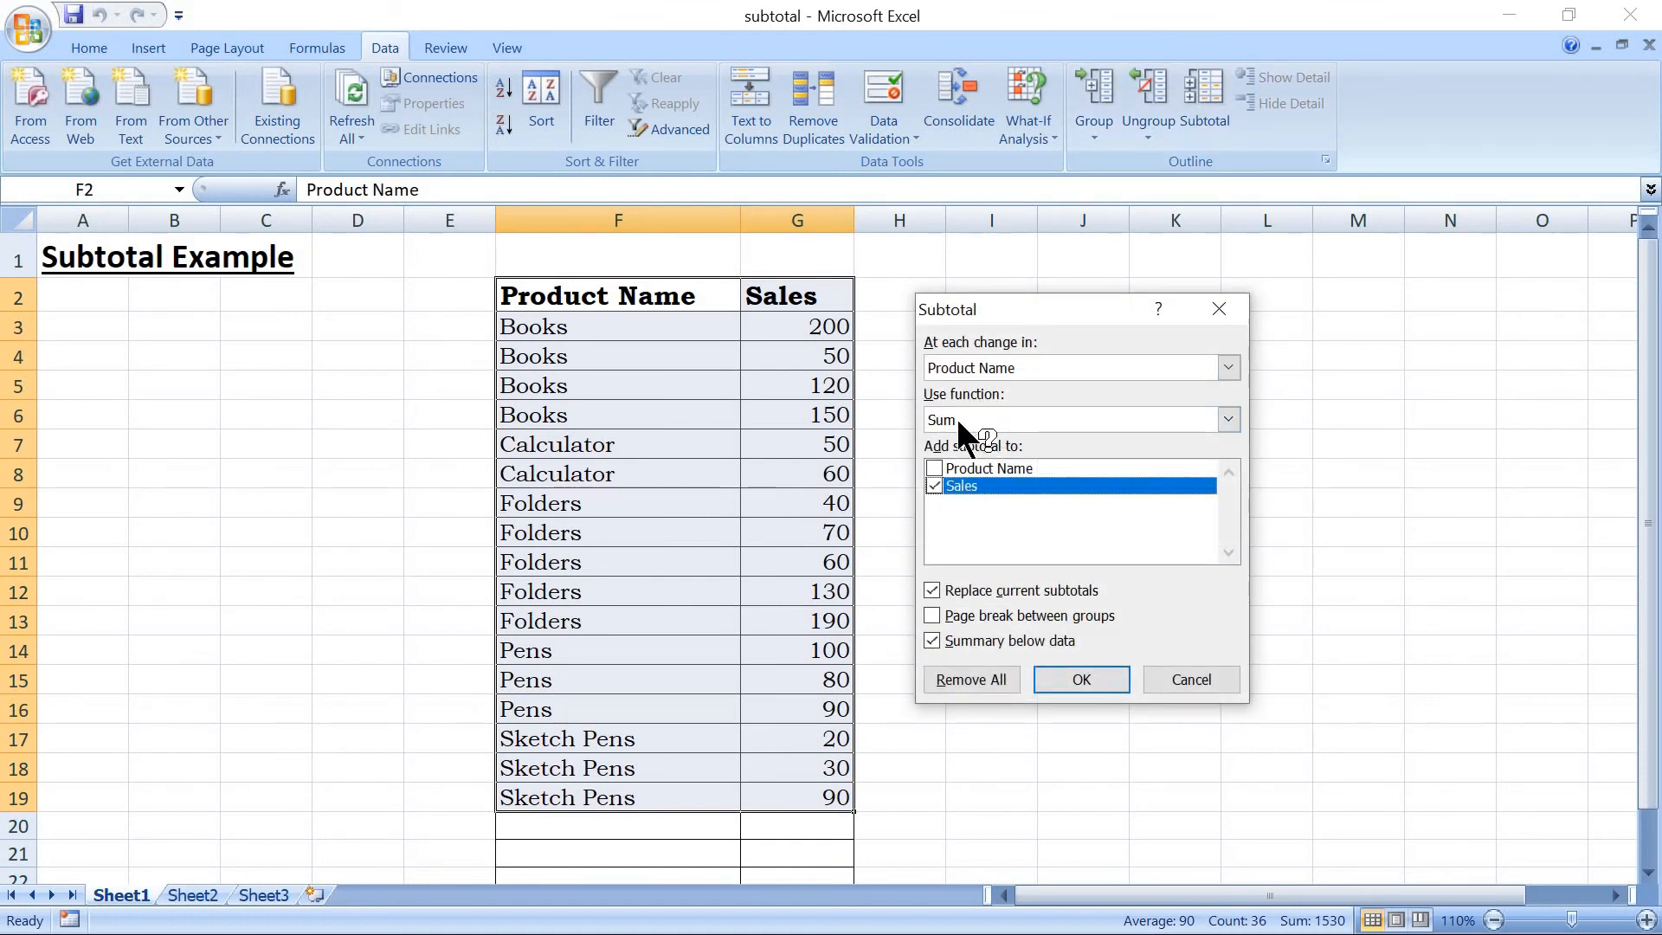
left_click(1235, 417)
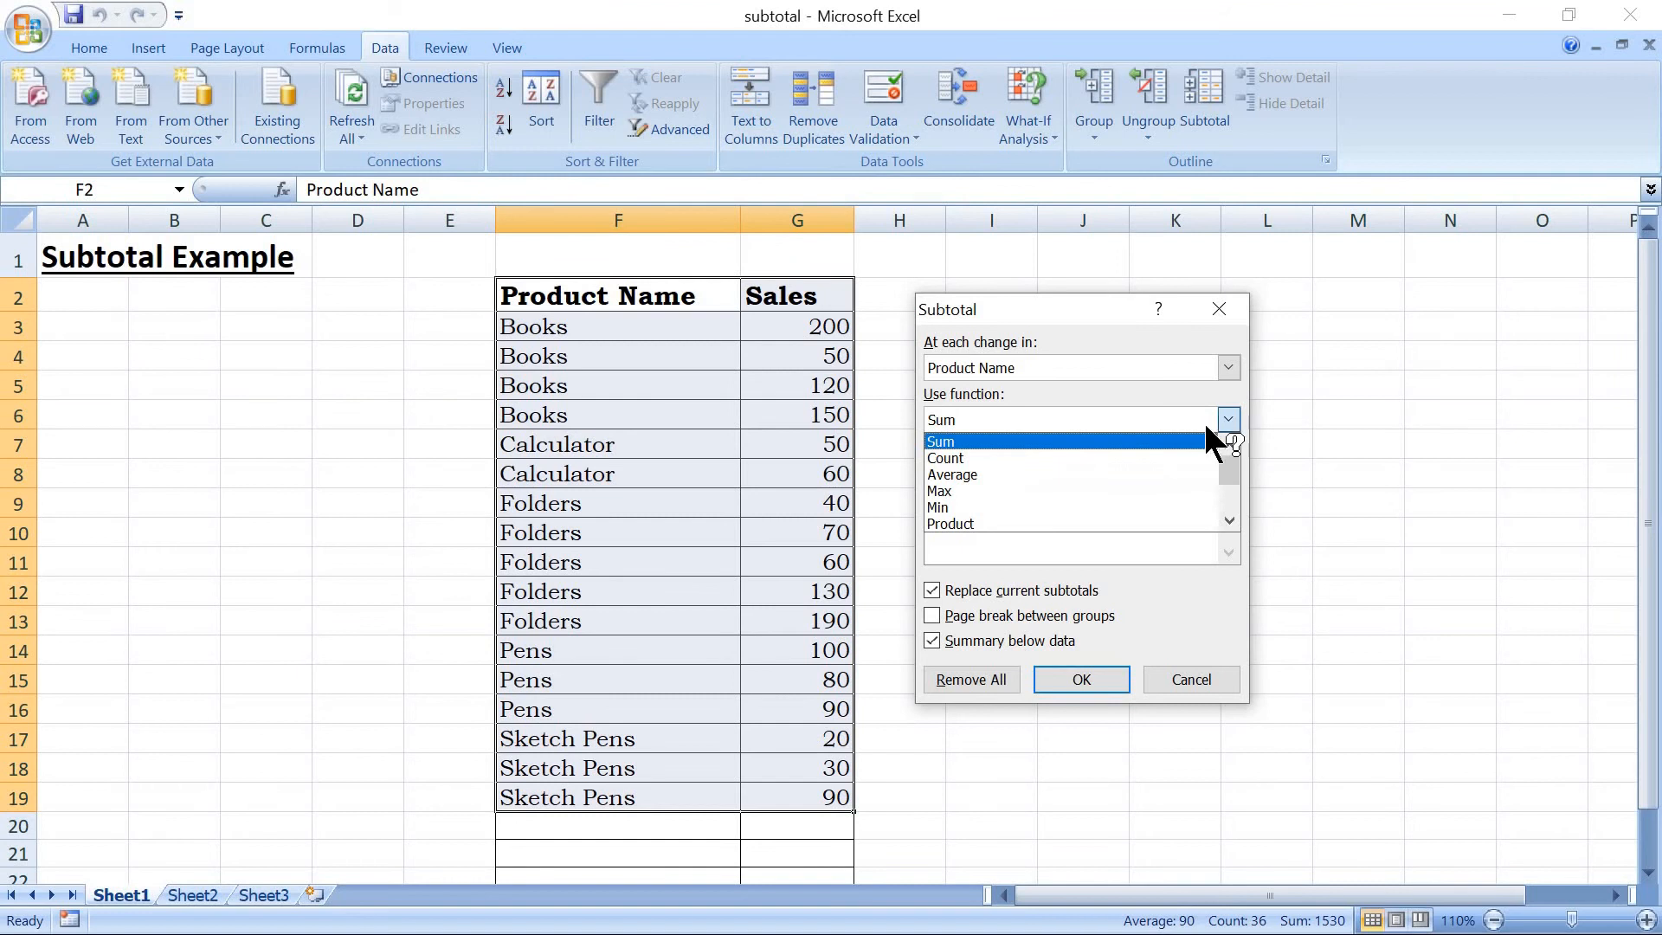
left_click(1155, 457)
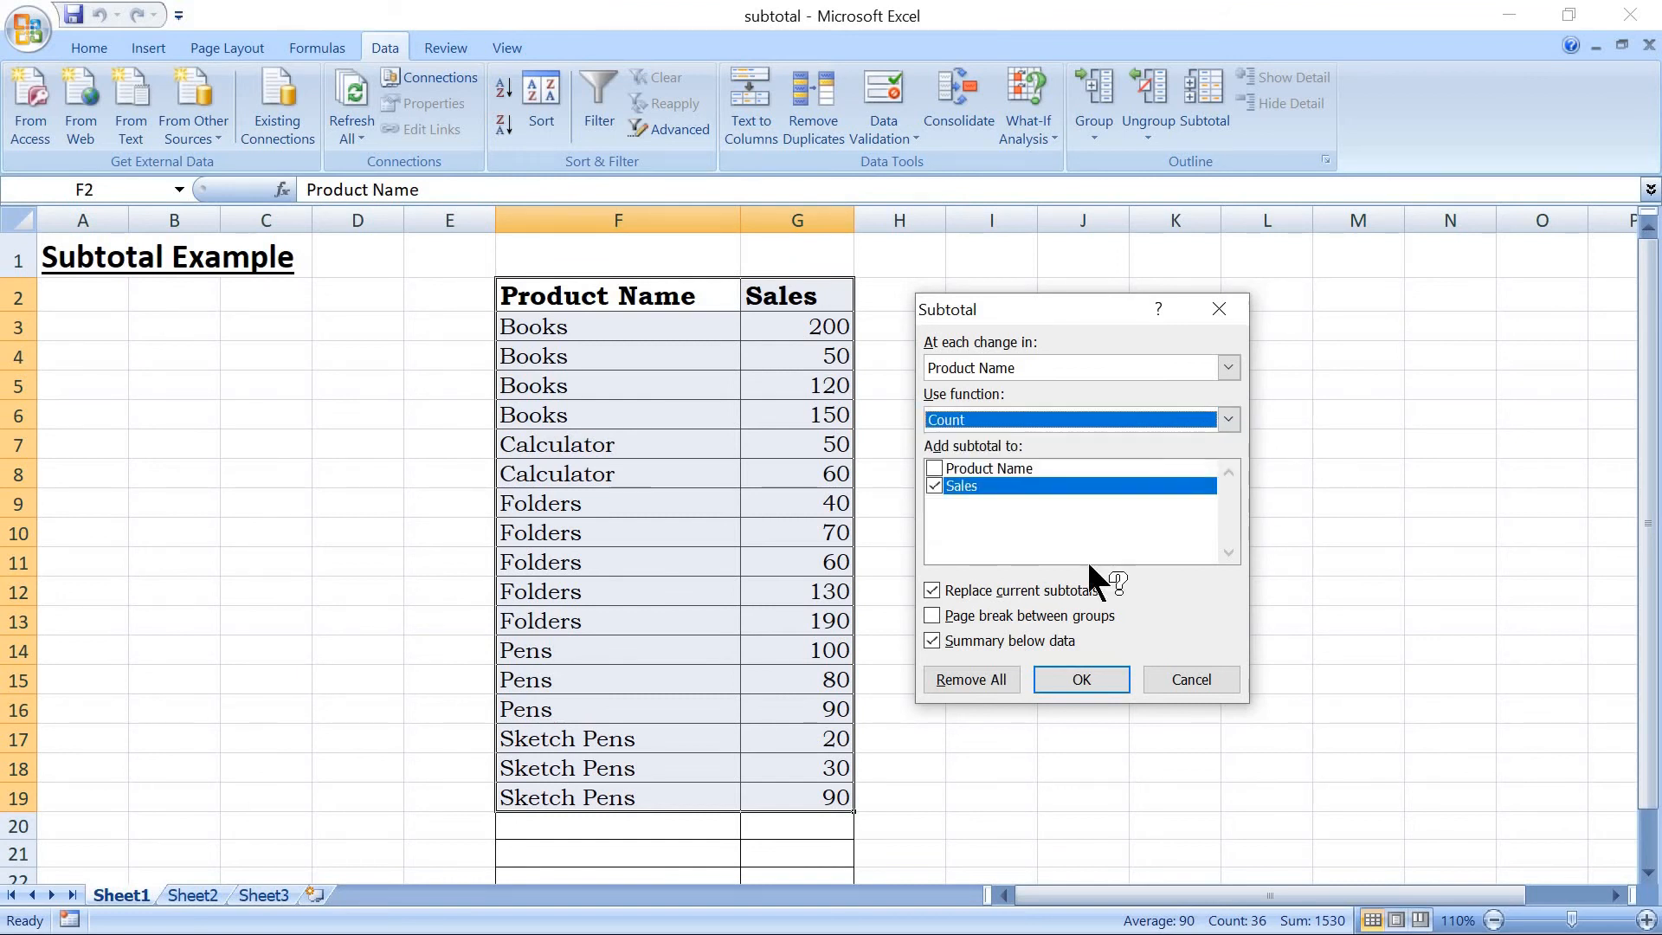
left_click(1067, 677)
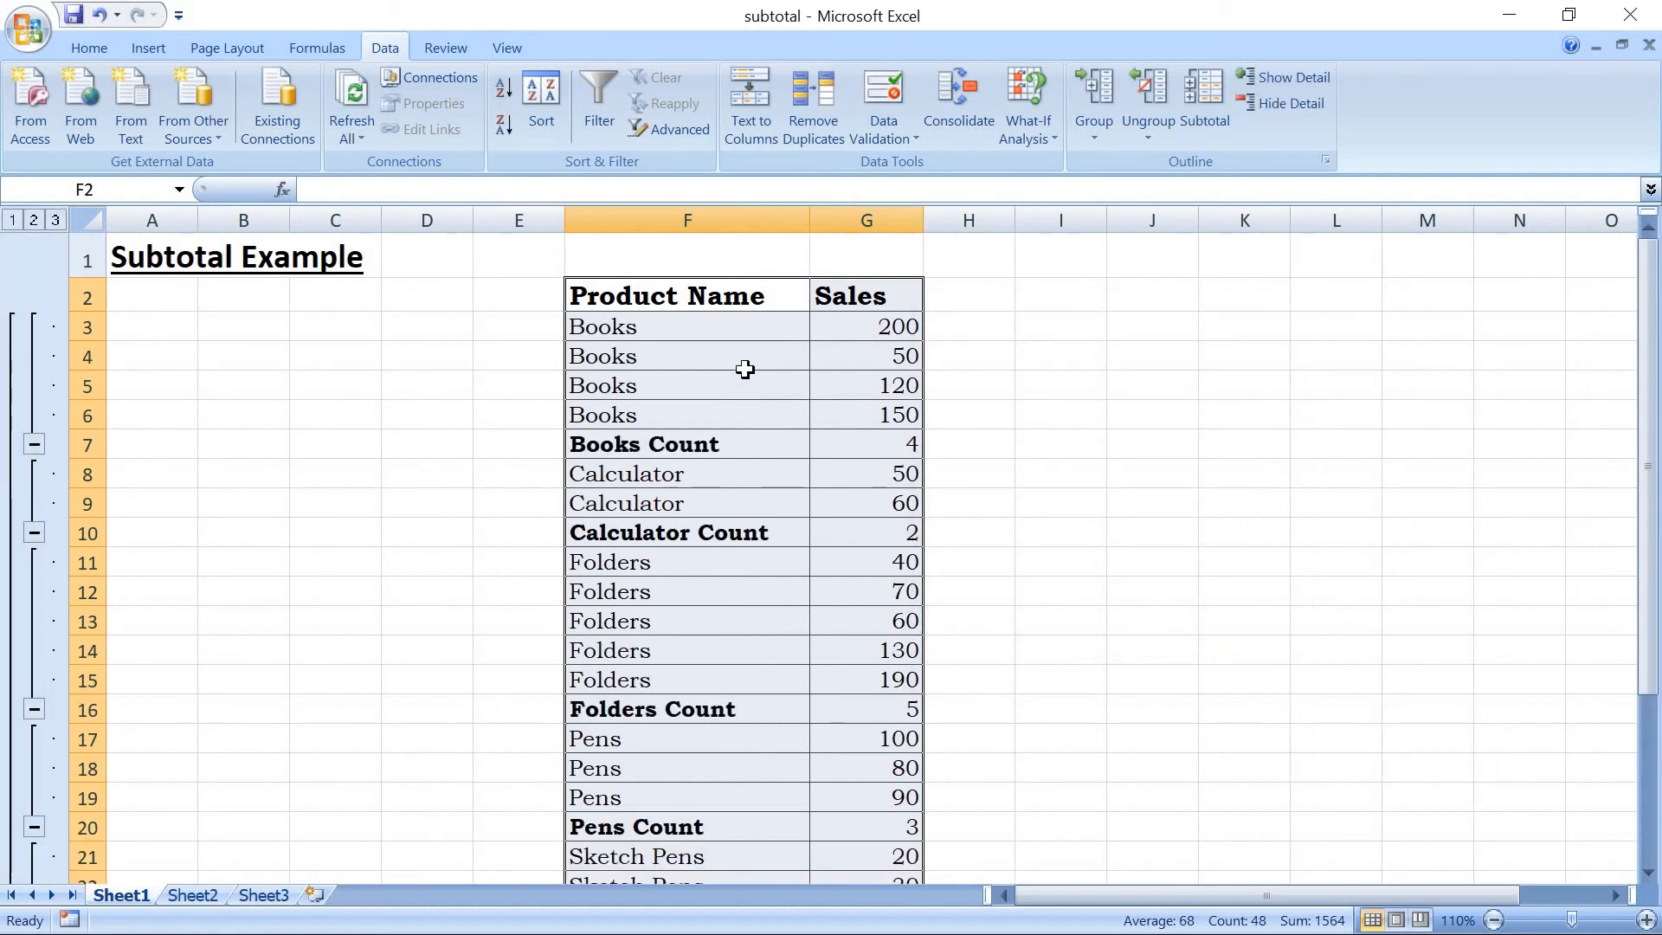
Step: Examine the SUBTOTAL formulas in the Books, Calculator, Folders, Pens and Sketch Pens count rows and in the Grand Count
left_click(872, 445)
left_click(878, 532)
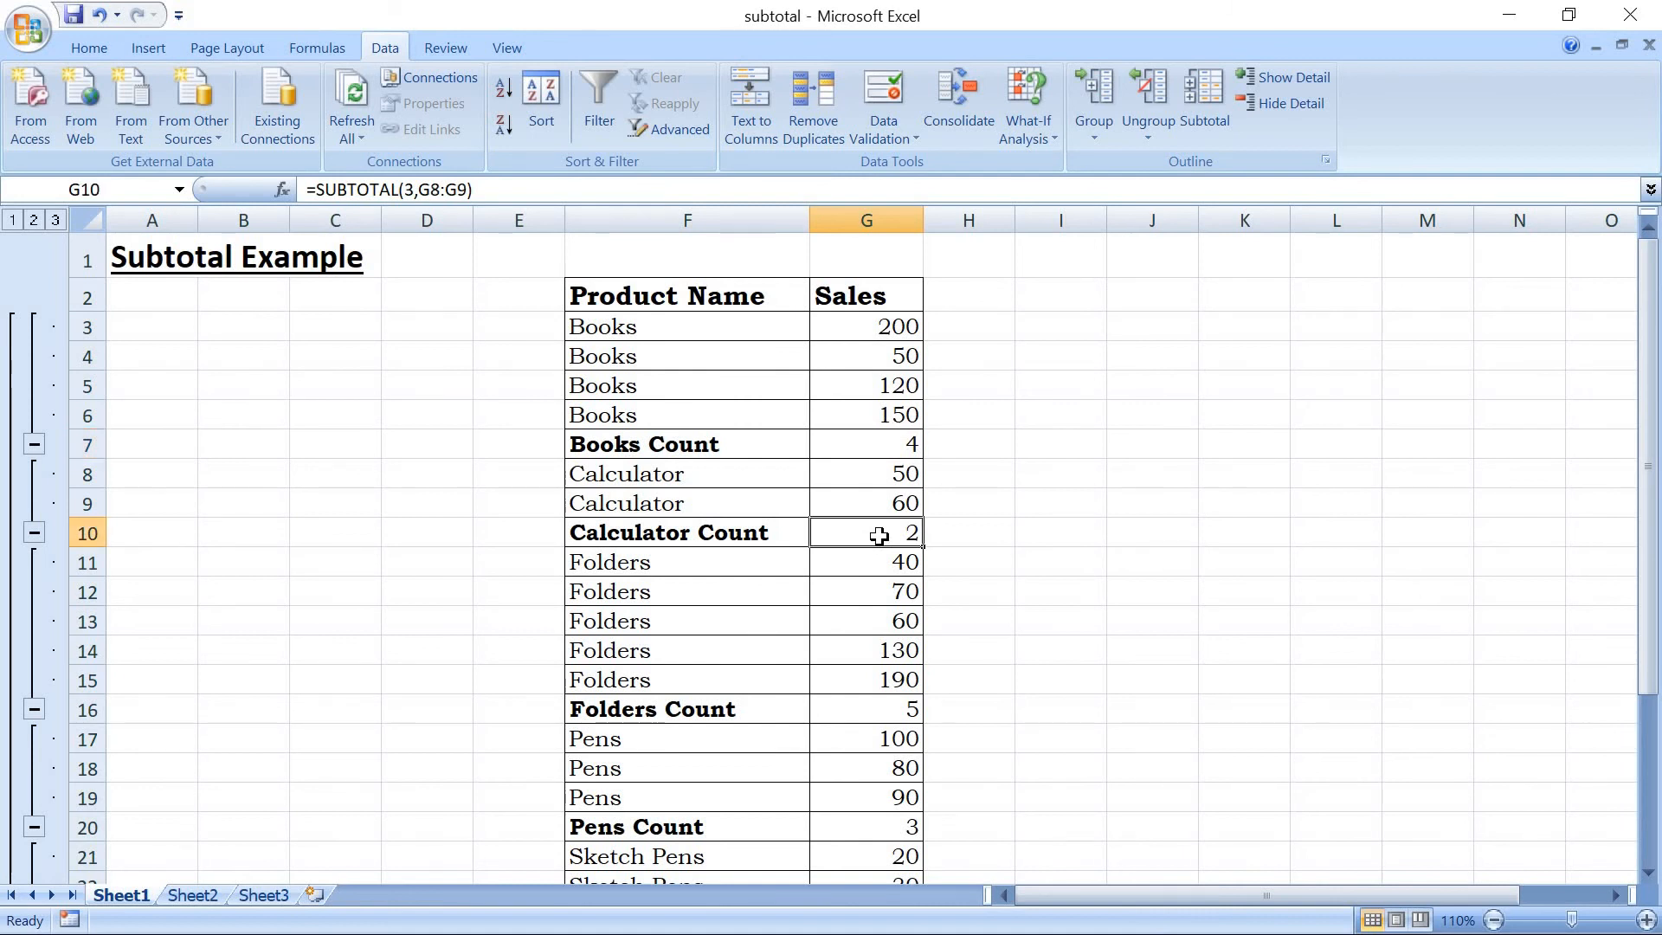
left_click(880, 710)
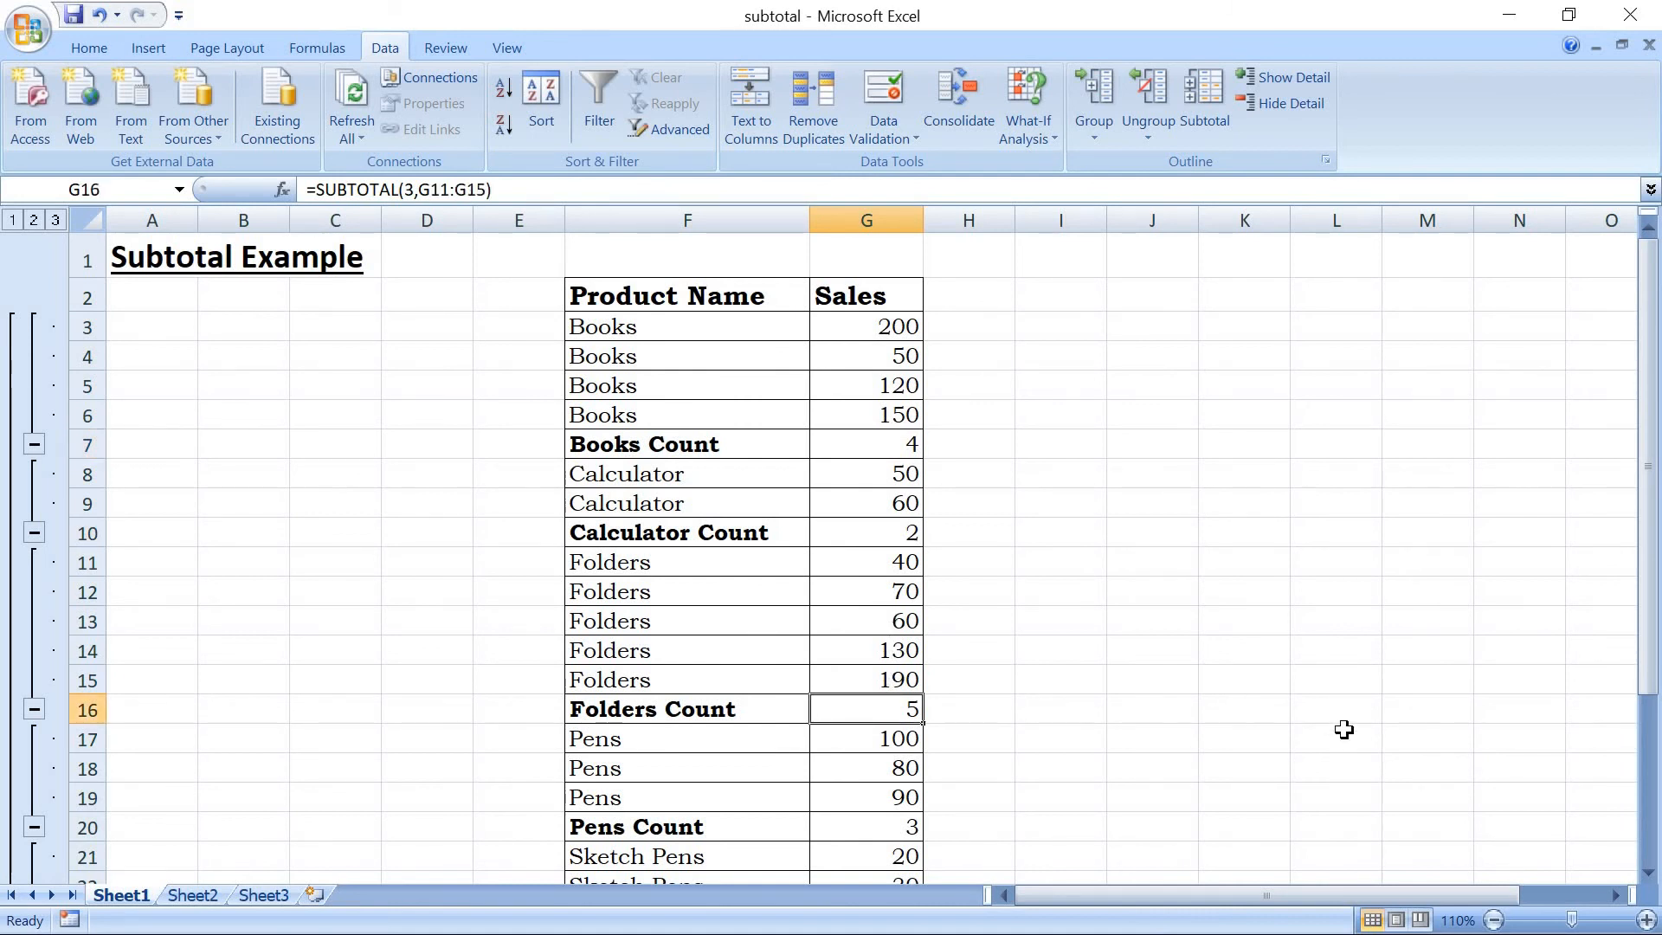
left_click(1649, 873)
left_click(1649, 873)
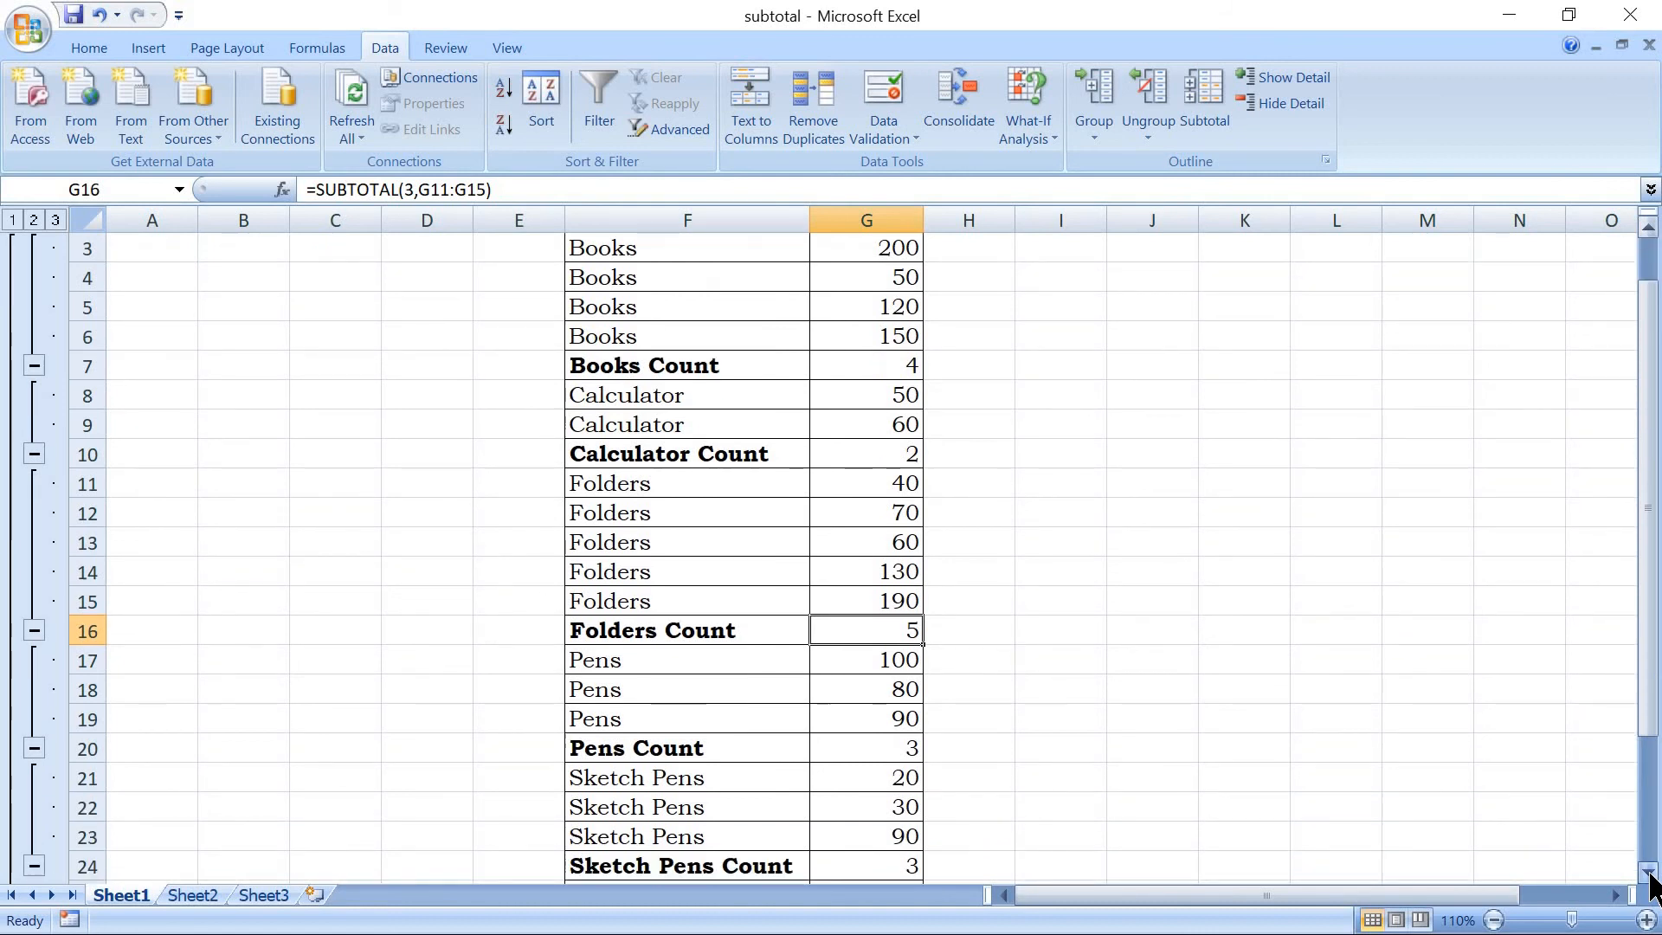
left_click(1648, 873)
left_click(1649, 874)
left_click(1649, 874)
left_click(1648, 873)
left_click(875, 631)
left_click(859, 750)
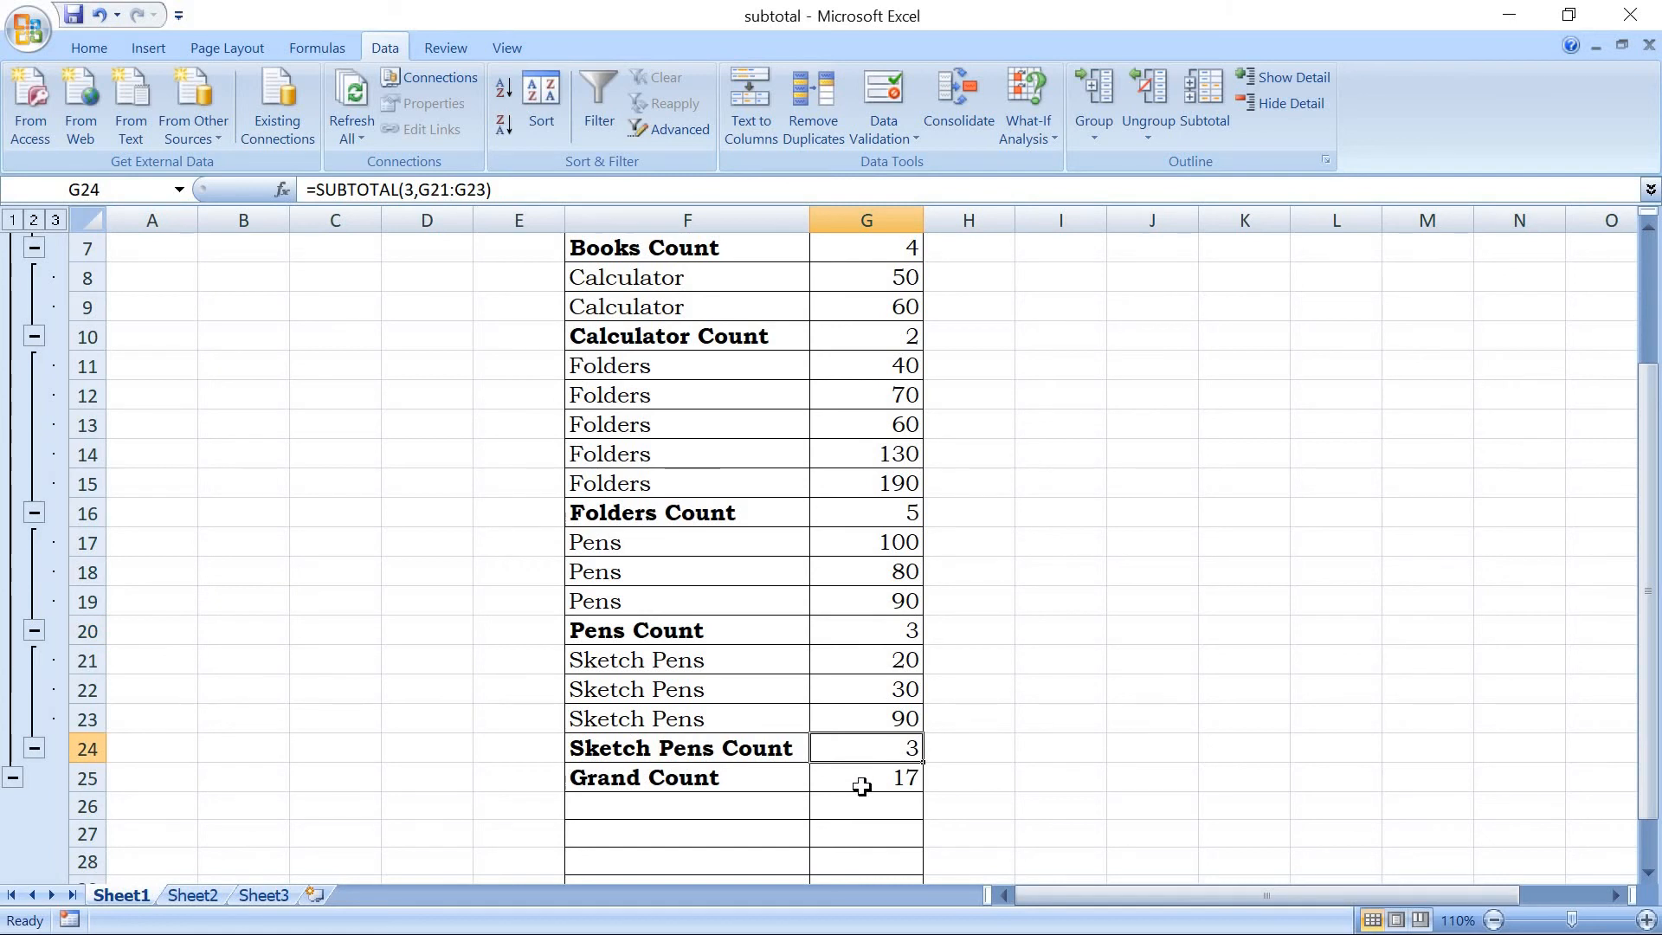
left_click(862, 786)
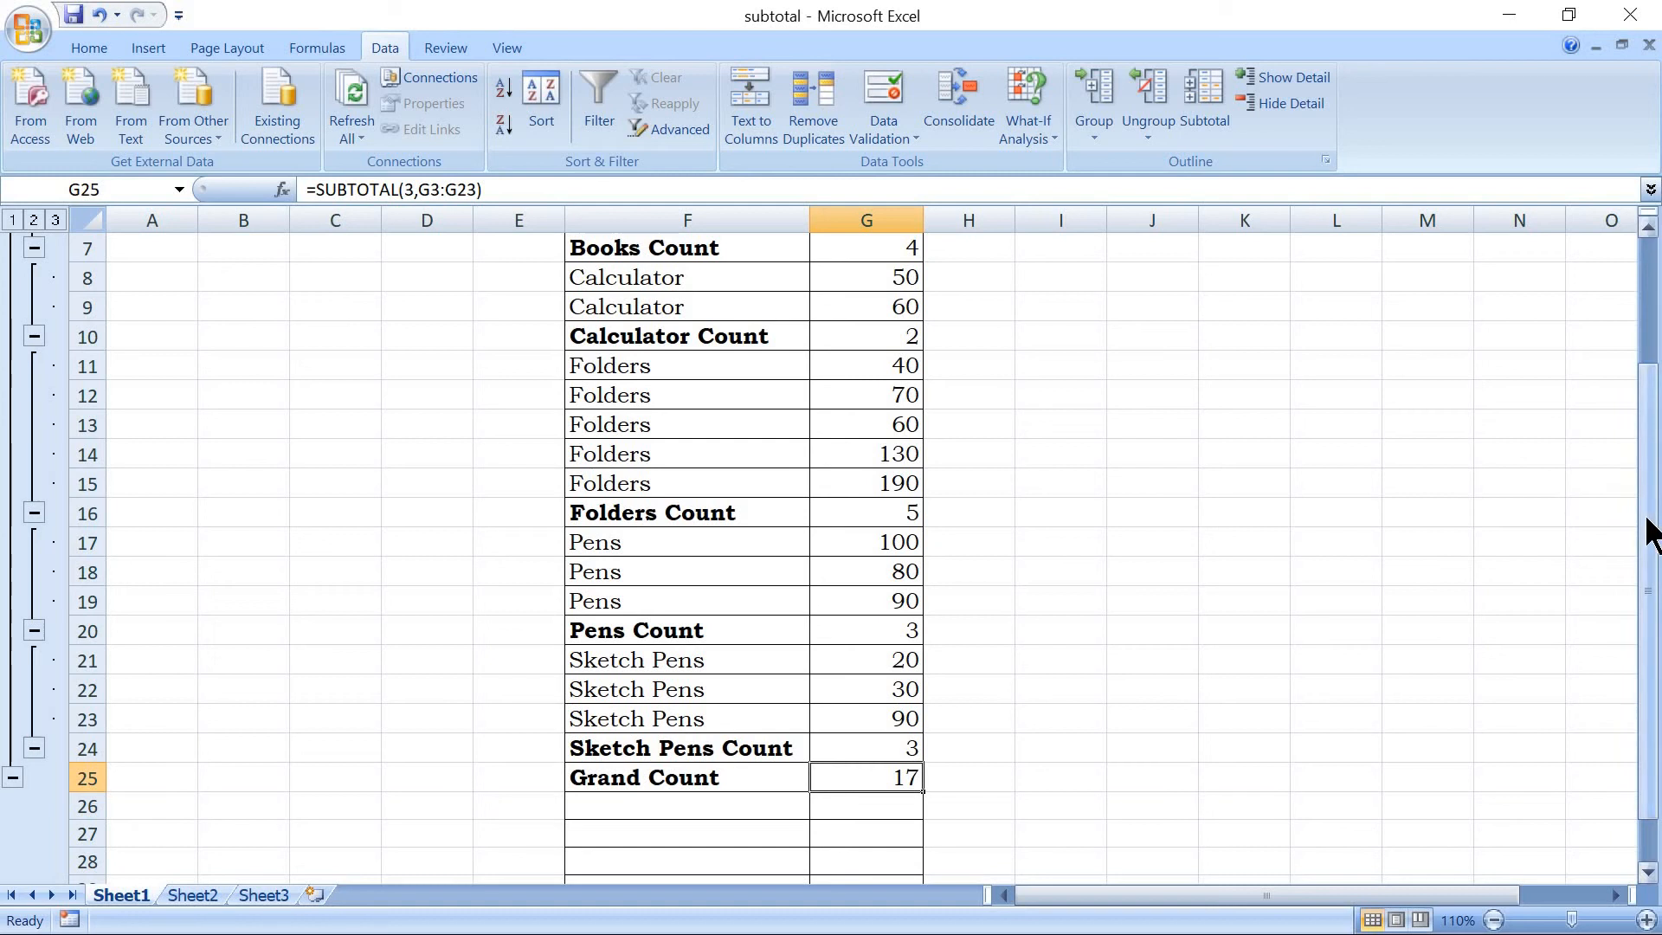
left_click_drag(1648, 528, 1441, 439)
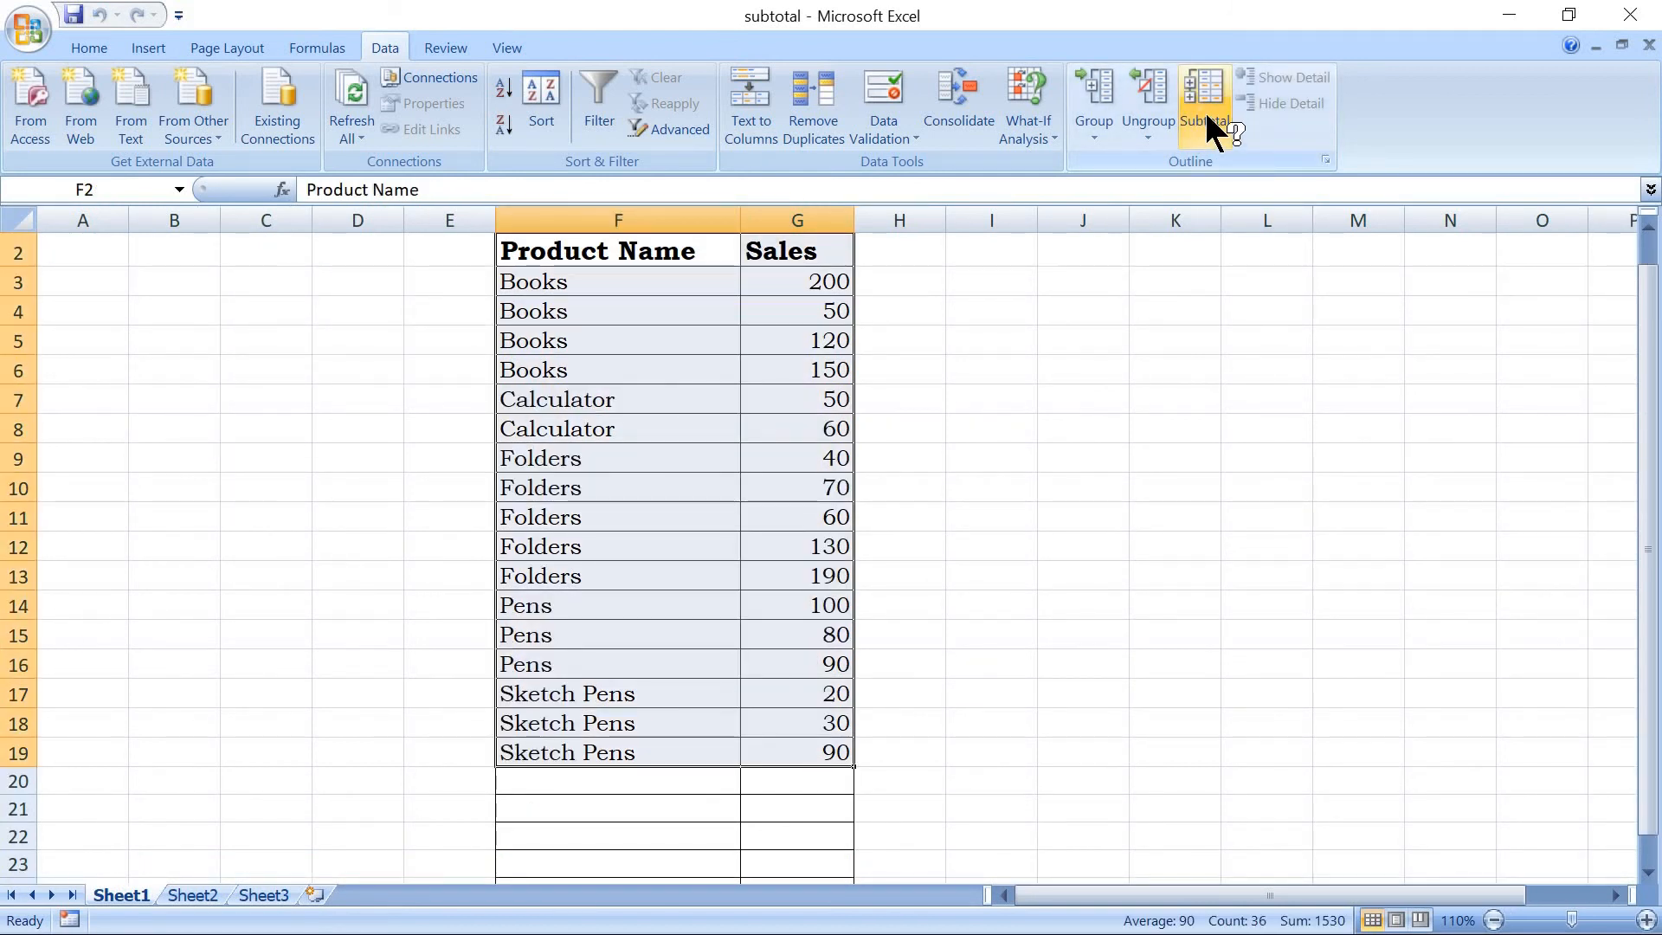
Step: Insert Max subtotals of Sales into the table without subtotals, grouped at each change in Product Name
left_click(1201, 100)
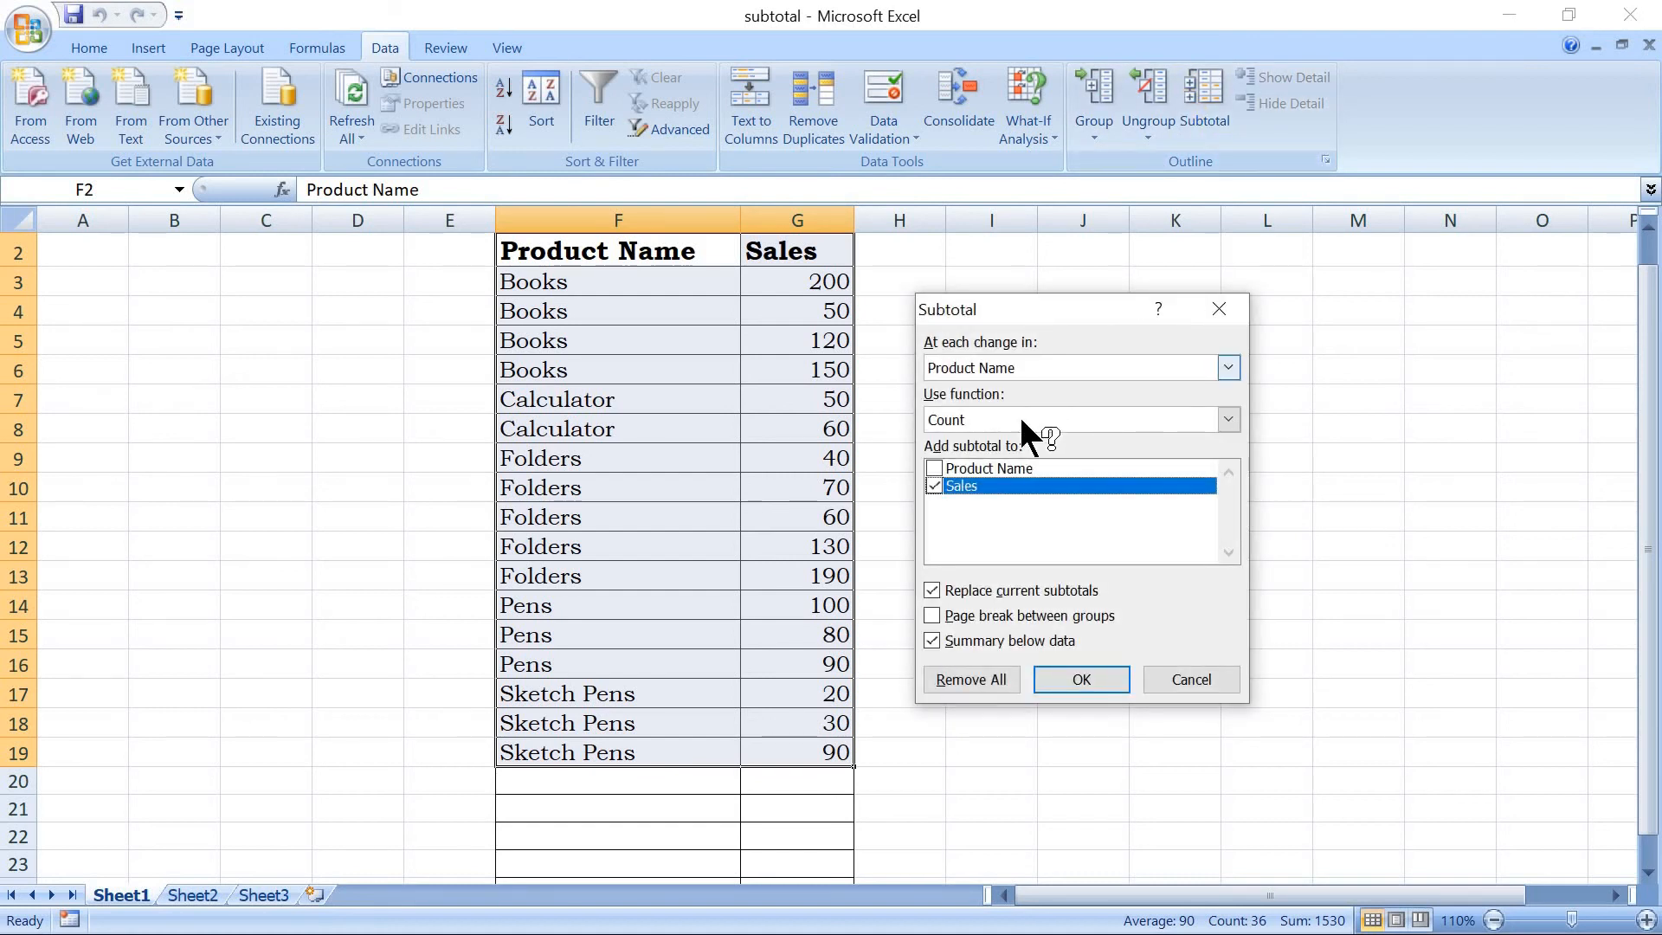
left_click(1235, 418)
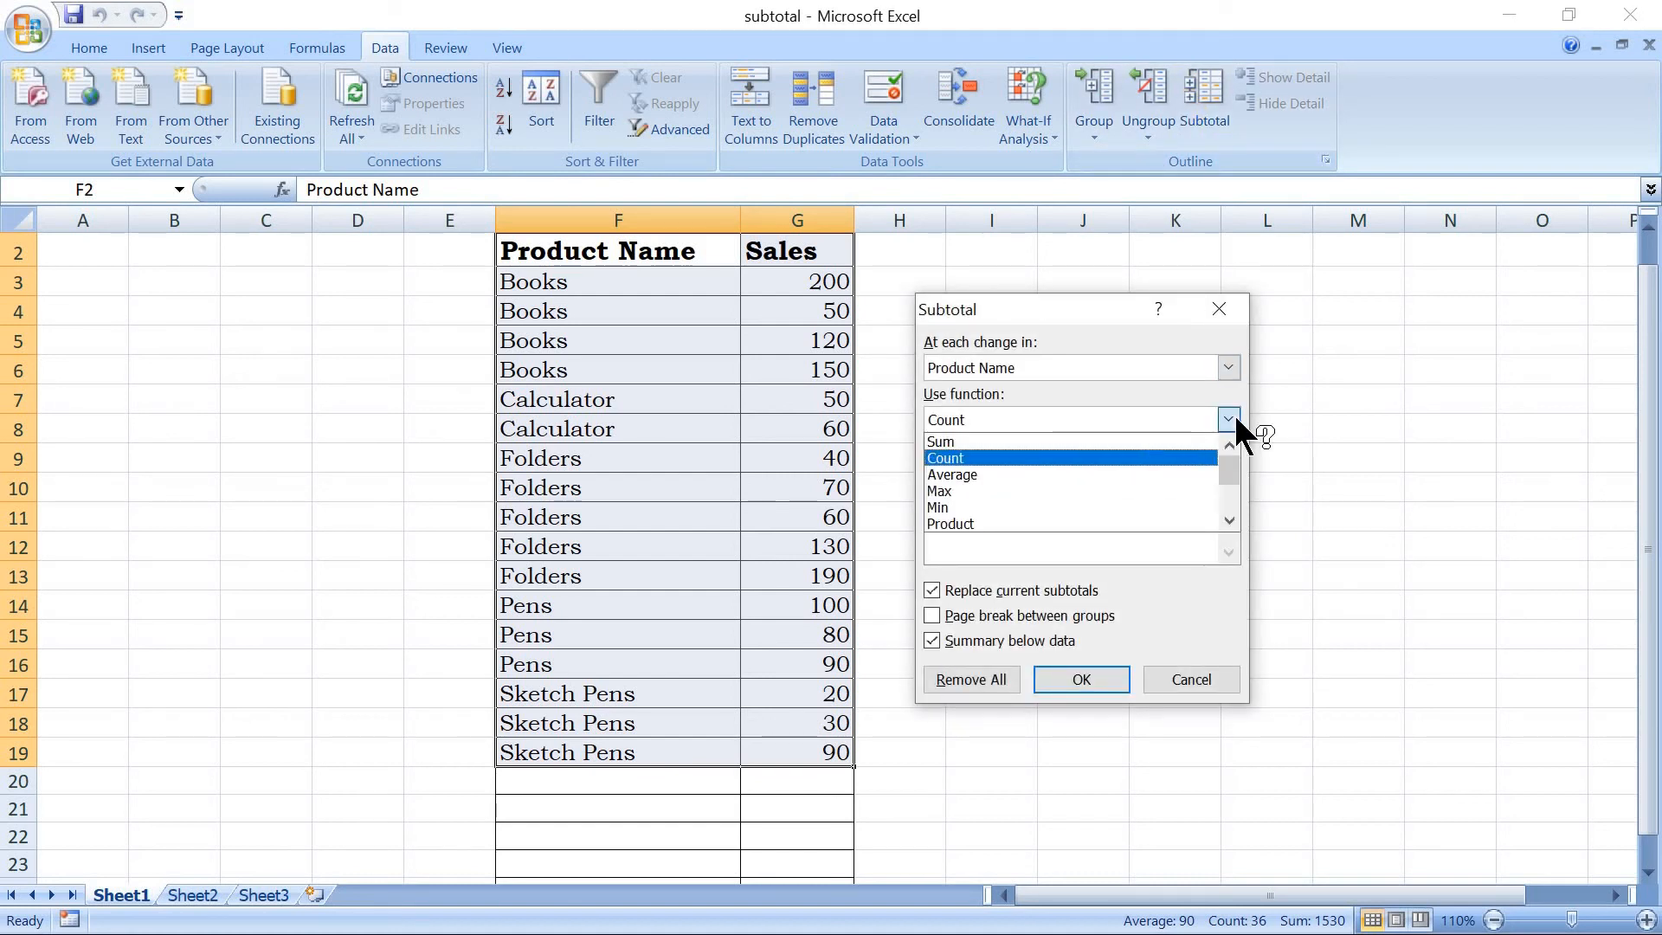
left_click(1143, 490)
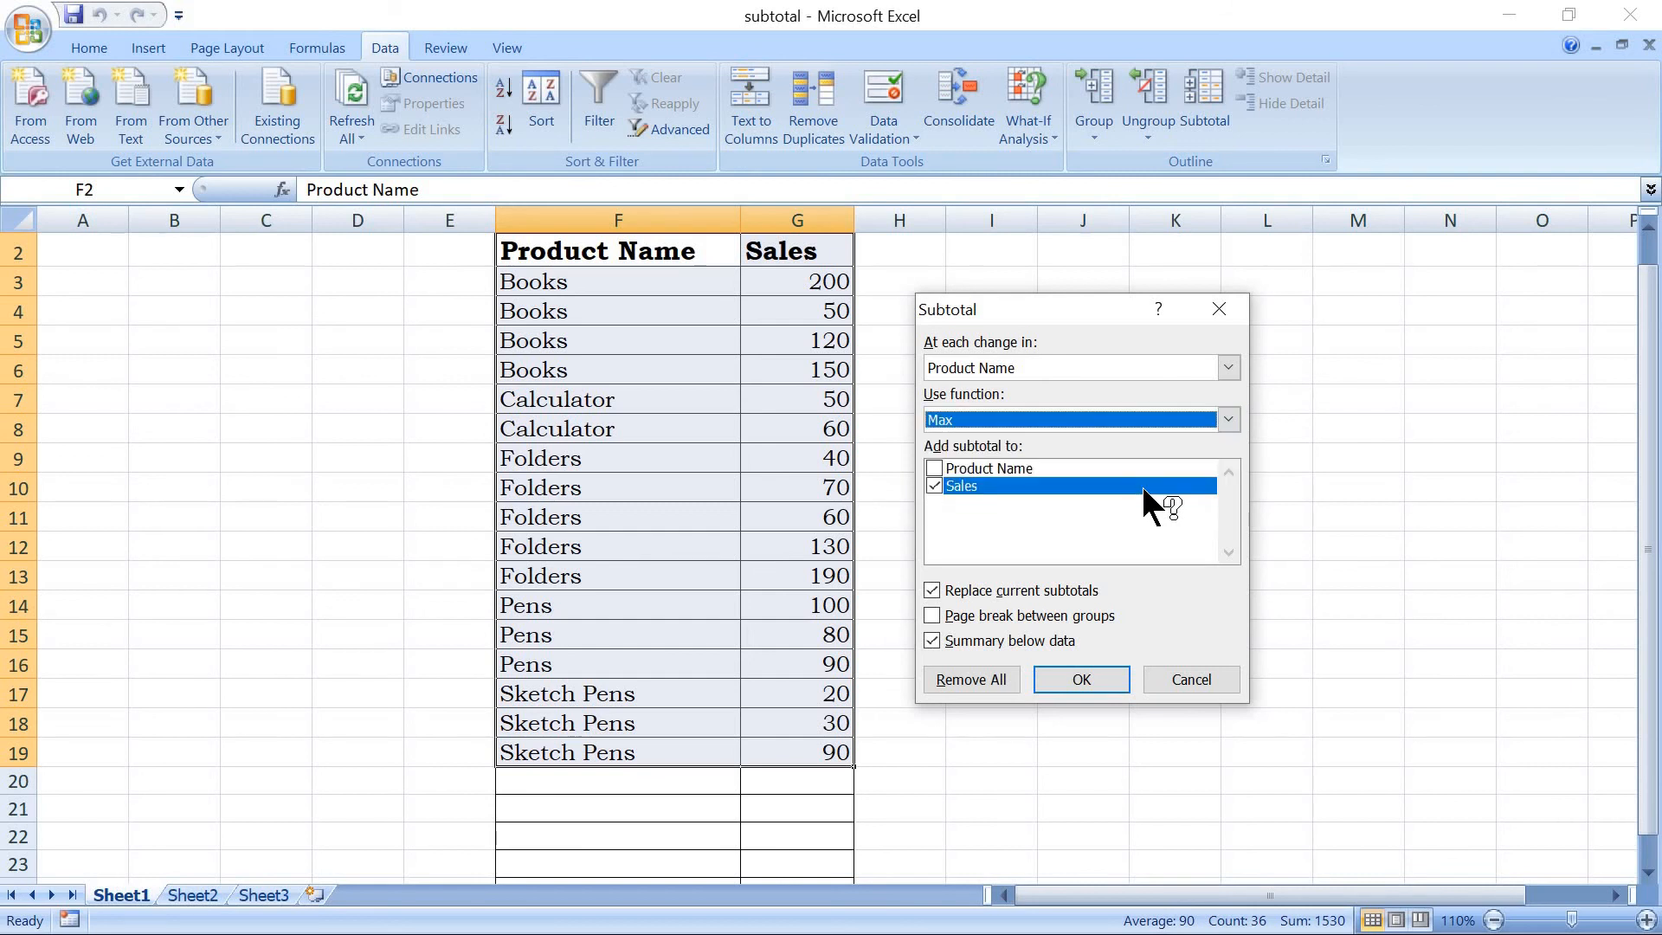
left_click(1082, 673)
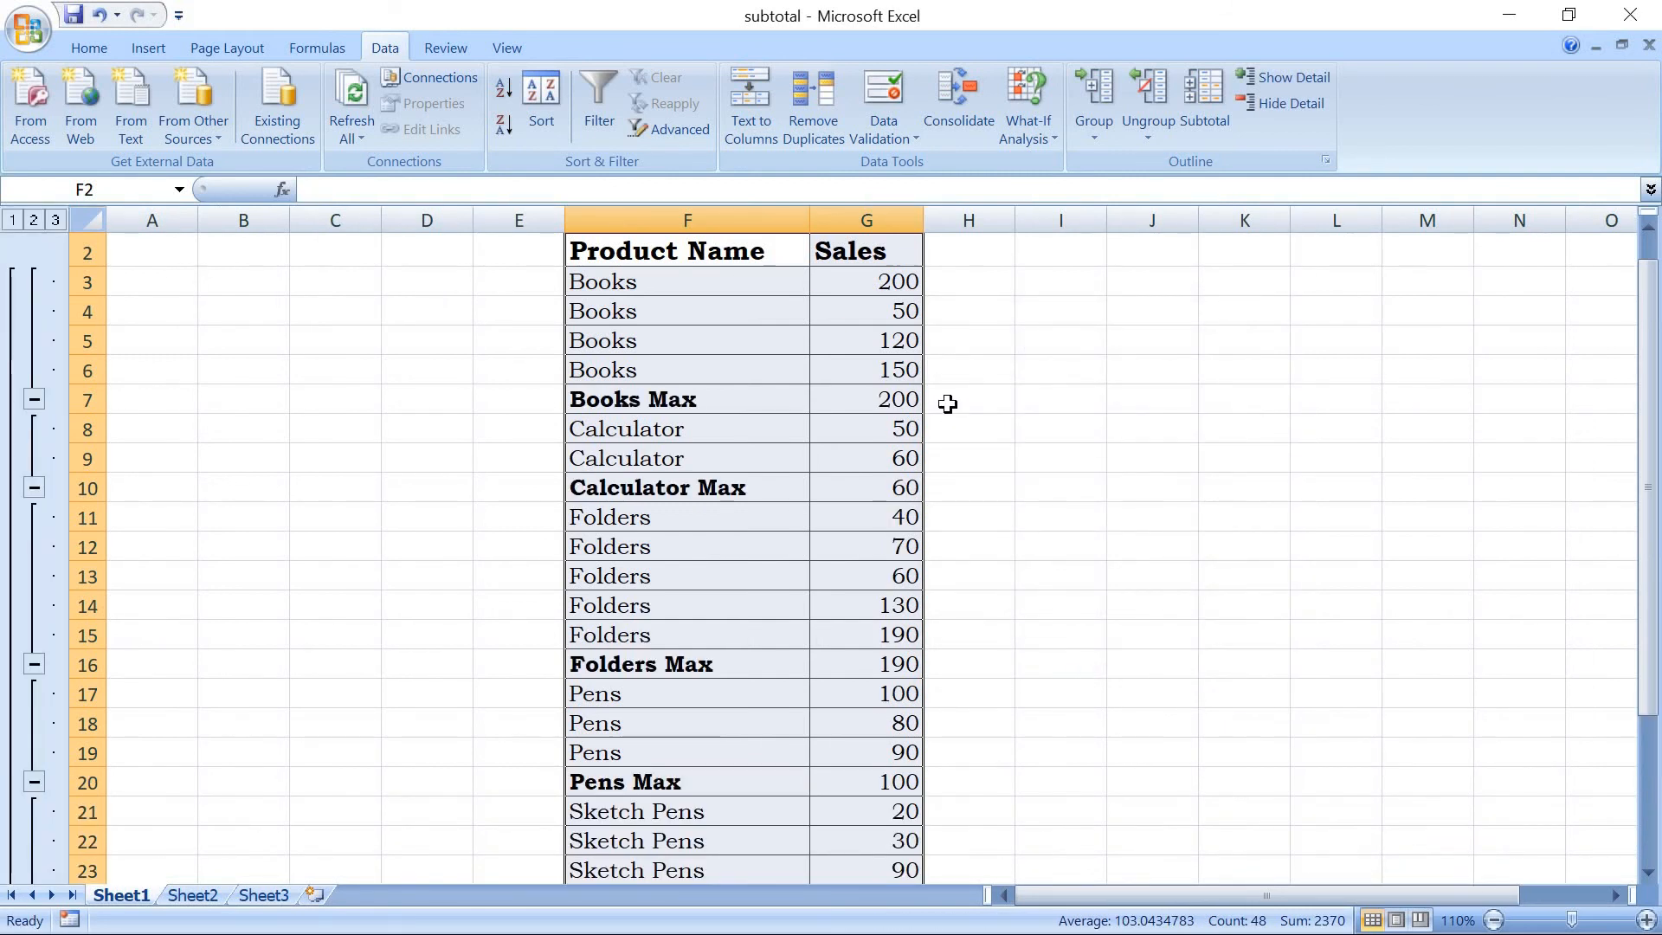
Step: Examine the SUBTOTAL formulas in the Books, Calculator, Folders, Pens and Sketch Pens Max rows and in the Grand Max
left_click(871, 404)
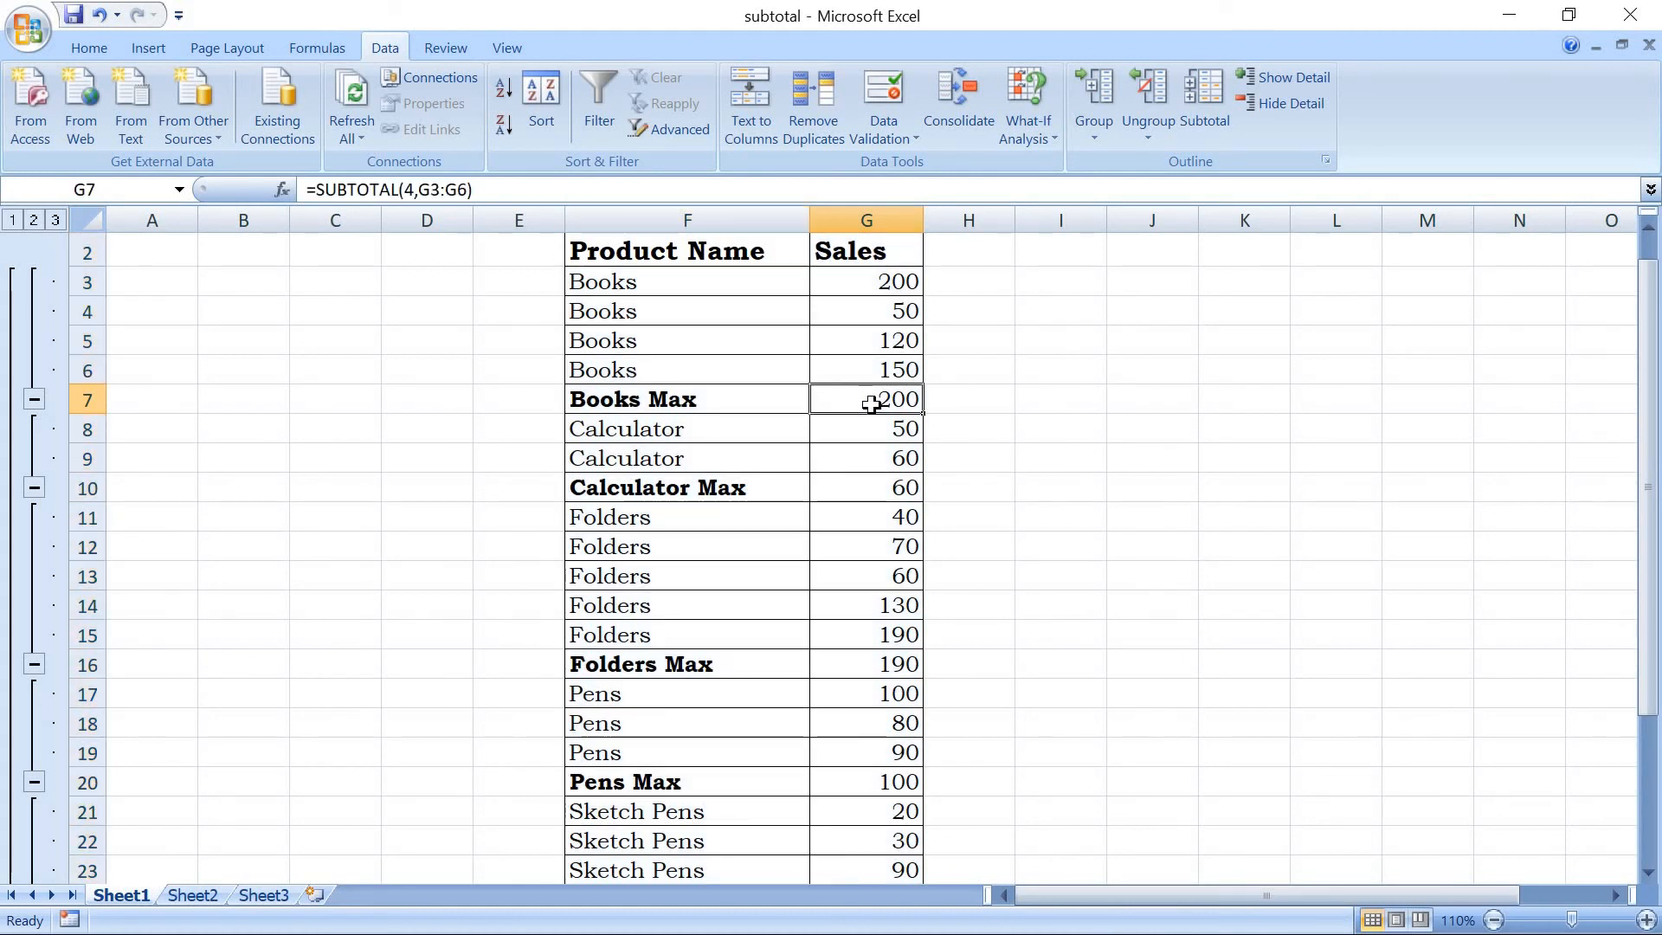
left_click(863, 489)
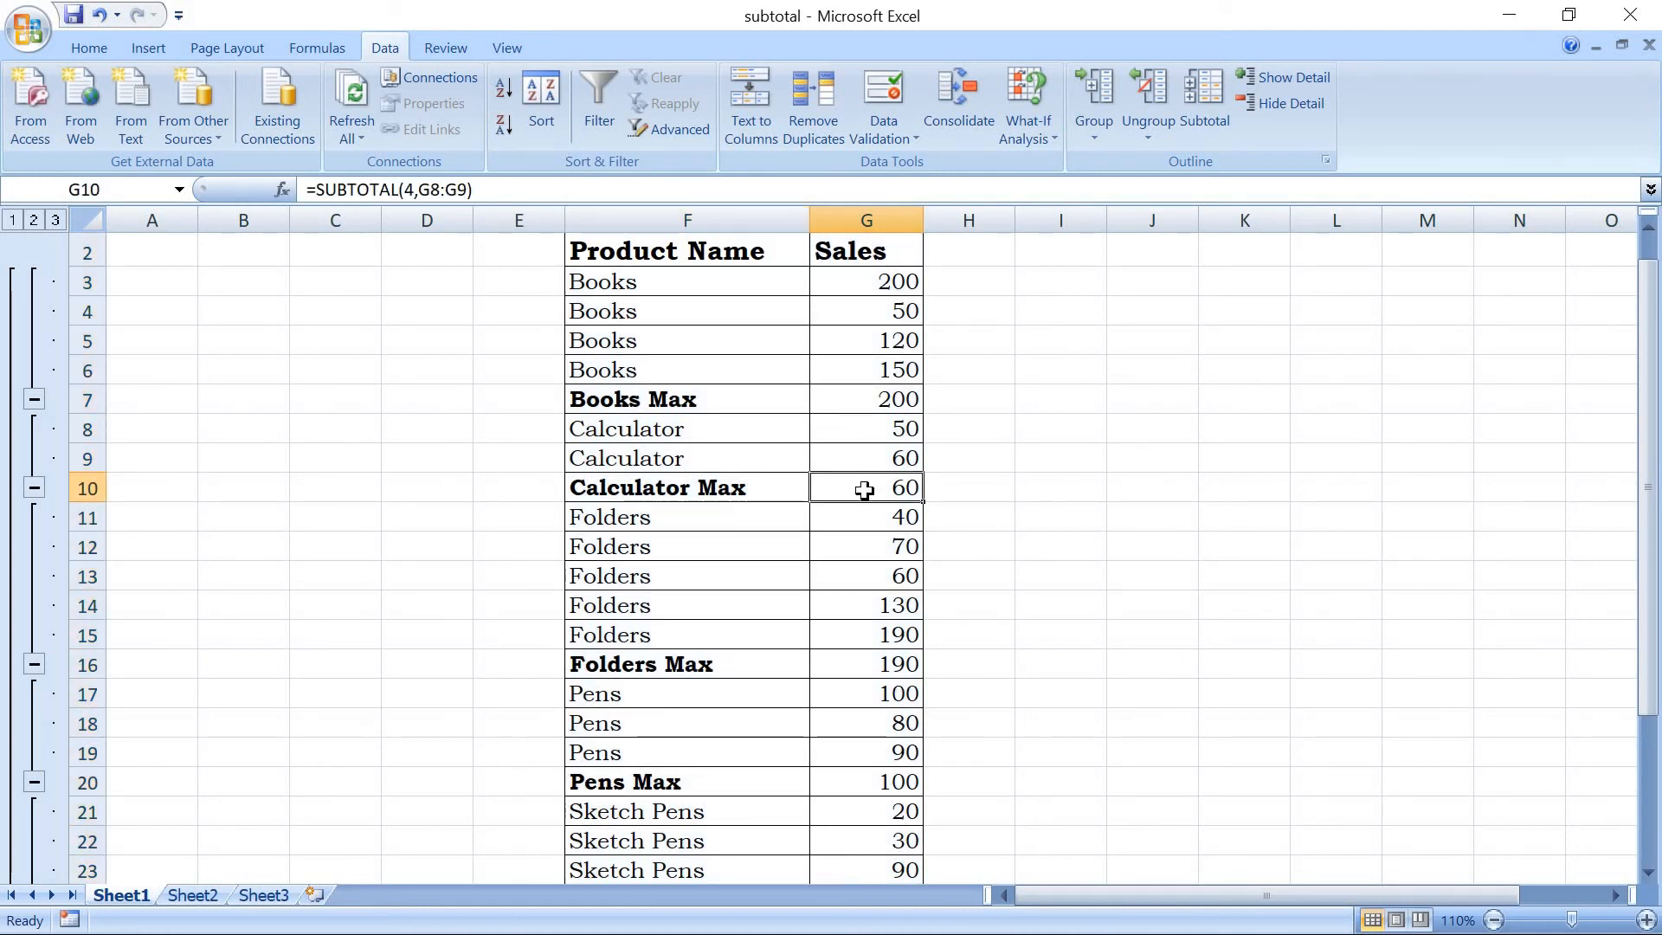
left_click(853, 662)
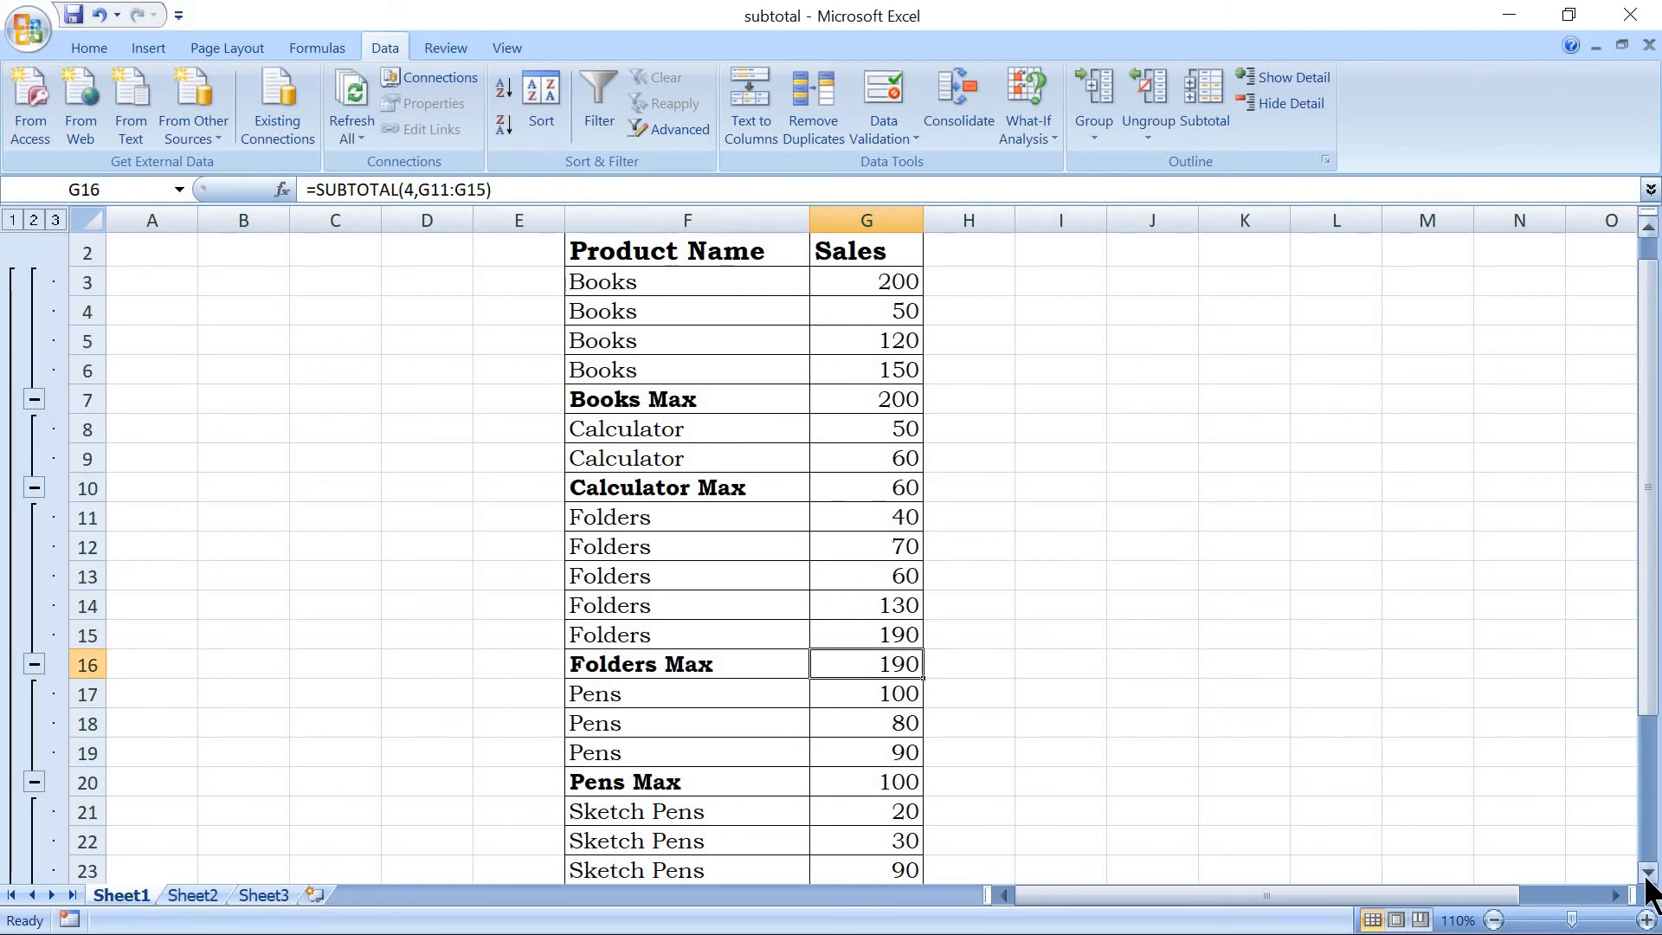
scroll(1649, 891, "down", 5)
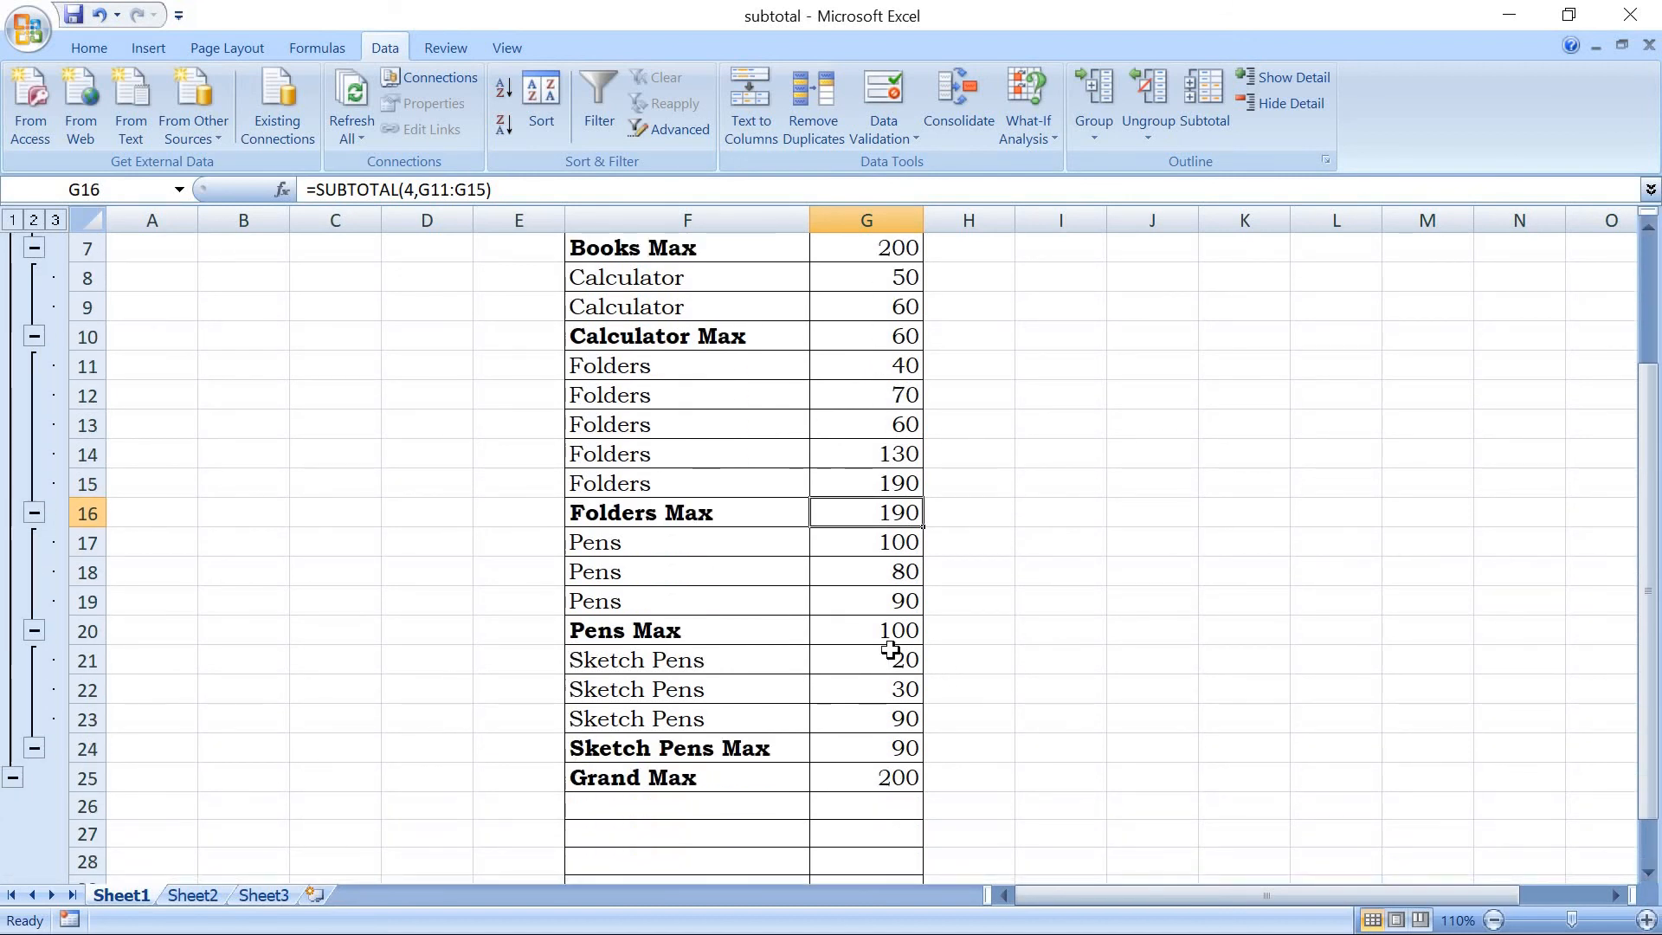
left_click(859, 629)
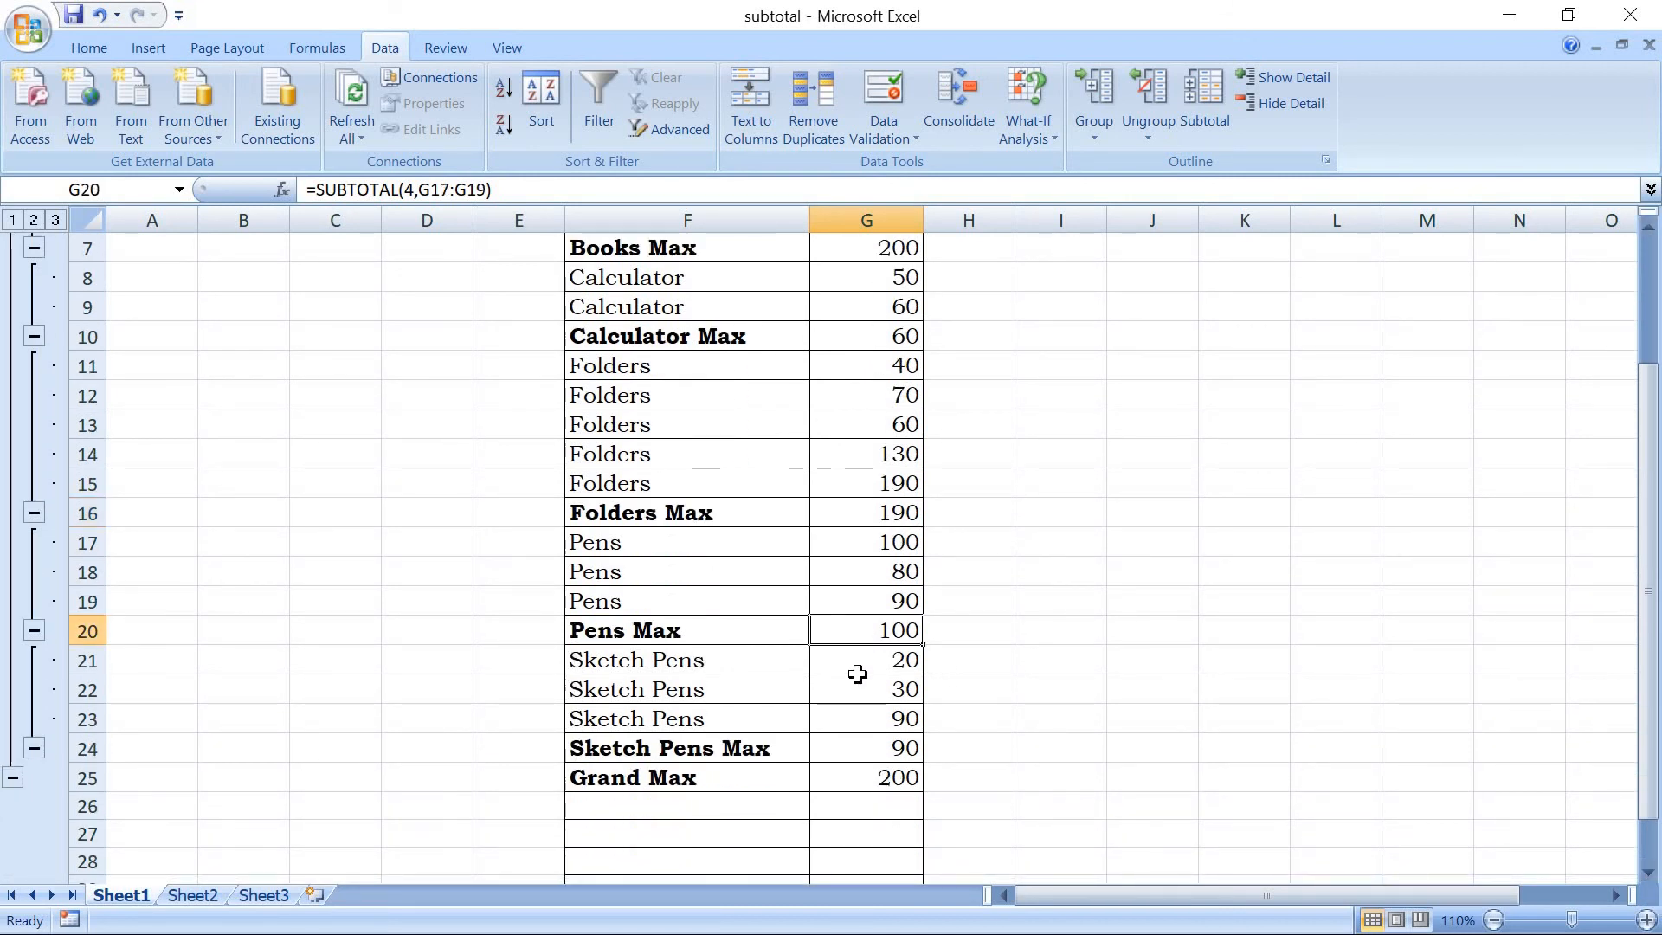
left_click(854, 748)
left_click(857, 783)
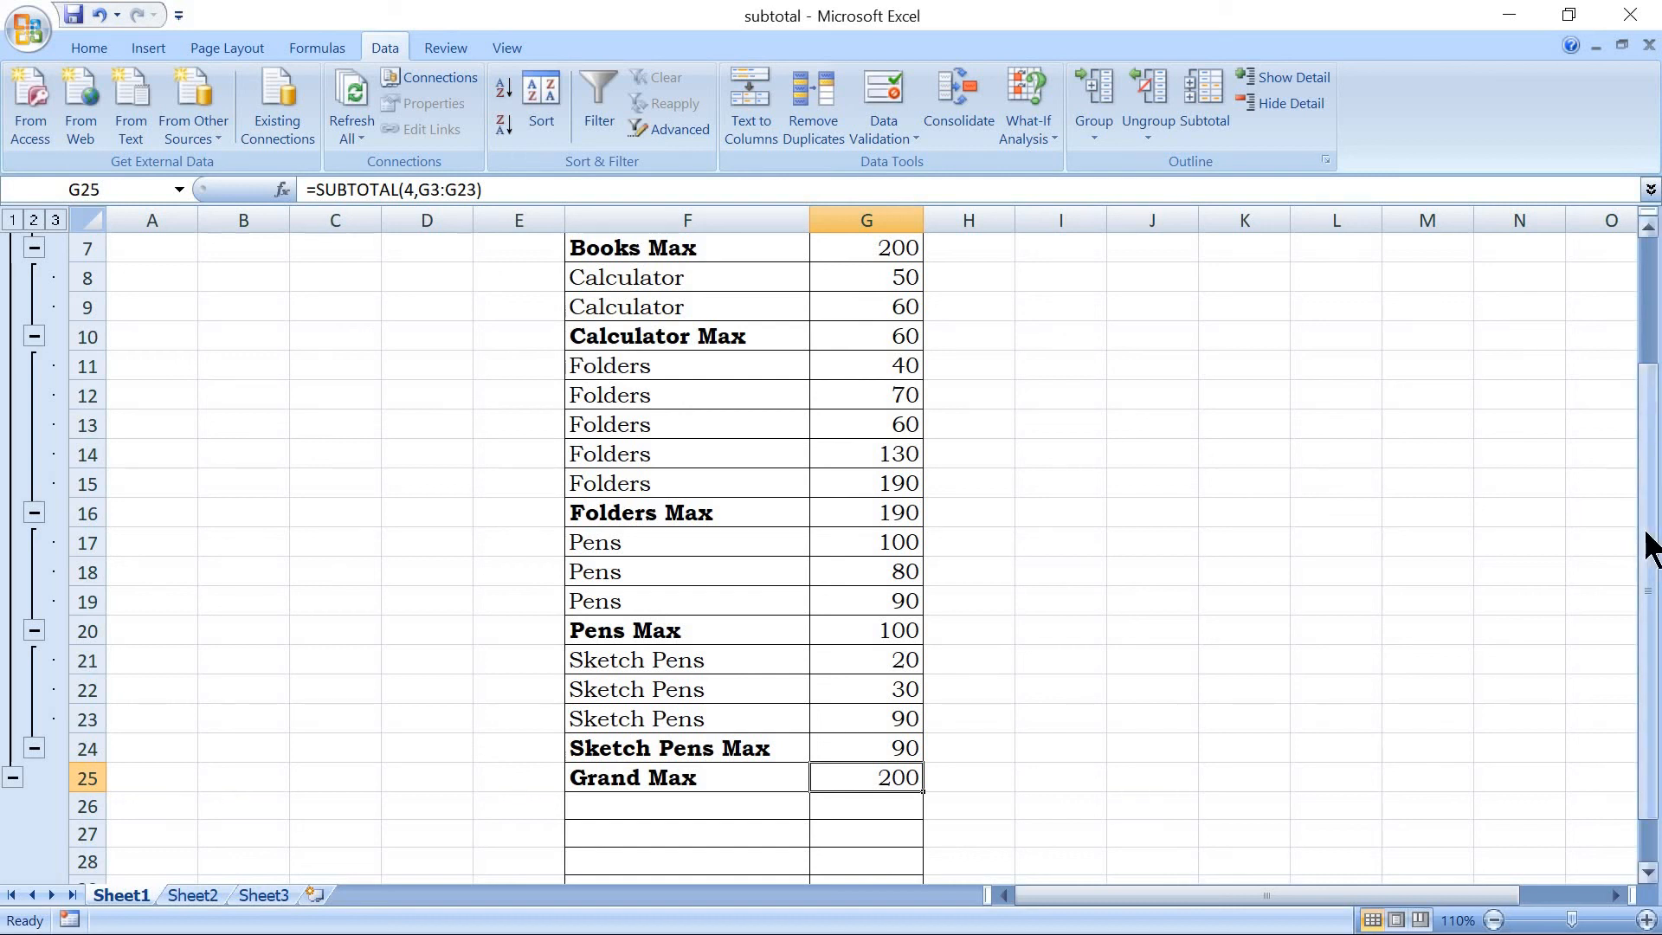
Step: Switch the outline to level 1, level 2 and level 3 in turn to compare the grand maximum, product maximums and all rows
left_click_drag(1646, 533, 1654, 407)
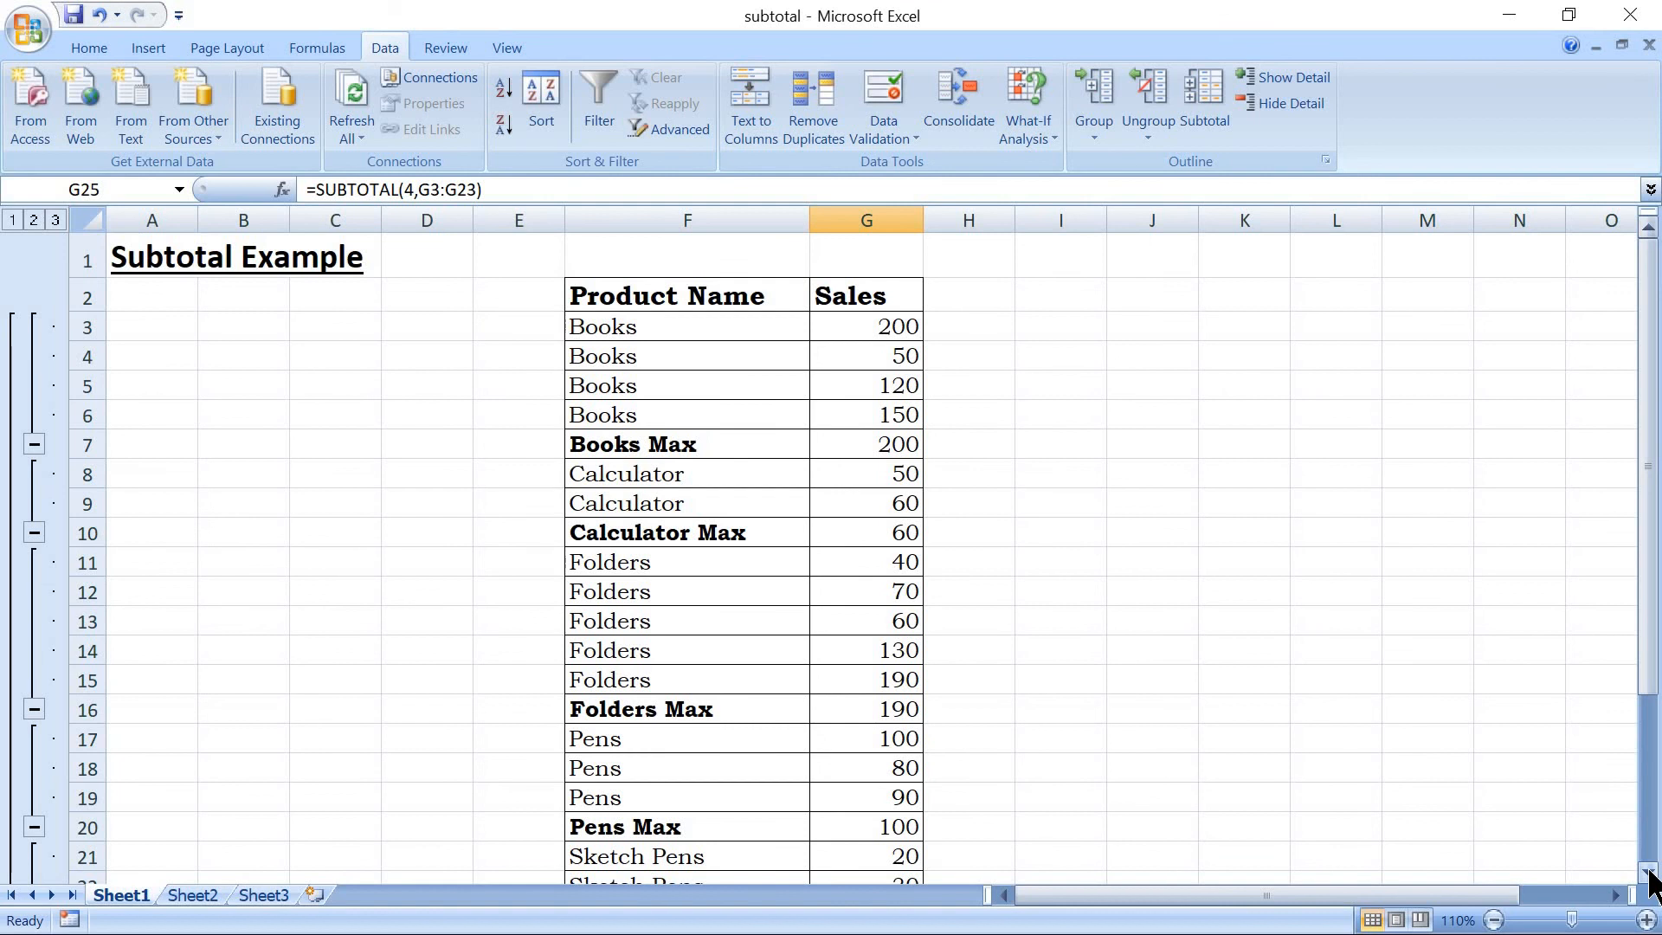
scroll(1650, 878, "down", 5)
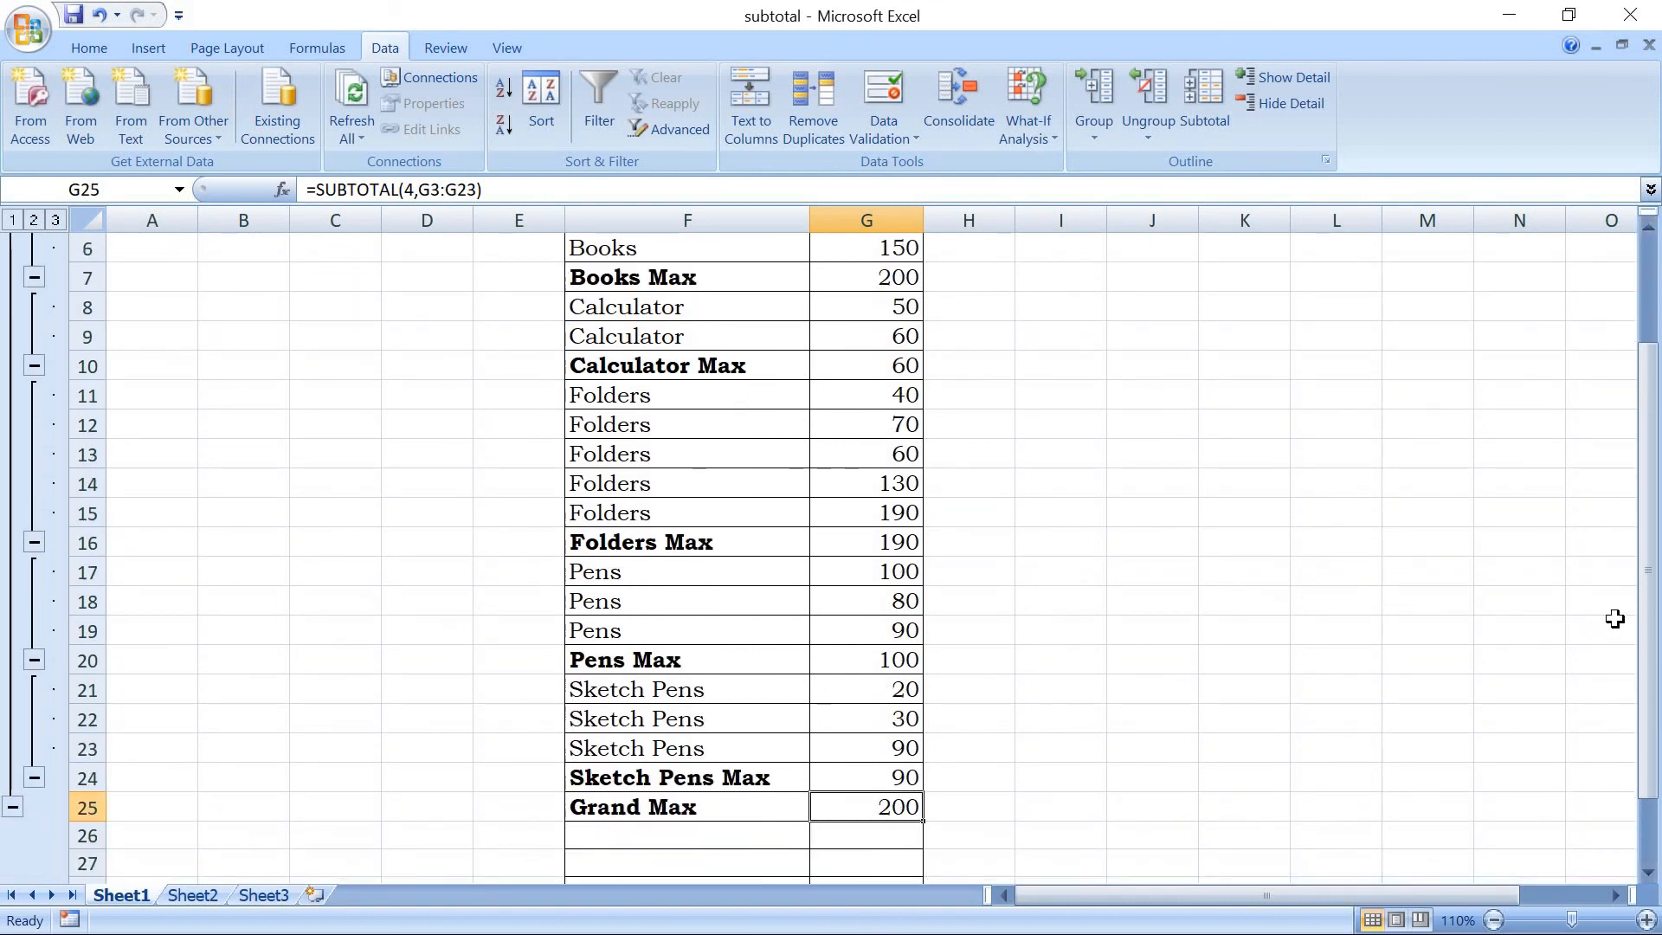
left_click_drag(1650, 575, 1649, 529)
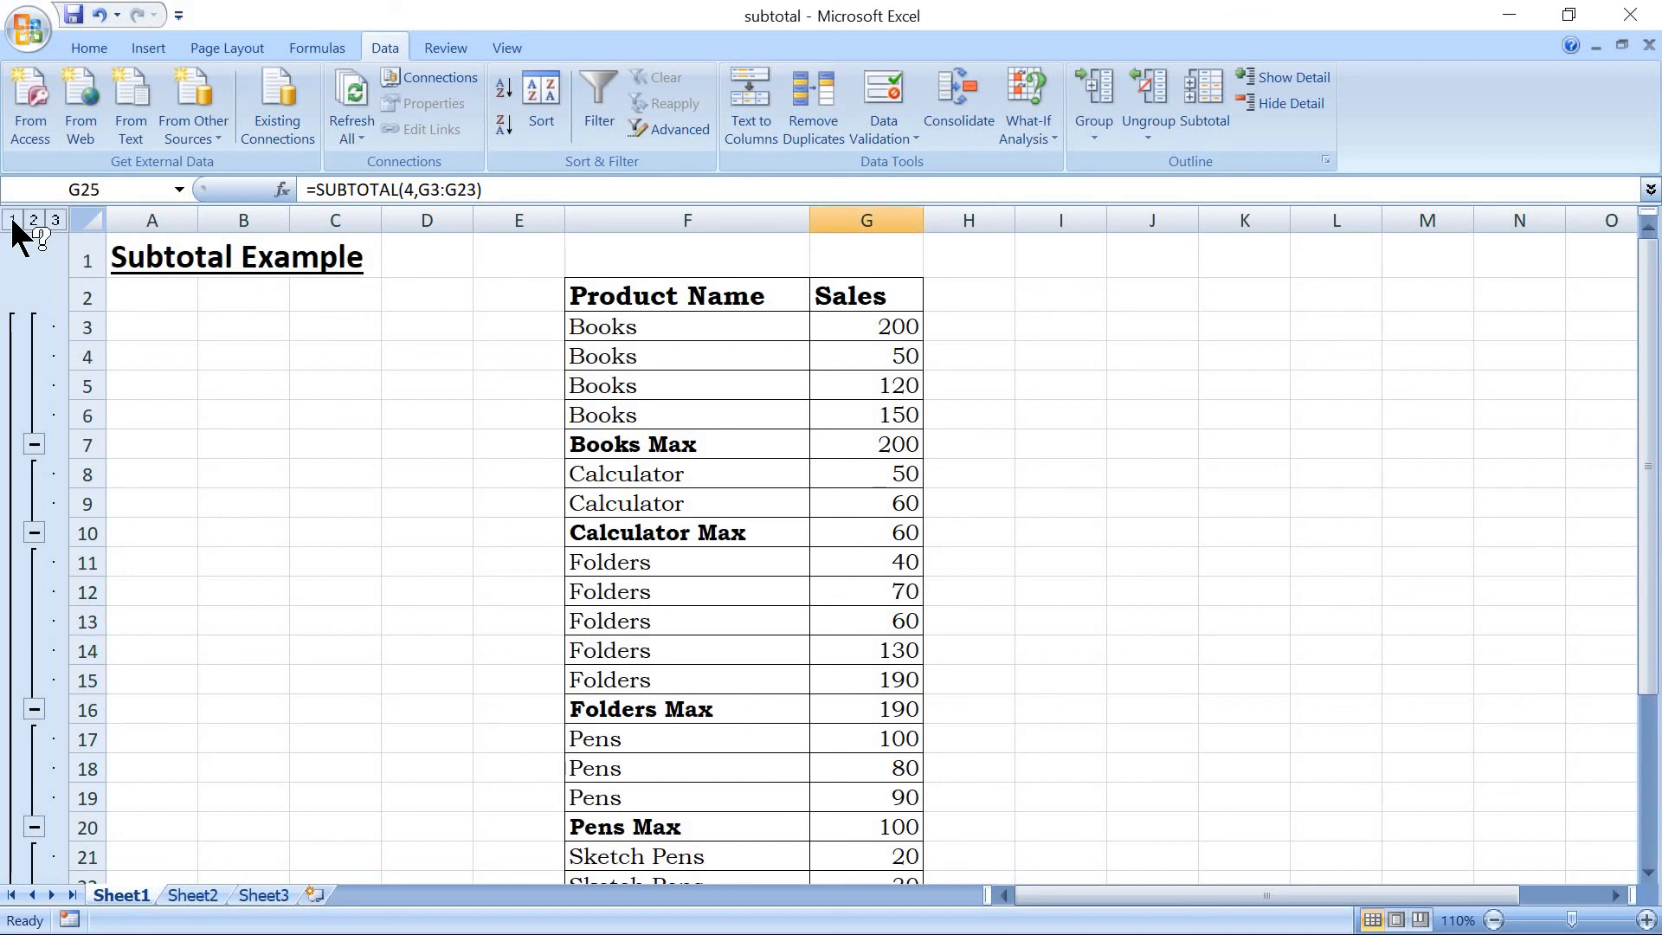
left_click(12, 219)
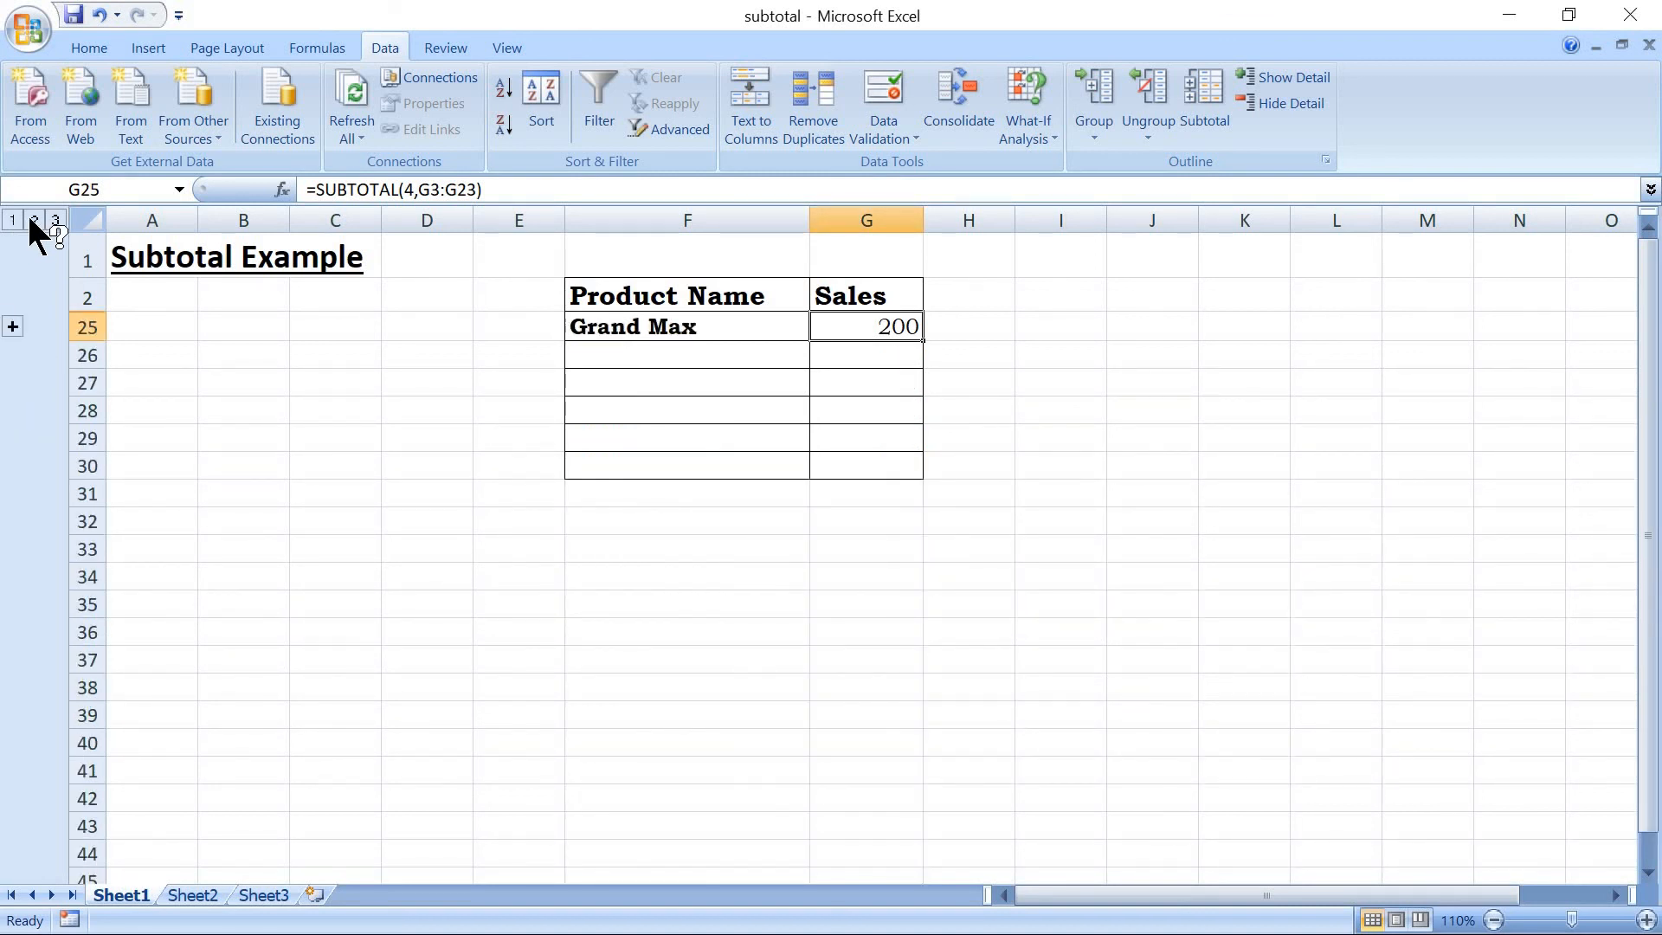
left_click(33, 220)
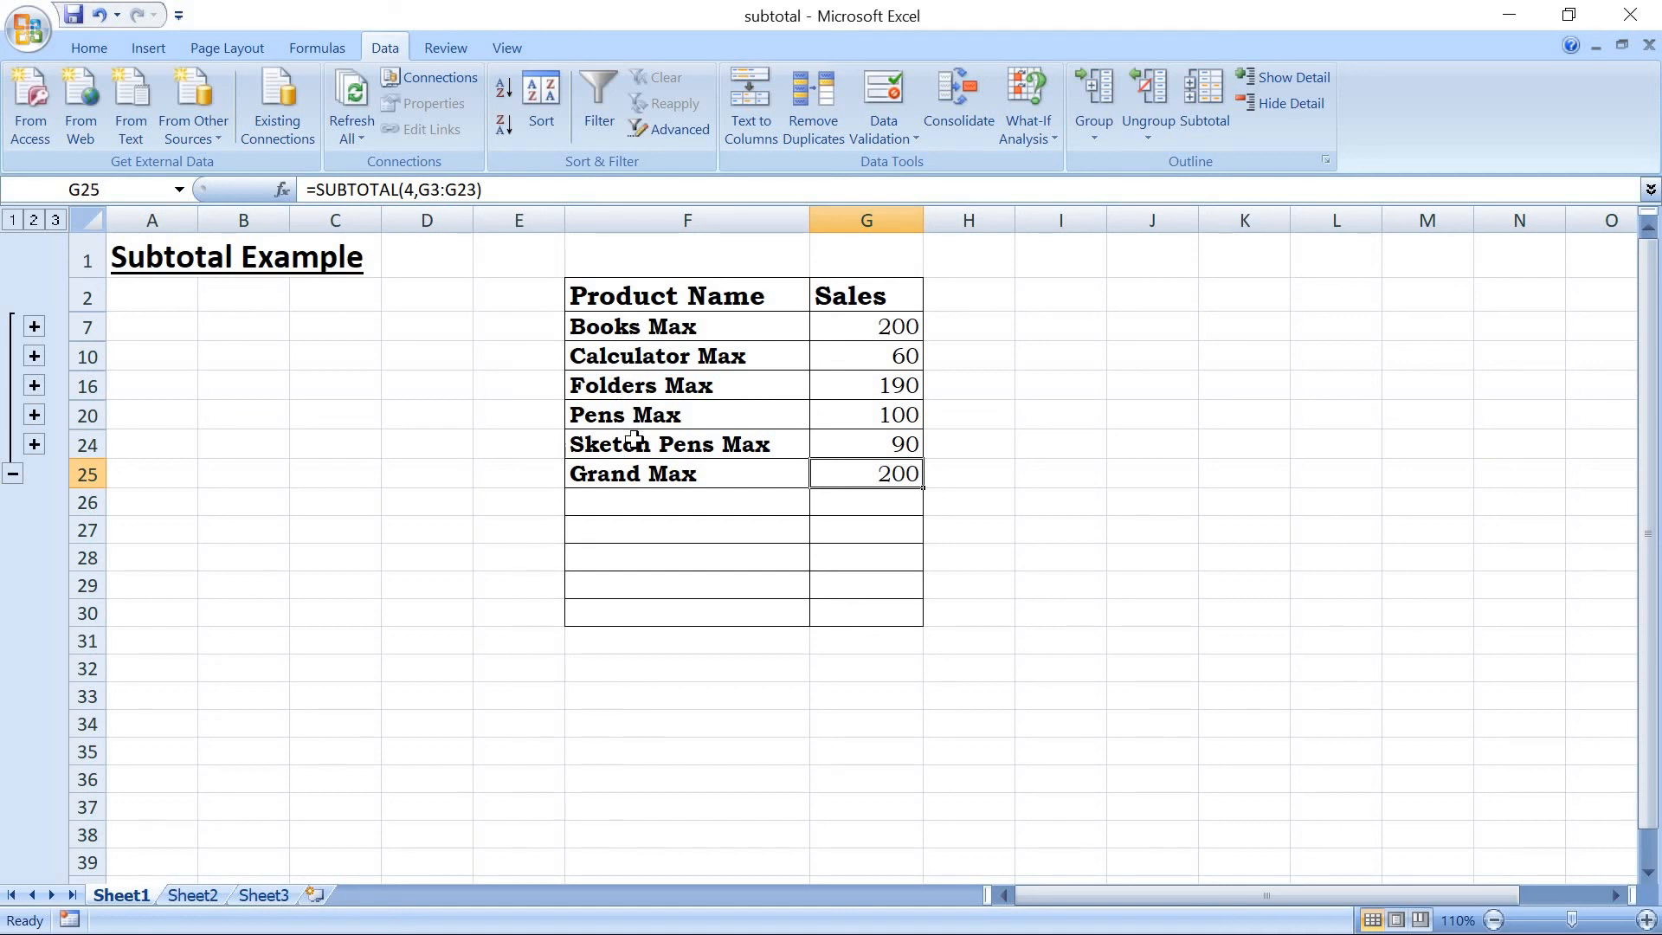
left_click(53, 220)
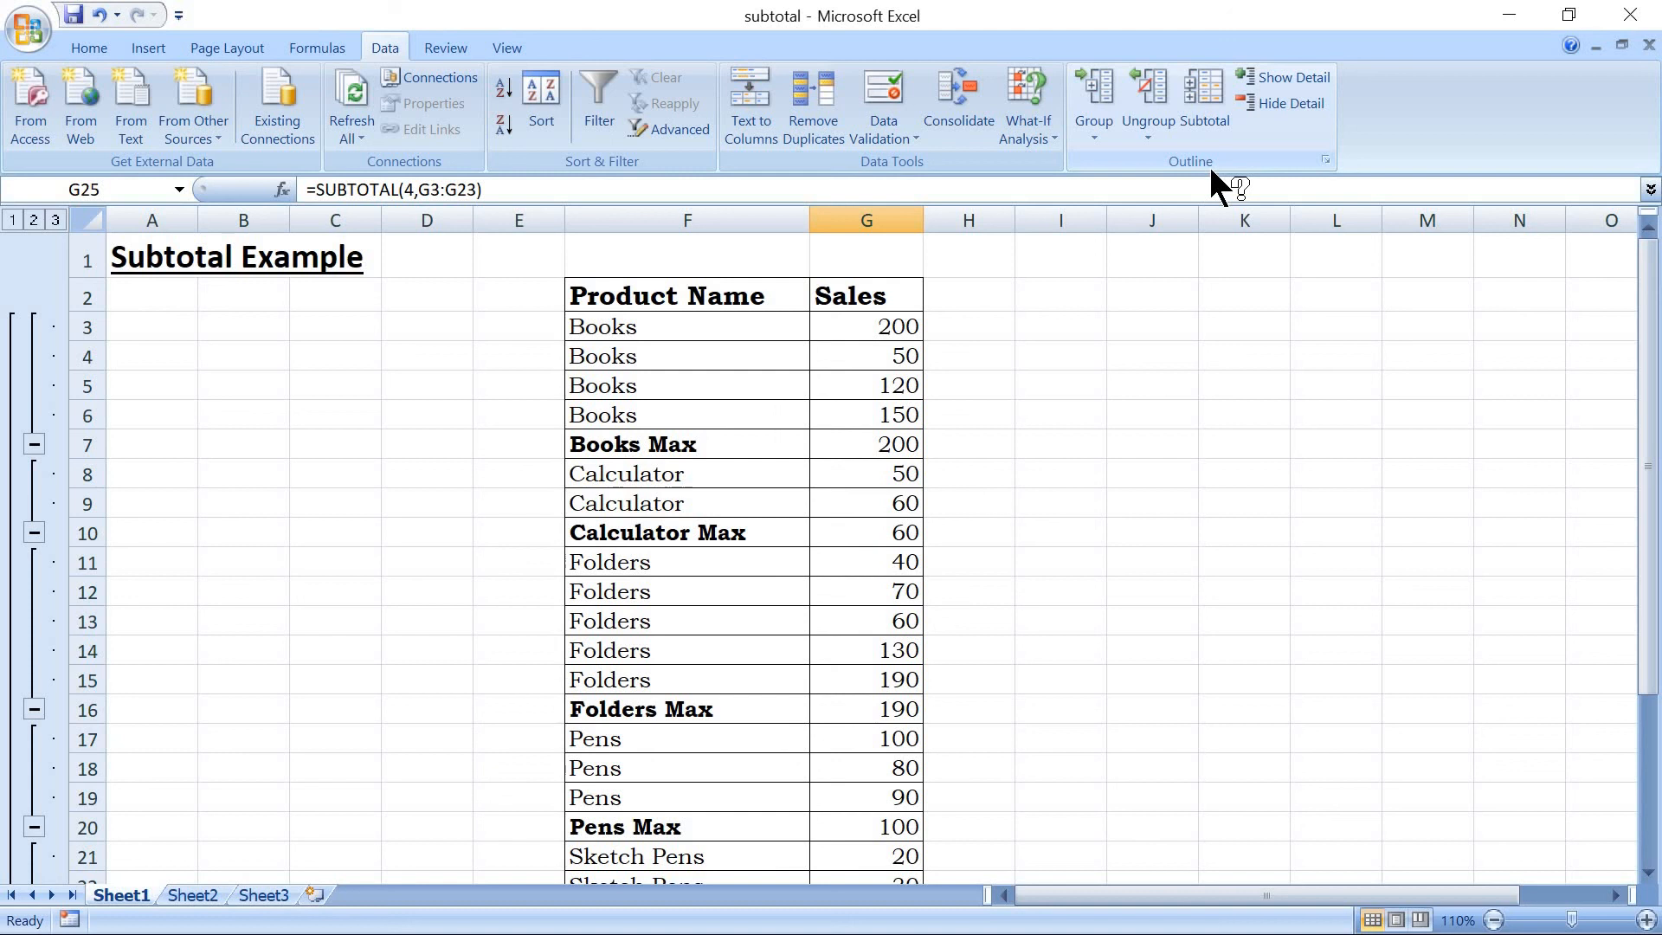
Step: Collapse the Books and Folders groups so that only their Max rows show
left_click(34, 443)
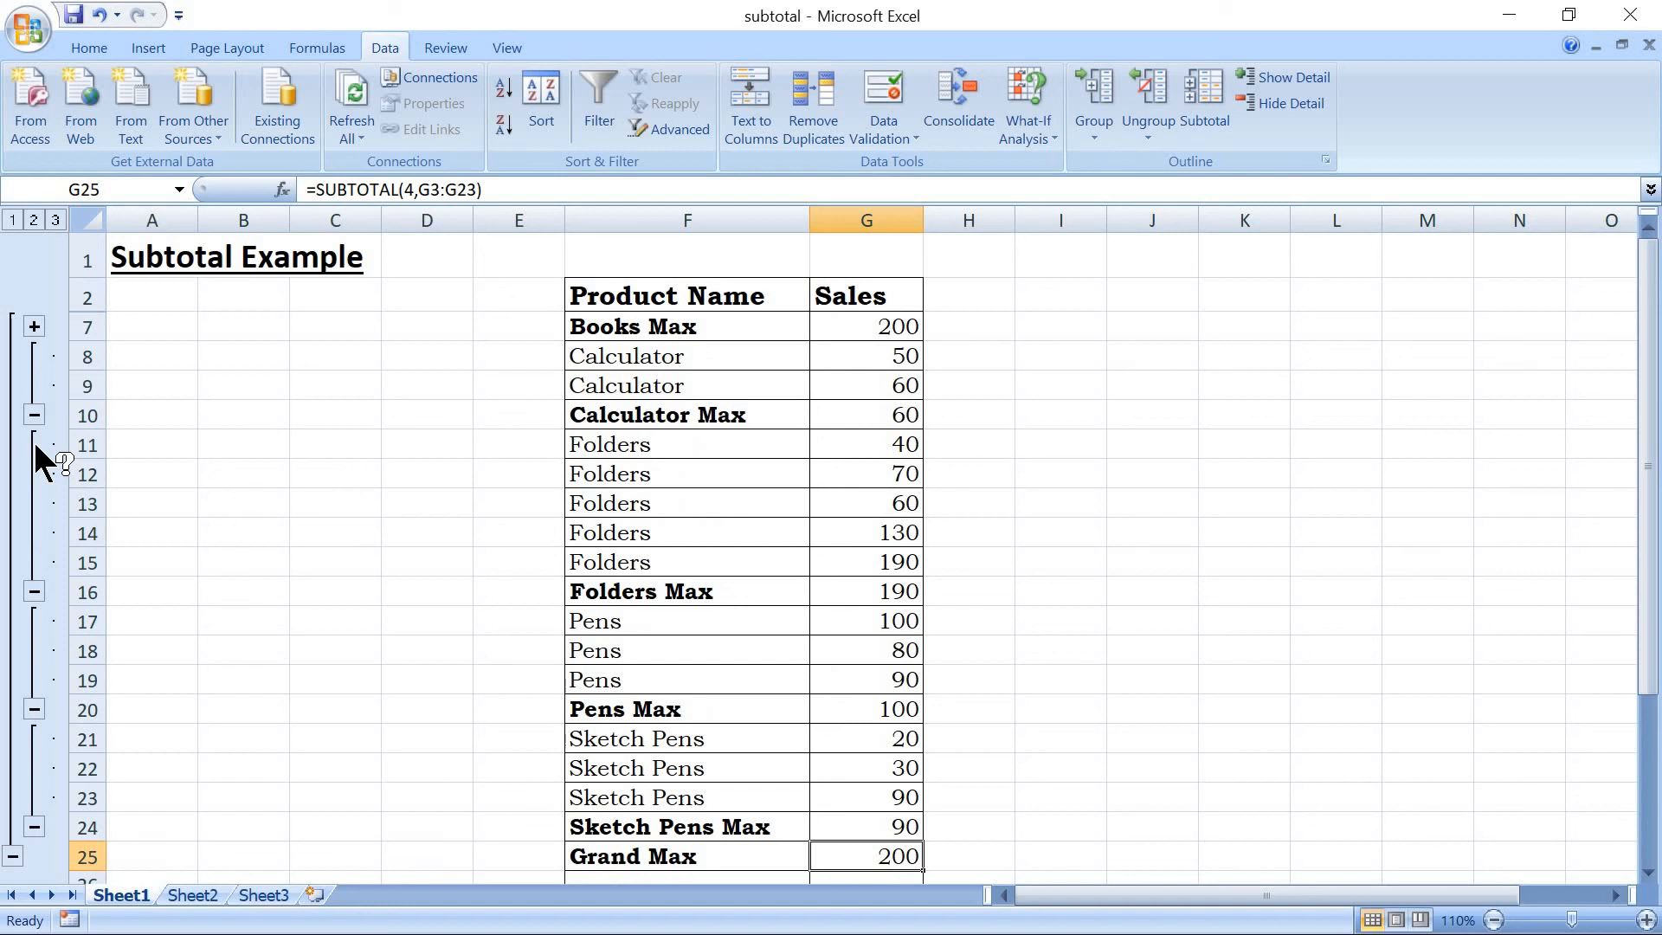
left_click(33, 592)
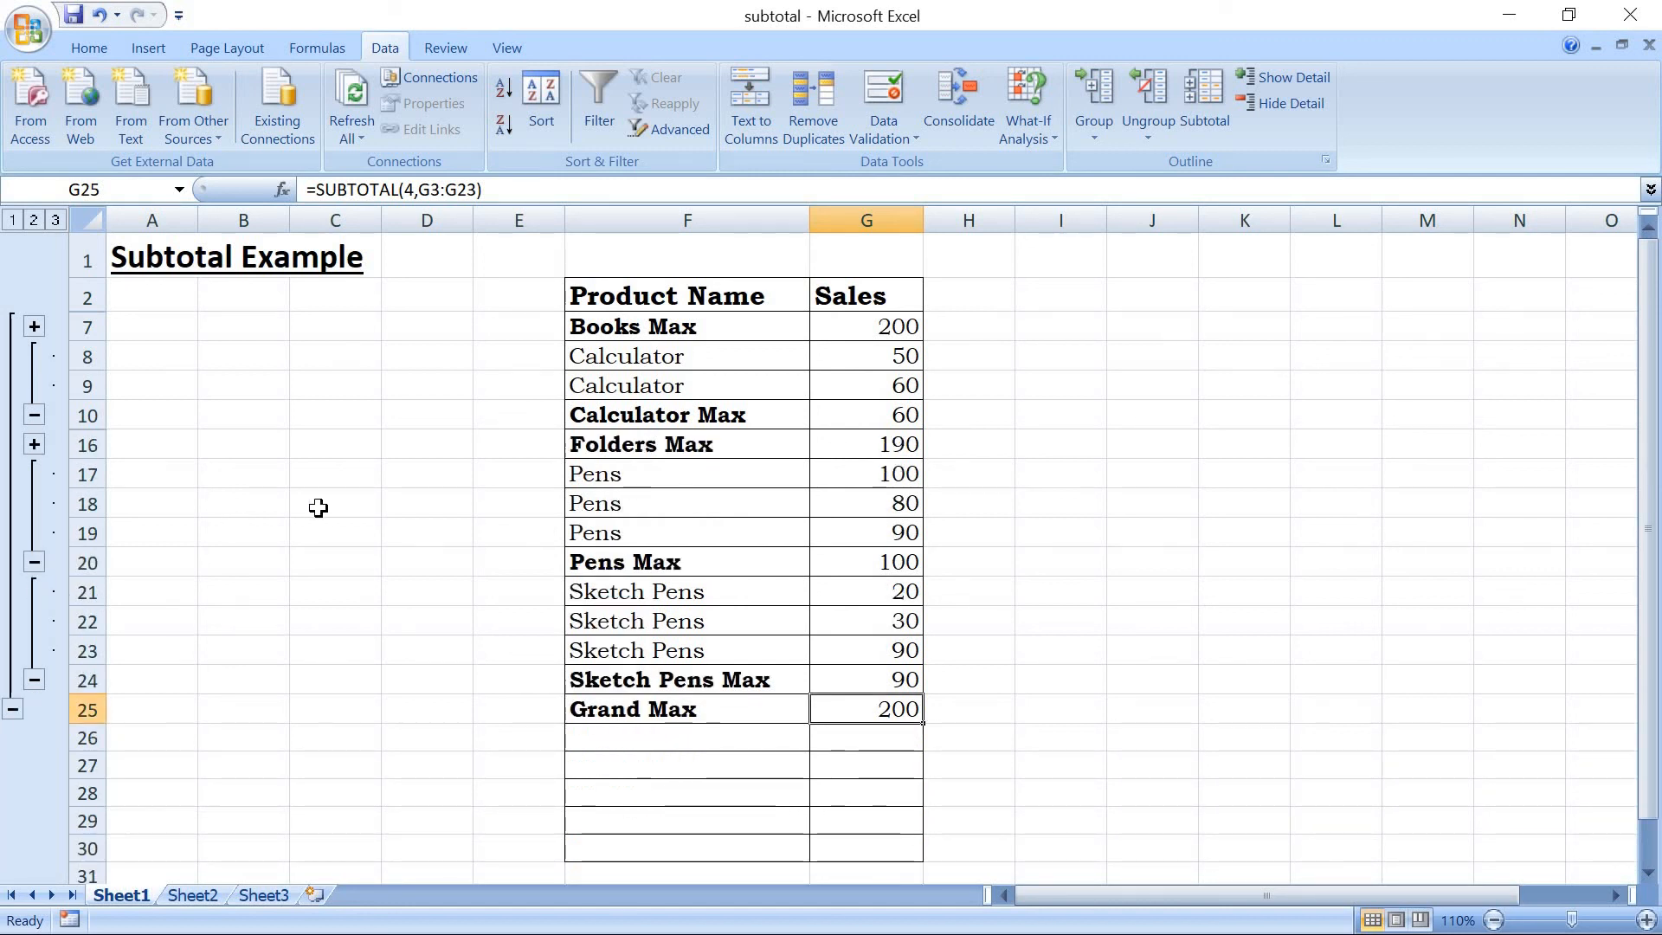